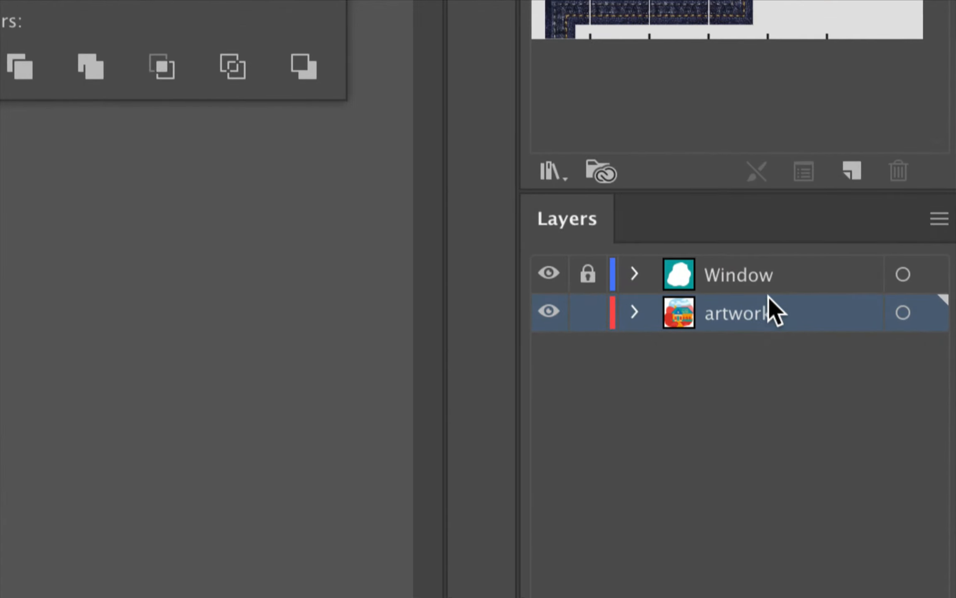
Flatten the Window and artwork layers into the single artwork layer
click(939, 220)
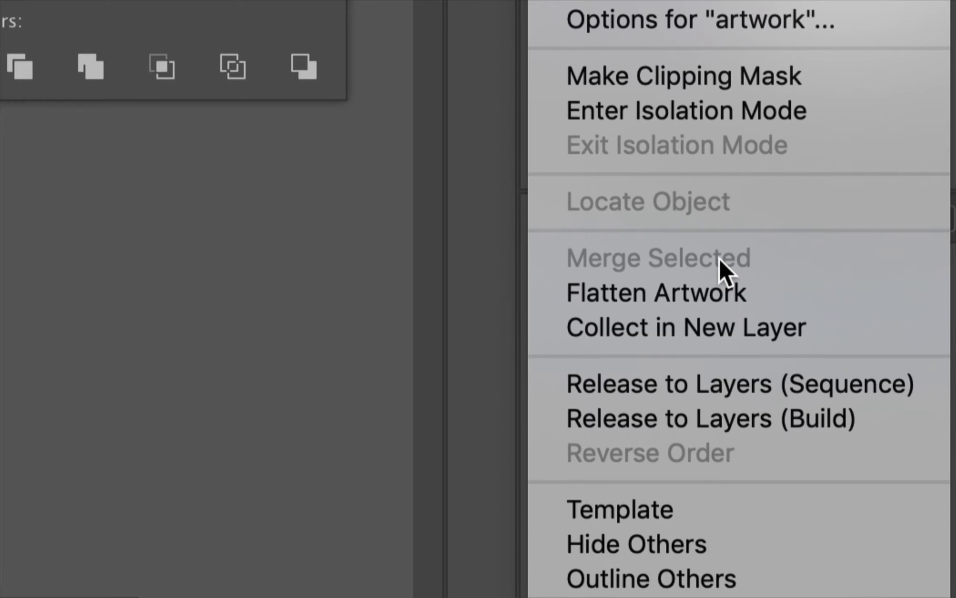
click(700, 305)
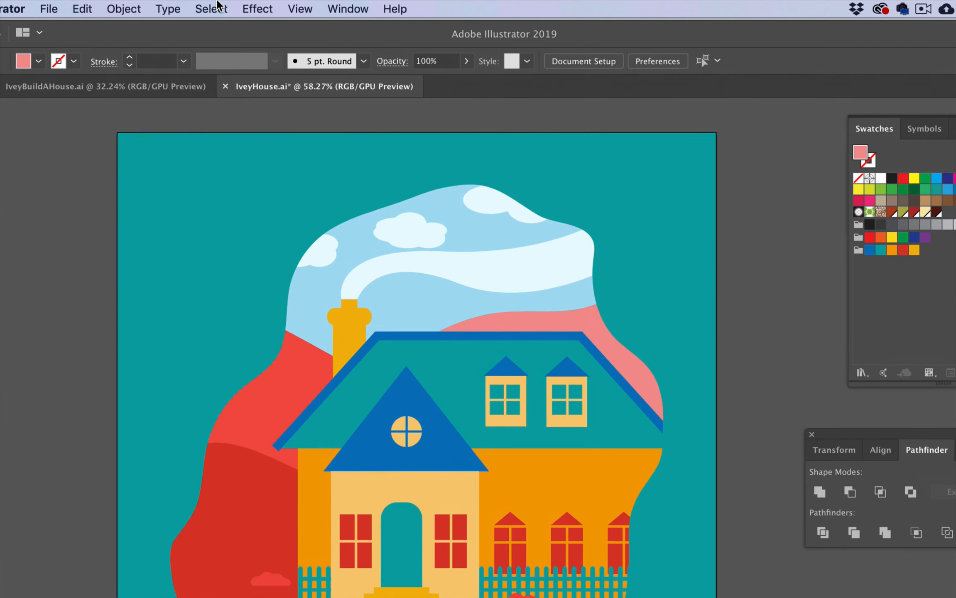
Select all of the house artwork and ungroup it repeatedly until no groups remain, leaving it deselected
click(216, 4)
click(211, 41)
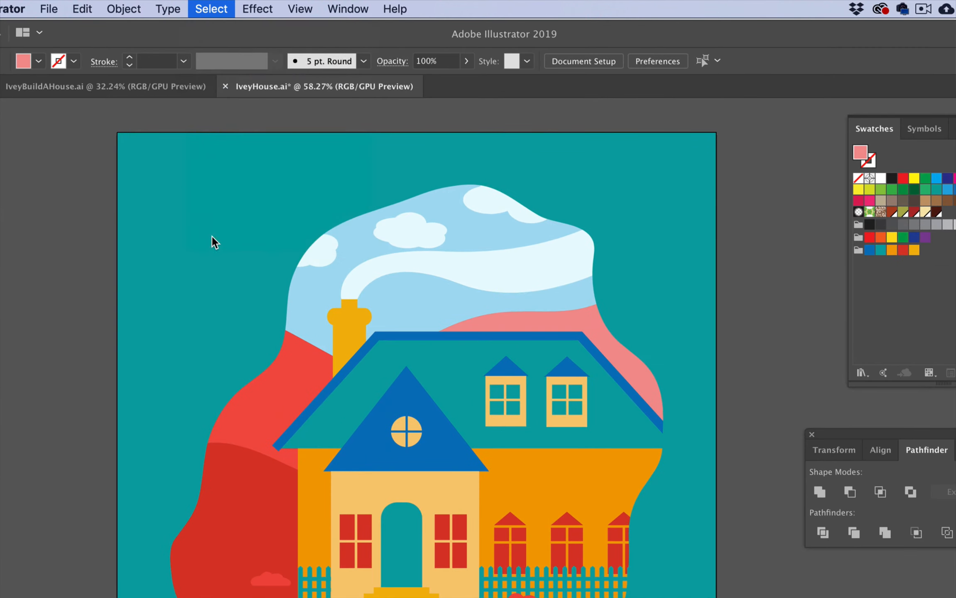
click(124, 9)
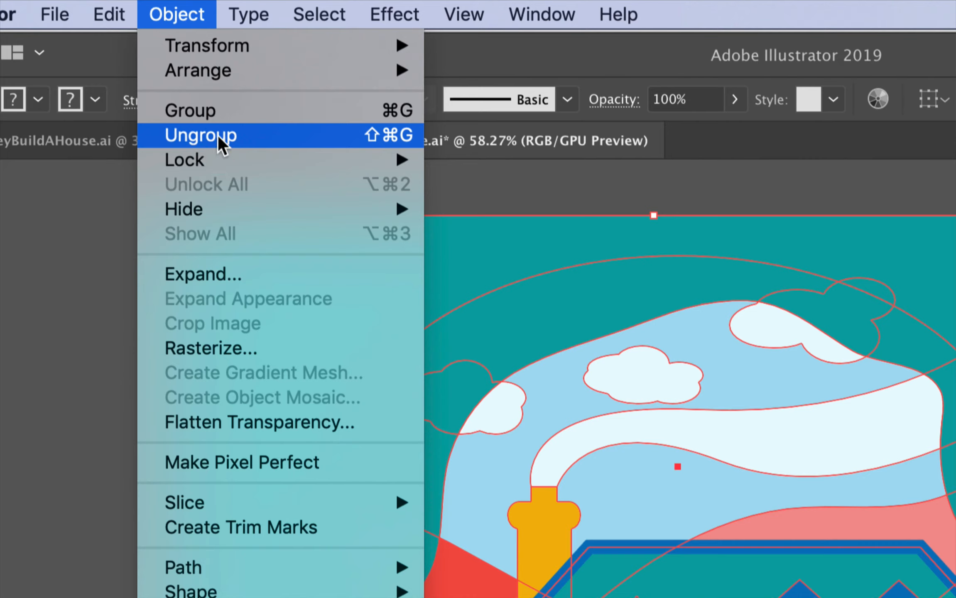
click(242, 139)
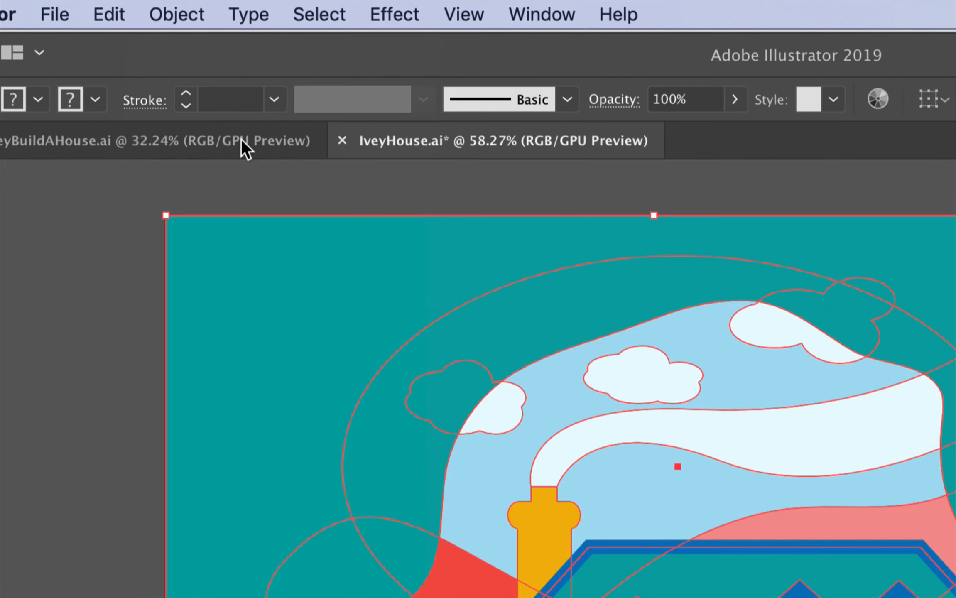
click(187, 16)
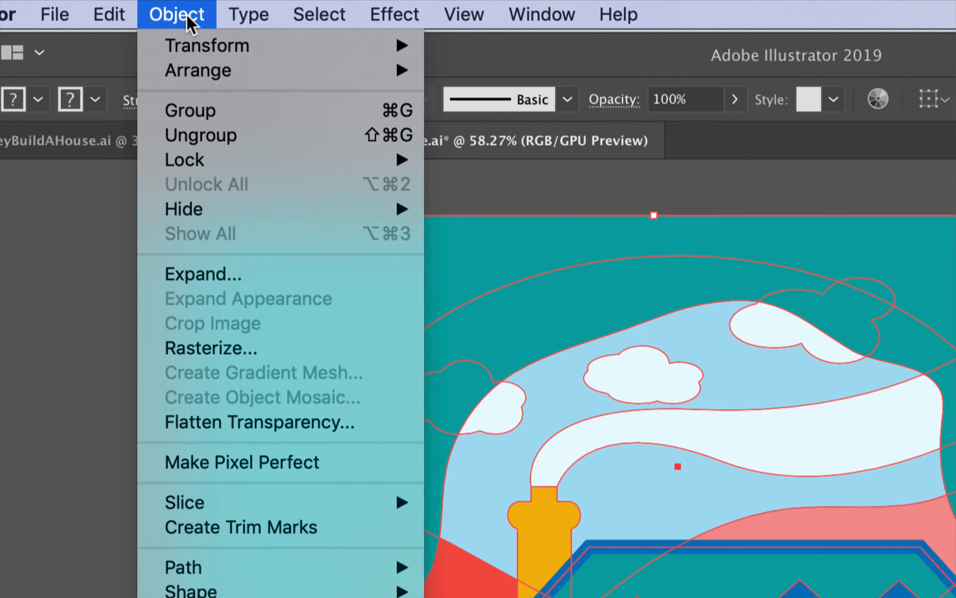
click(178, 135)
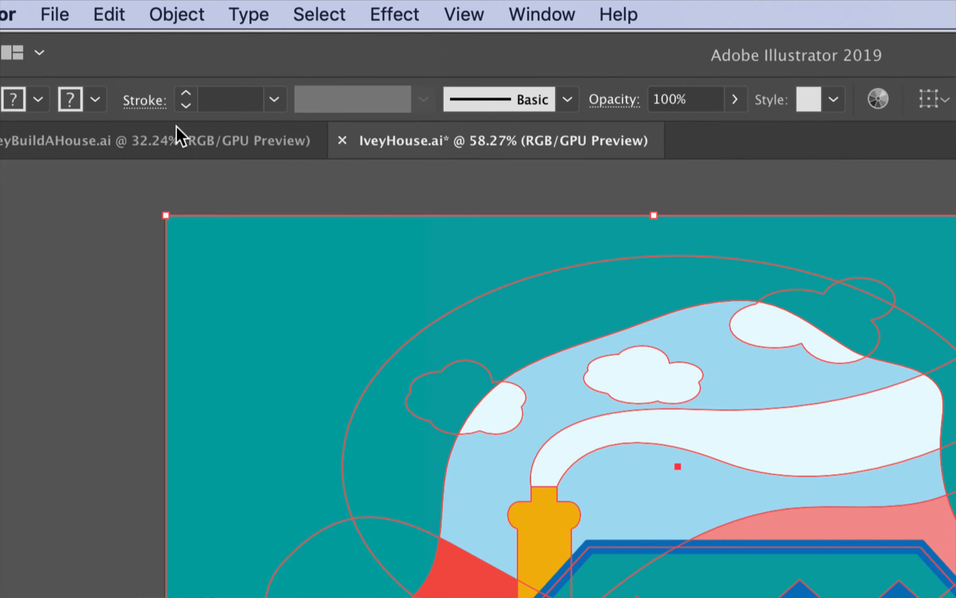
click(173, 13)
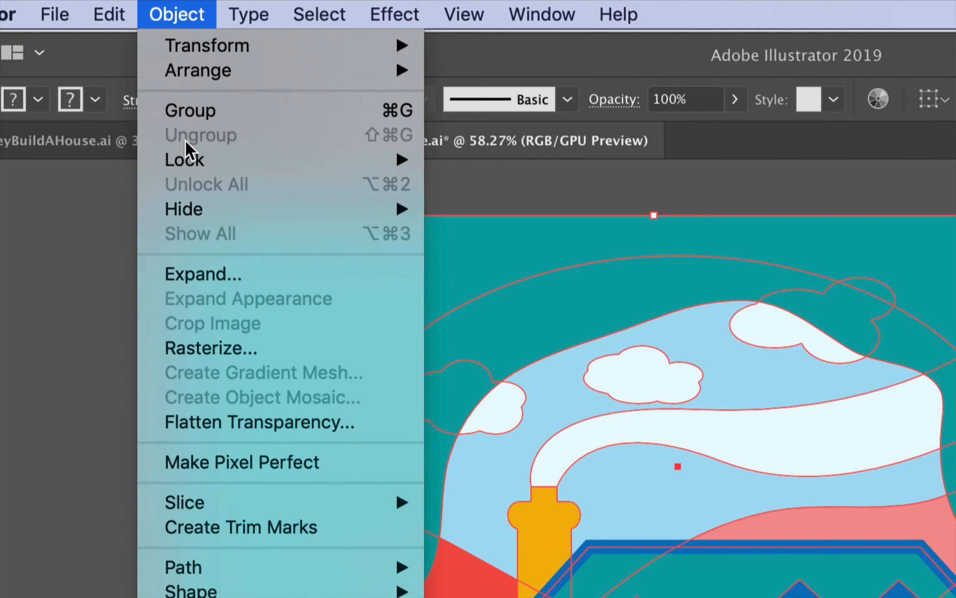
click(106, 238)
click(109, 239)
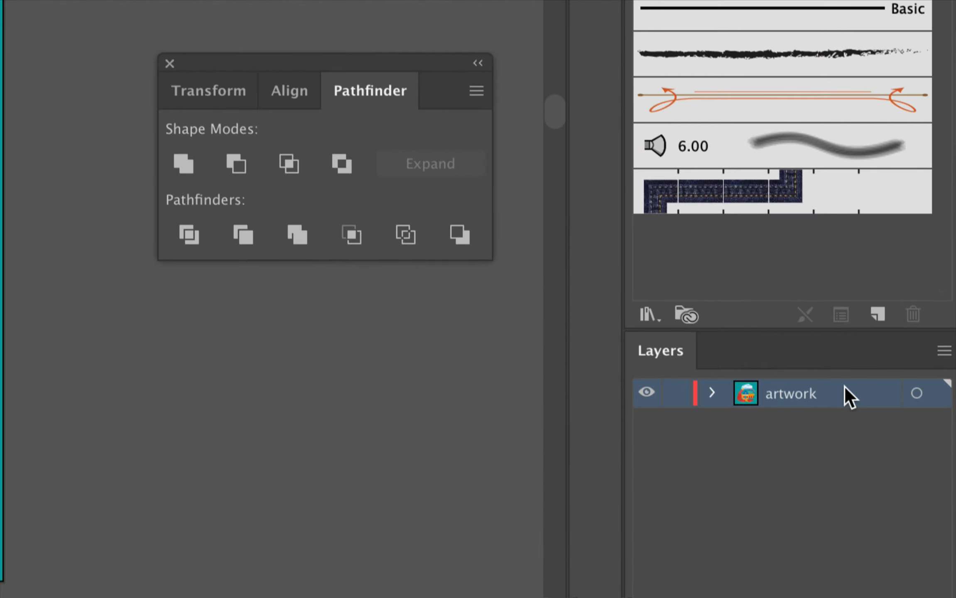
Release the objects of the artwork layer to separate layers in sequence
click(944, 351)
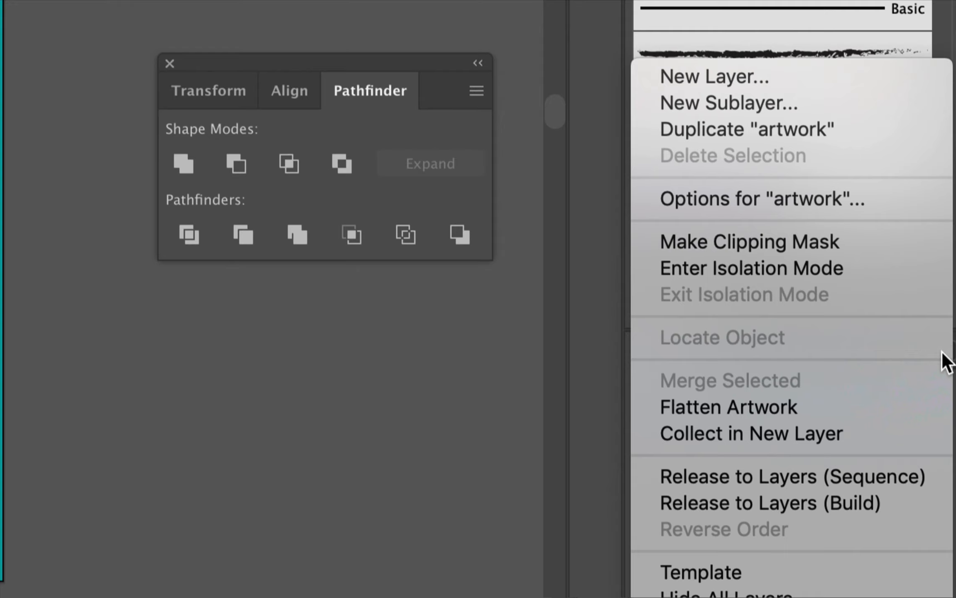
click(858, 476)
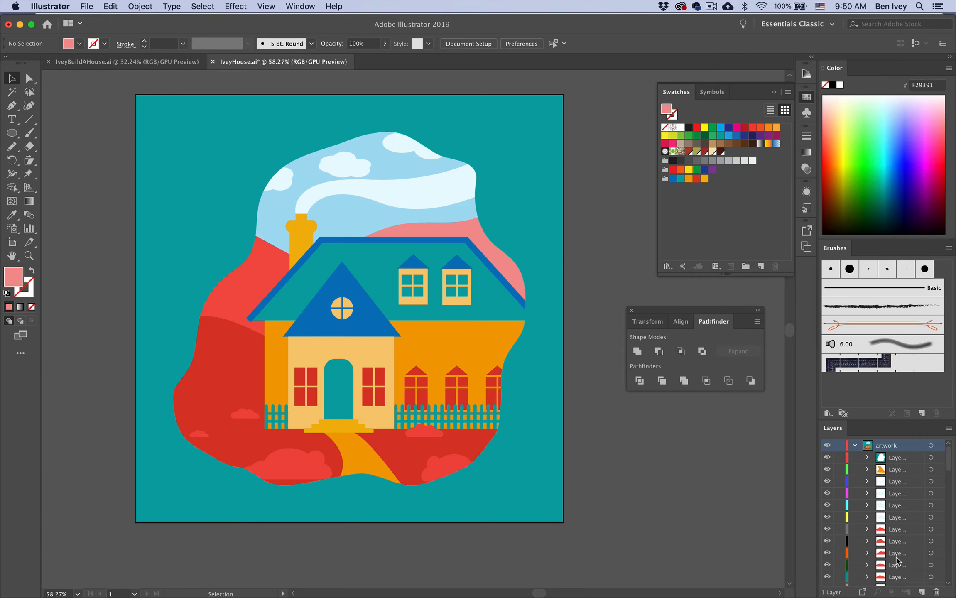
click(722, 494)
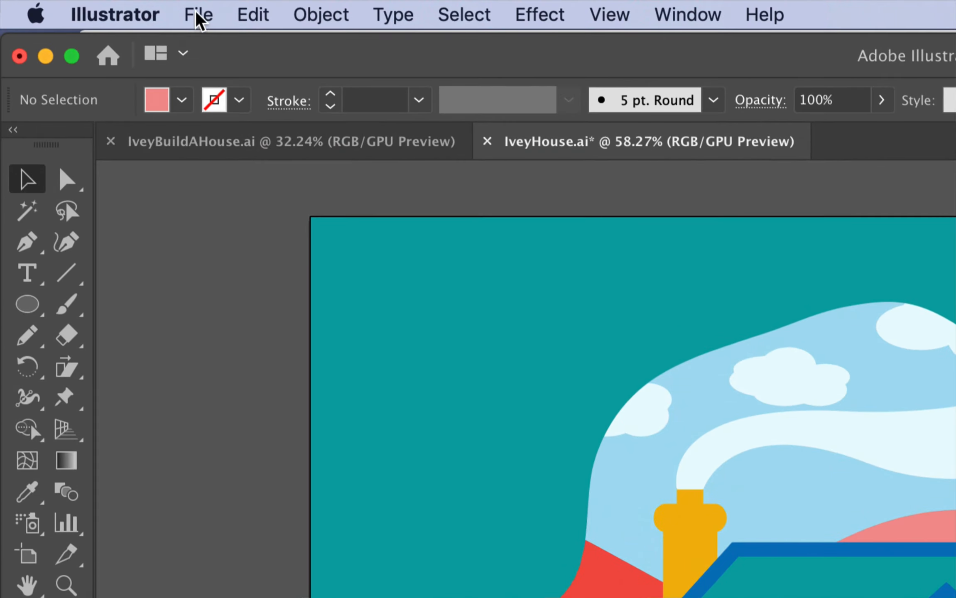
Export the illustration to the Desktop in Photoshop (psd) format under the name IveyHouse
click(108, 8)
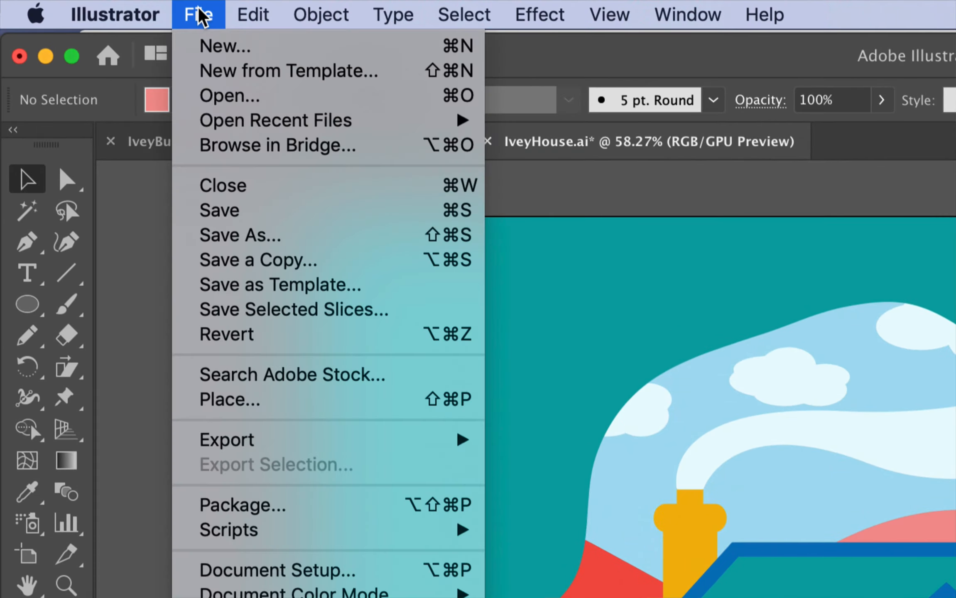
mouse_move(249, 443)
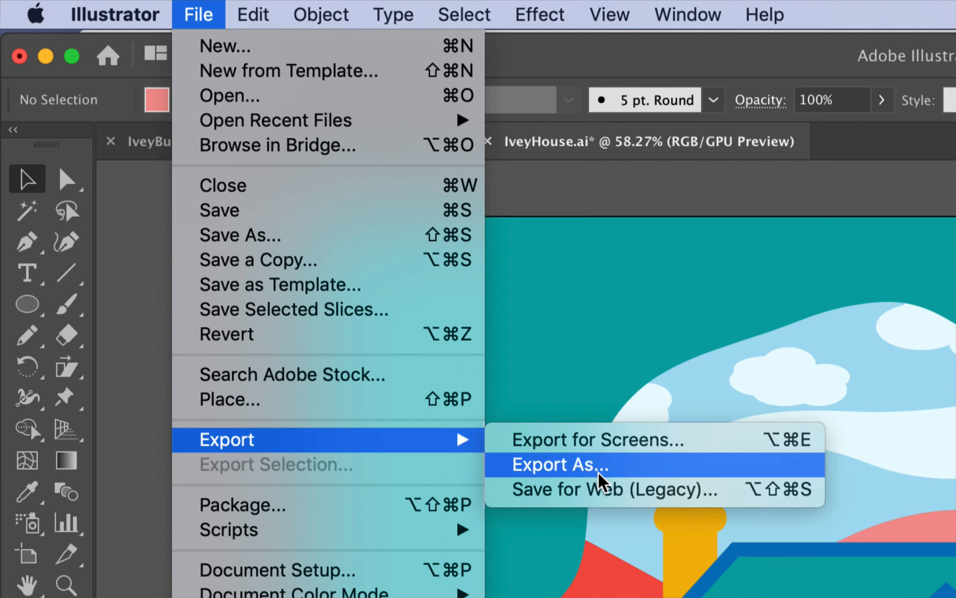
click(553, 474)
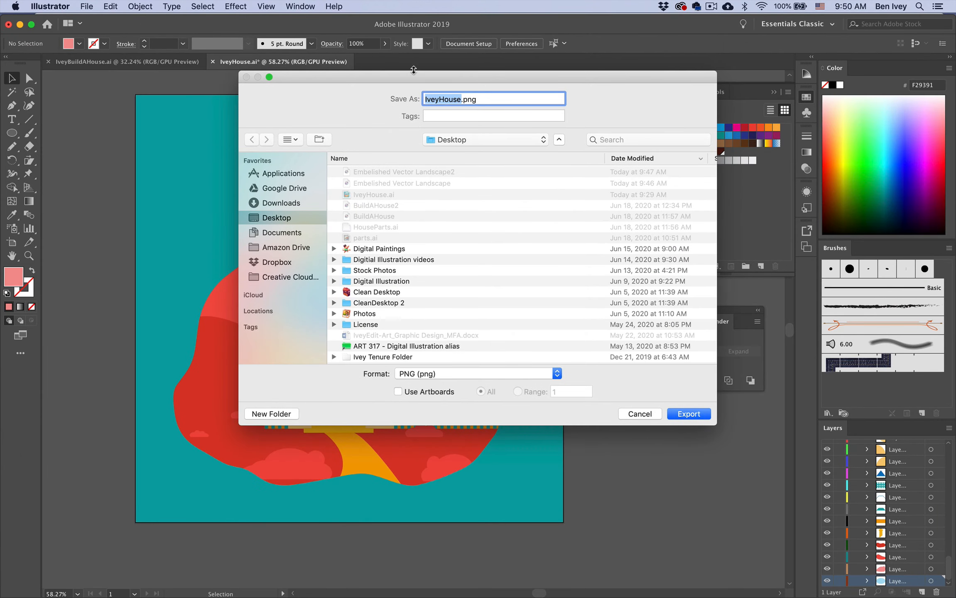
drag(411, 76, 408, 93)
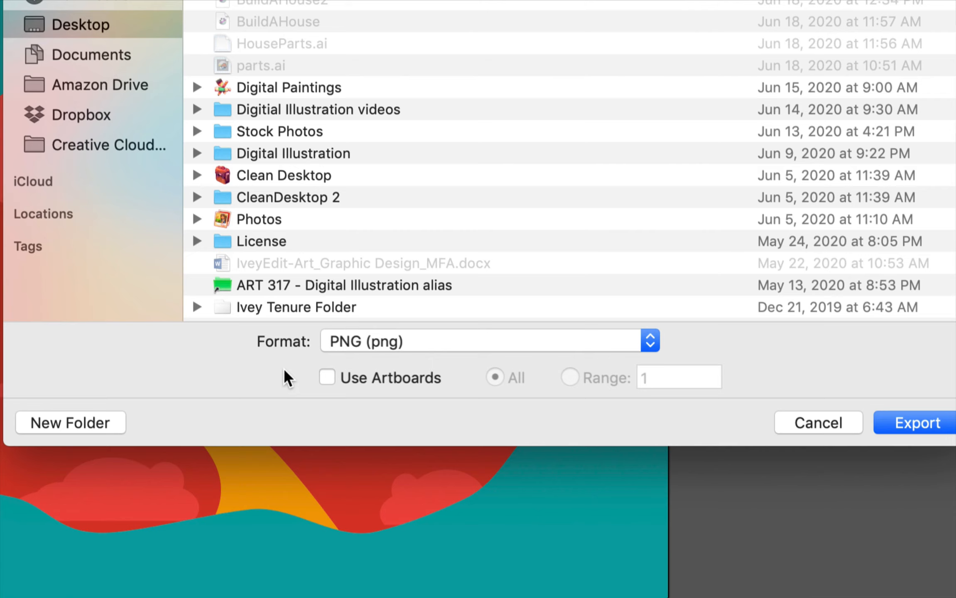
click(365, 343)
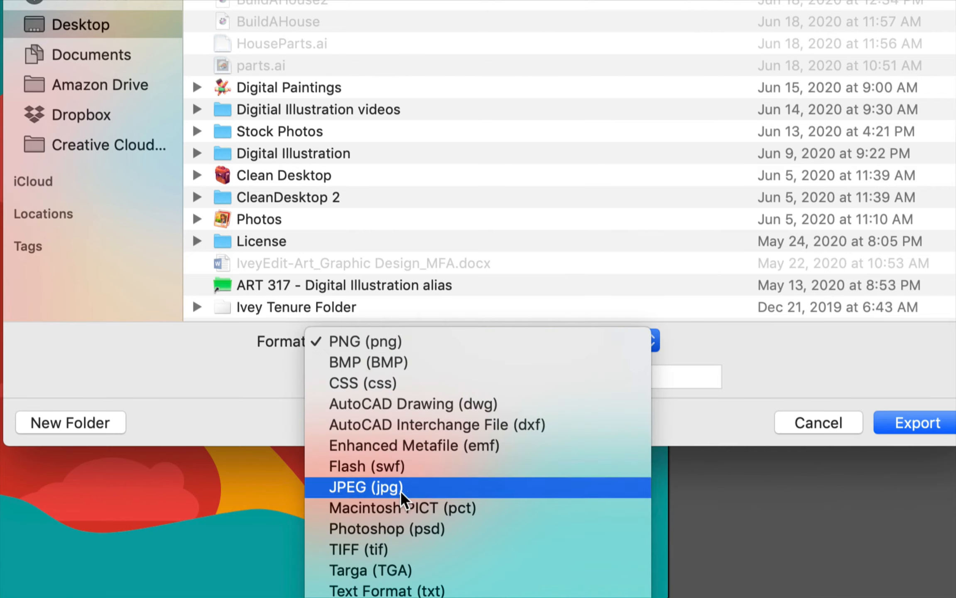
click(453, 536)
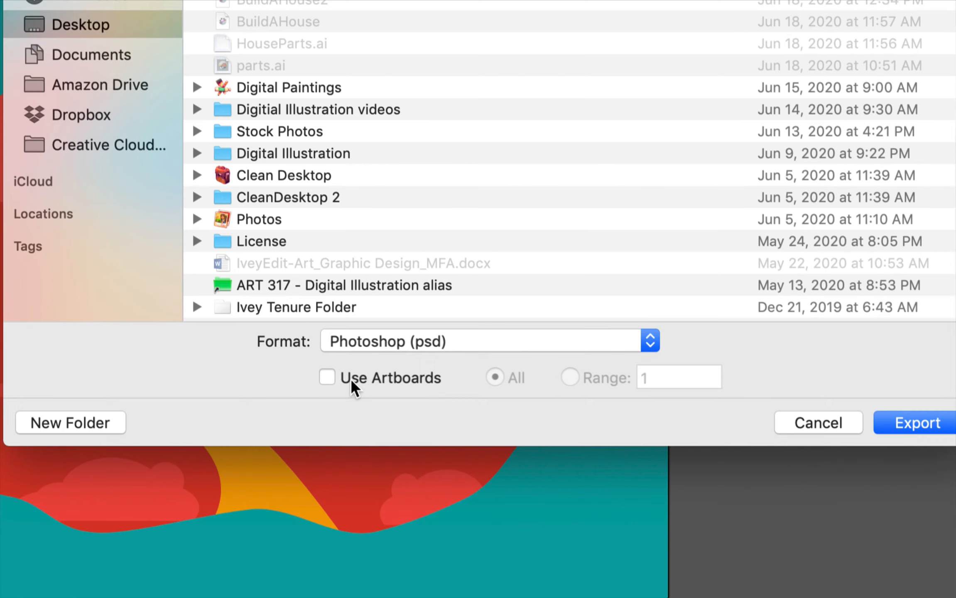
click(925, 424)
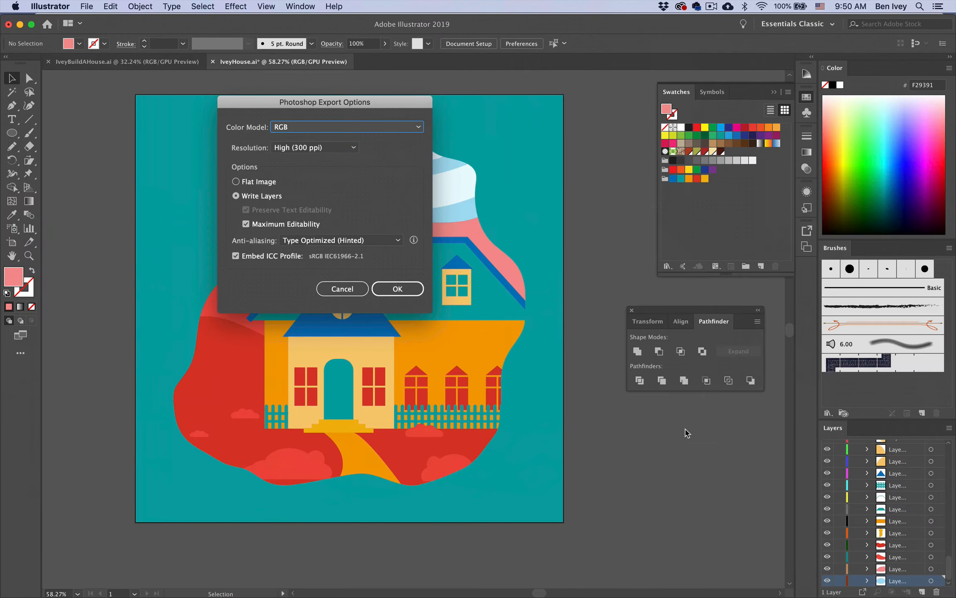
Set the Photoshop export to RGB, High (300 ppi) and Write Layers, and complete the export
drag(295, 107, 404, 185)
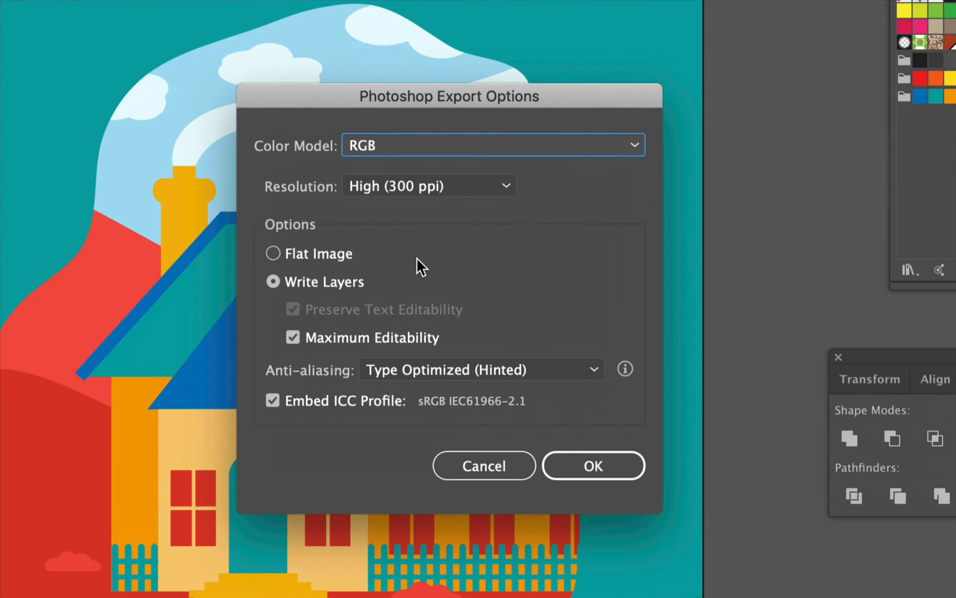
click(363, 146)
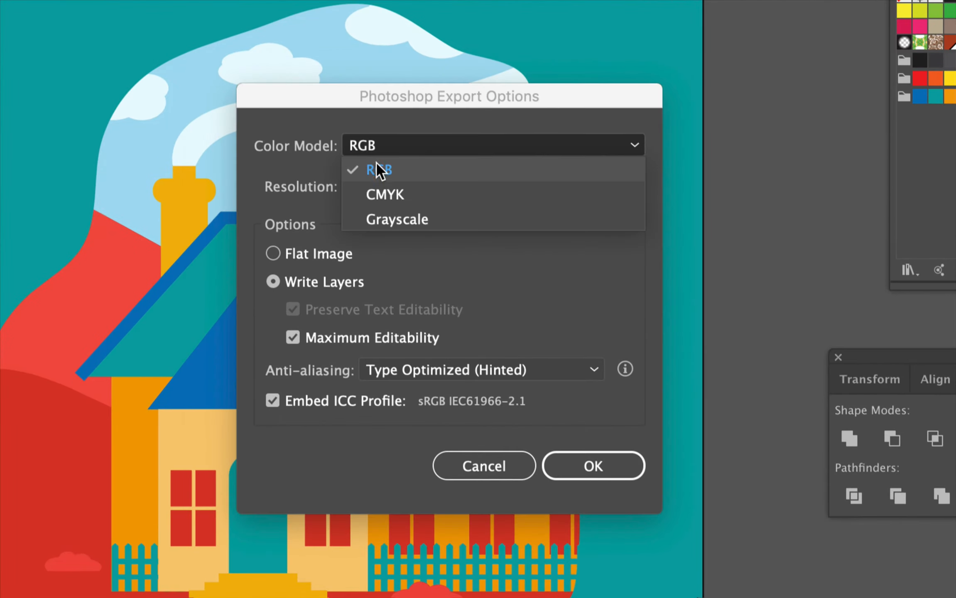
click(393, 170)
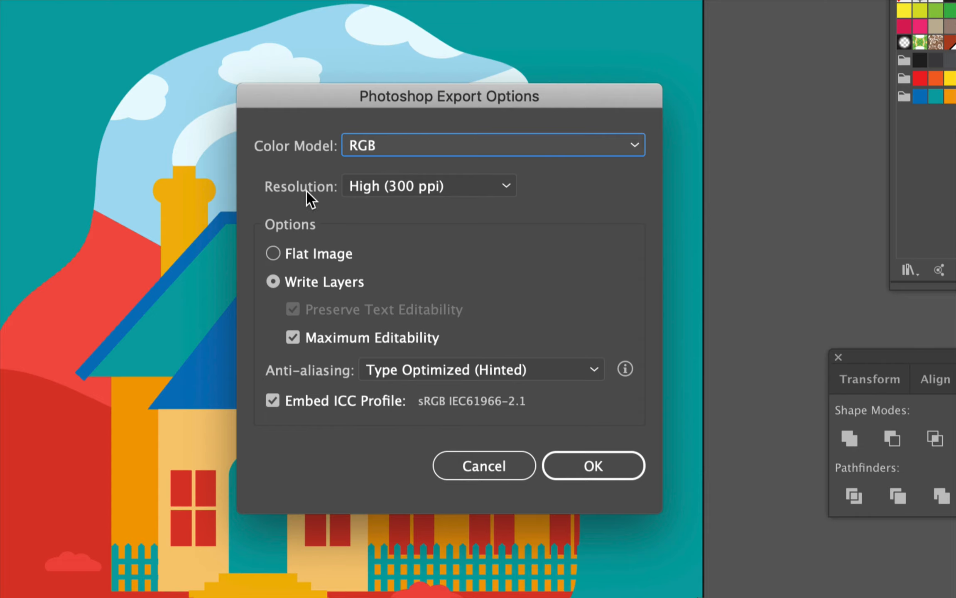
click(382, 188)
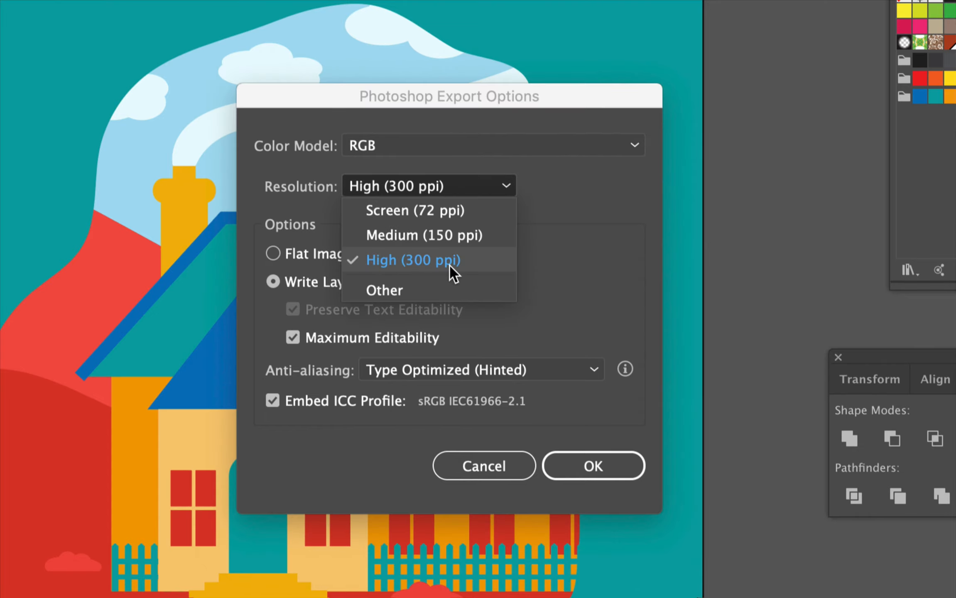
click(465, 261)
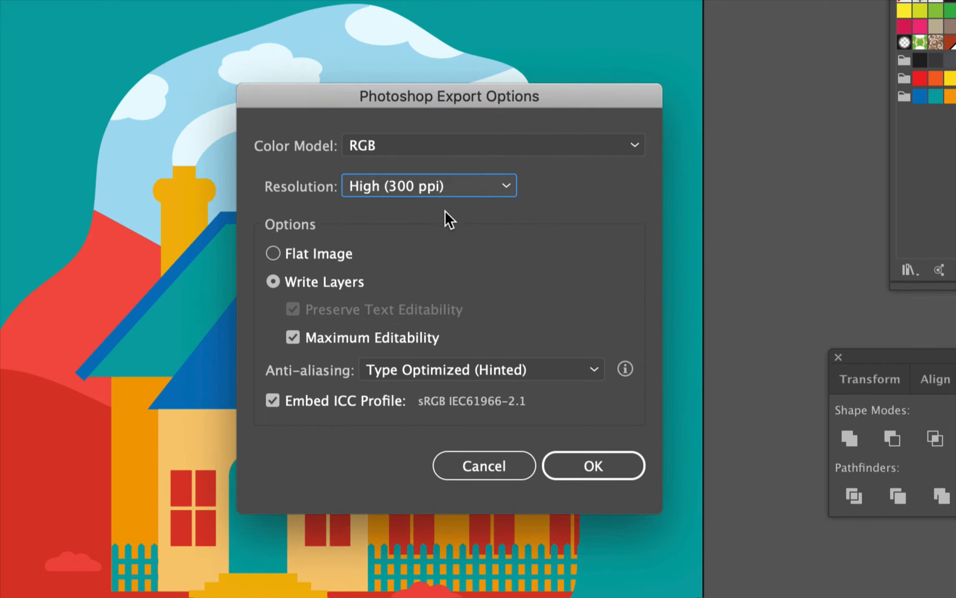
click(271, 286)
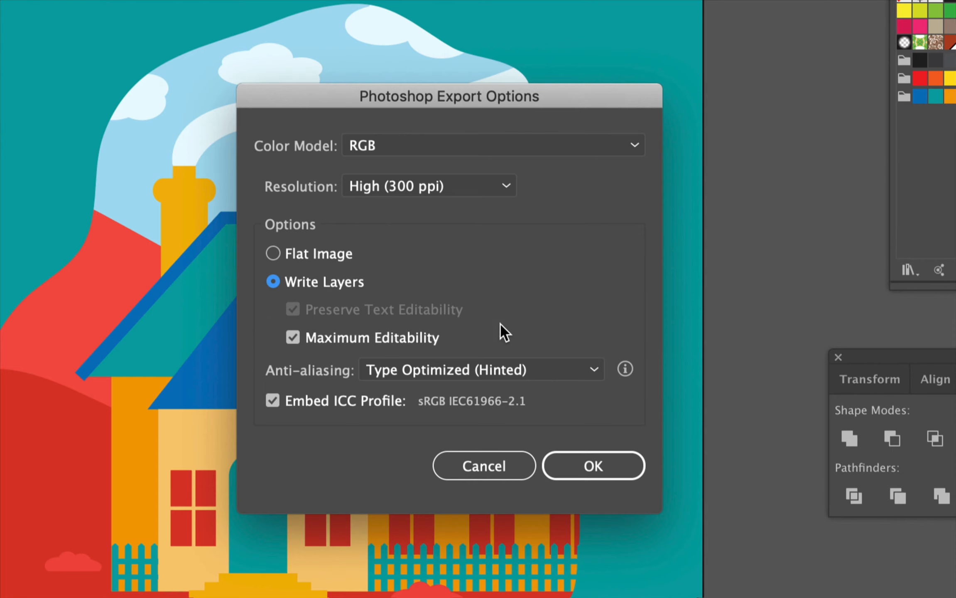
click(573, 457)
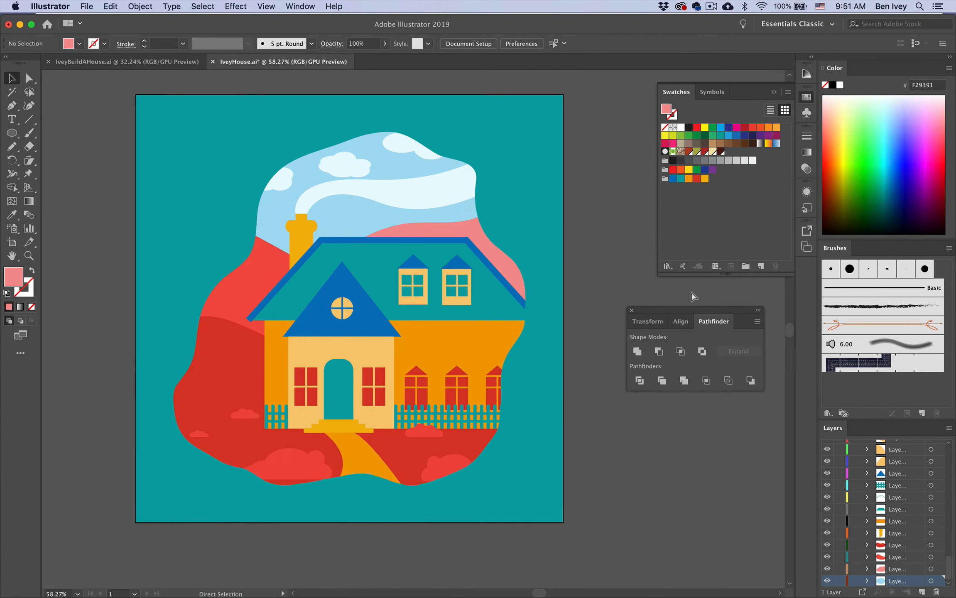
Reveal the desktop and open the exported IveyHouse.psd in Photoshop
key(F11)
click(730, 288)
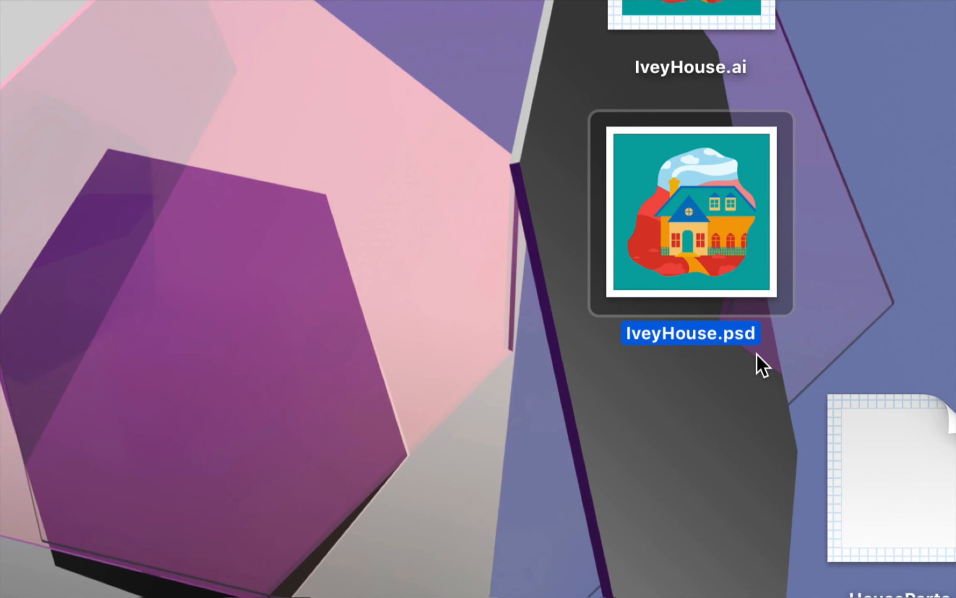
double_click(720, 250)
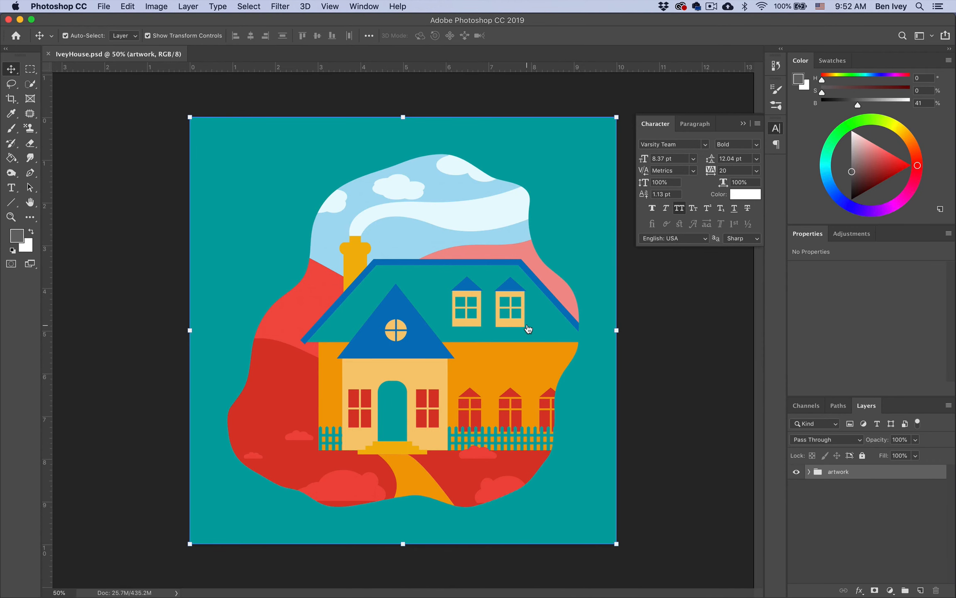
Collapse the Character panel and float the Layers panel over the canvas
click(776, 128)
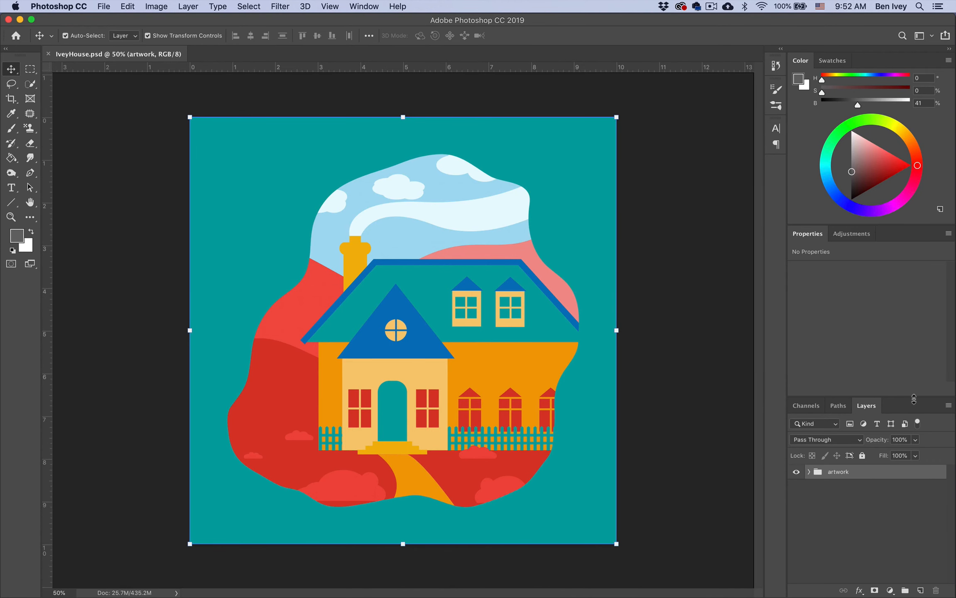
drag(867, 406, 615, 140)
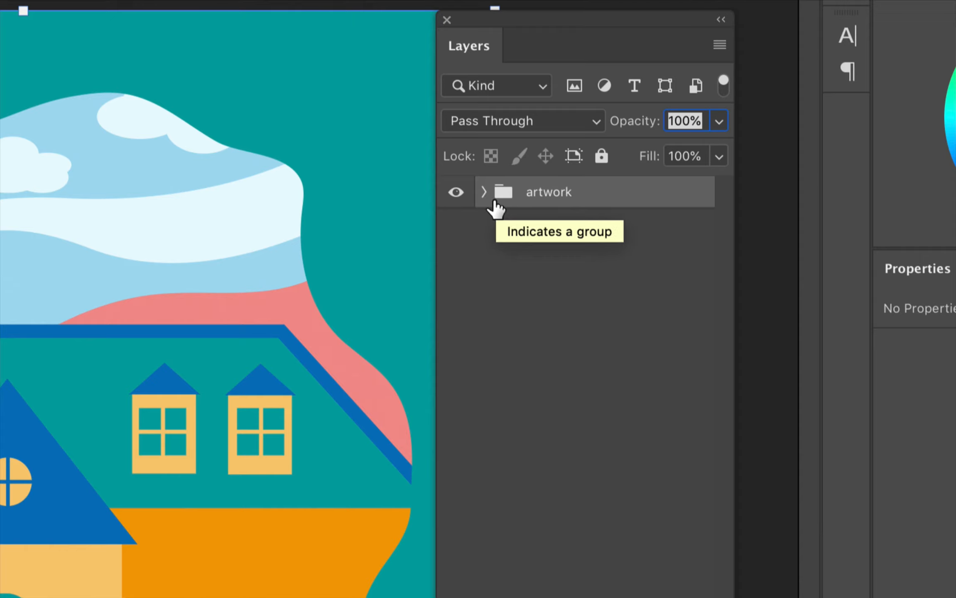
Expand the artwork group and look through its individual layers down to the lowest one
click(483, 192)
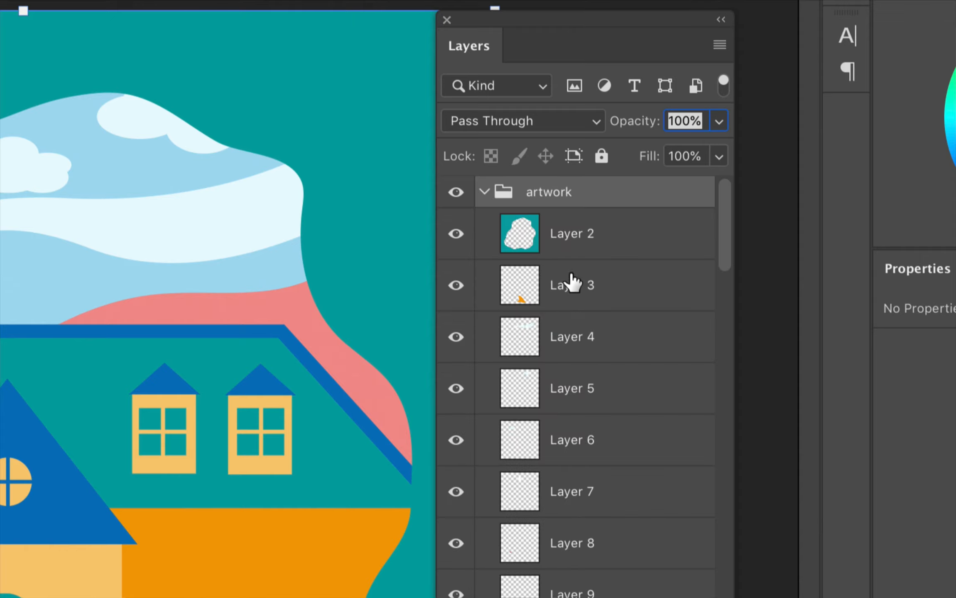
scroll(589, 235, down, 1)
scroll(588, 234, down, 12)
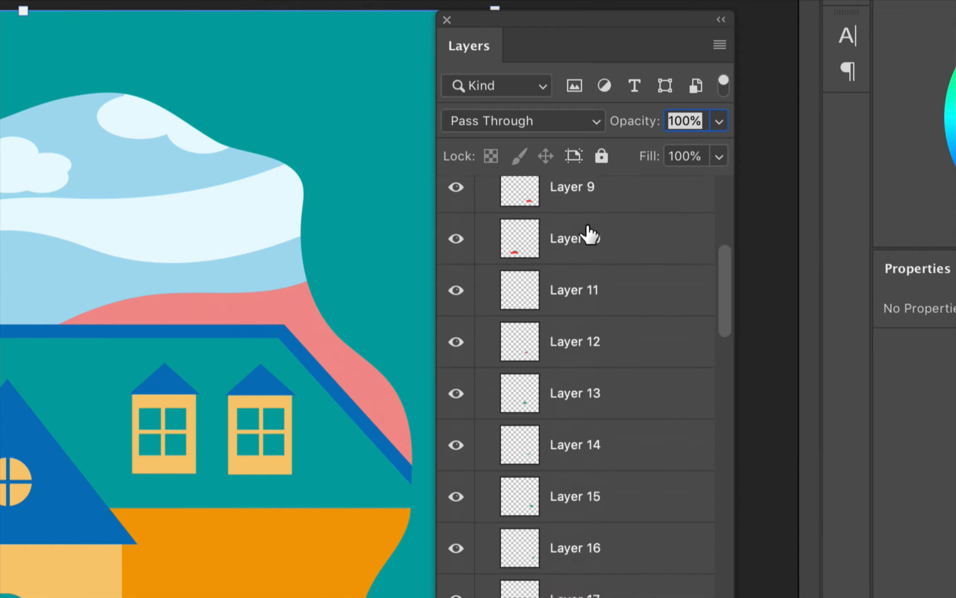
scroll(588, 235, down, 9)
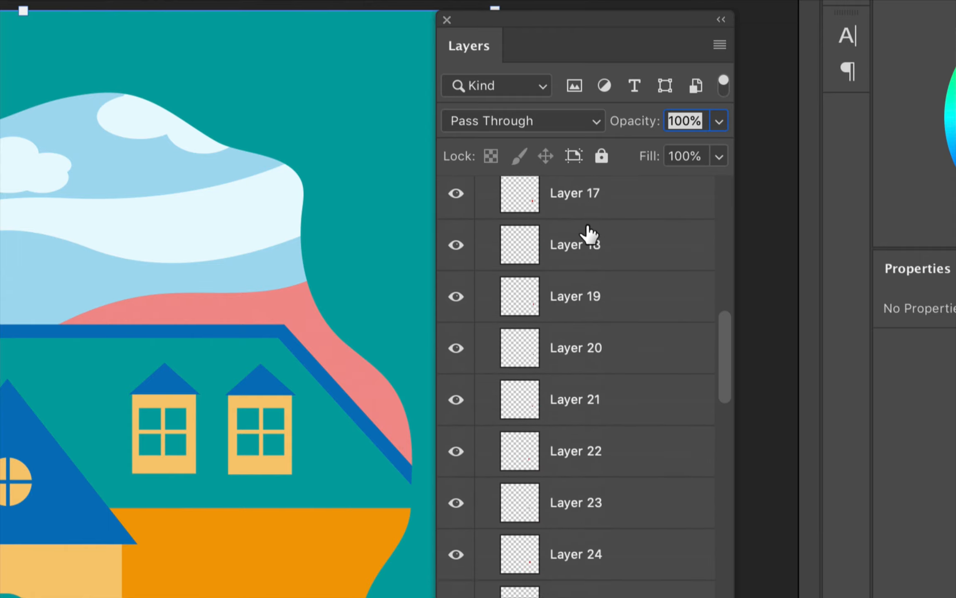
scroll(588, 234, down, 20)
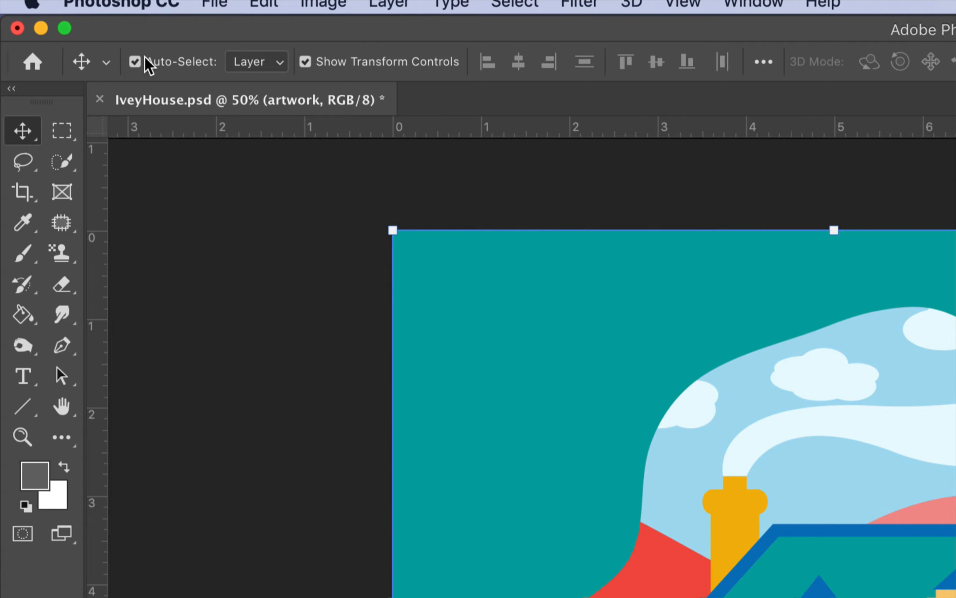
Set the Move tool to auto-select by Layer and show transform controls
click(254, 64)
click(252, 62)
click(368, 66)
click(358, 65)
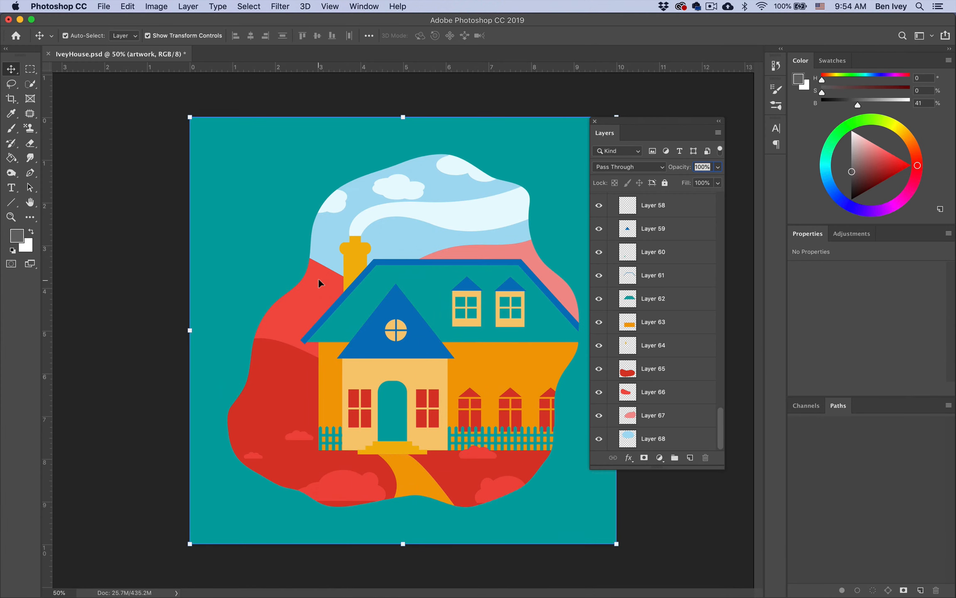
Select the blue gable triangle on the canvas to locate its layer in the layer stack
scroll(403, 336, up, 5)
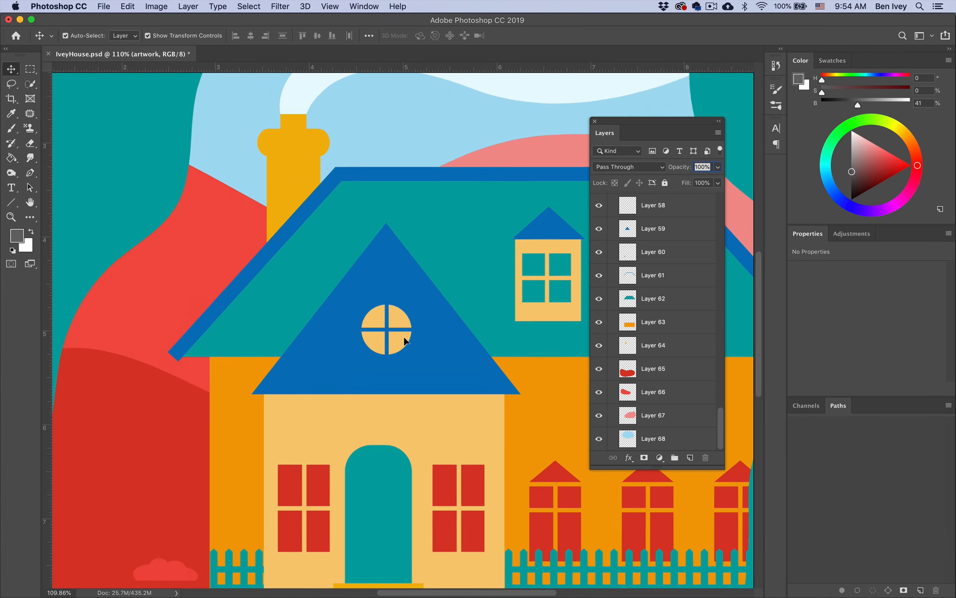
scroll(410, 332, up, 4)
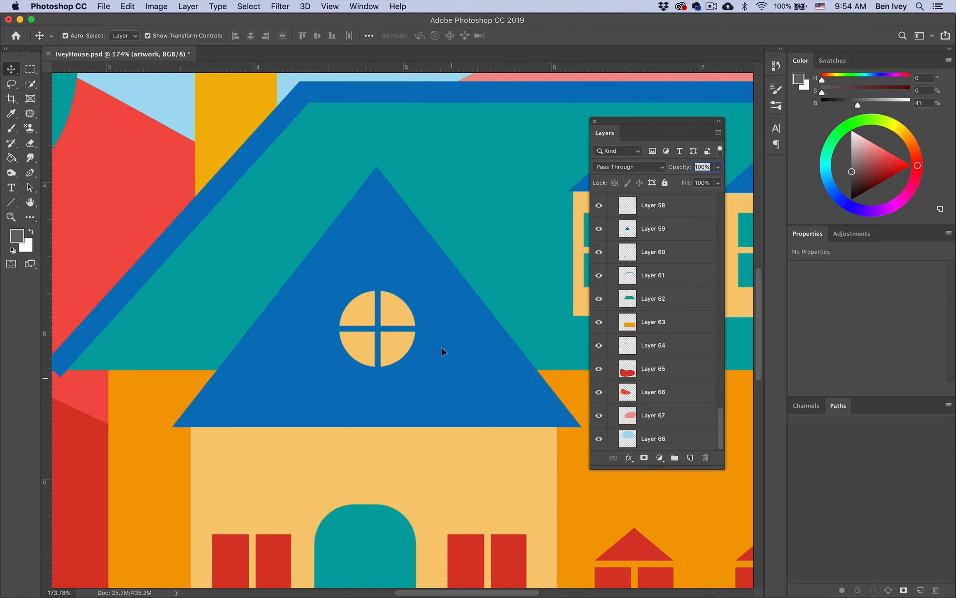
click(418, 294)
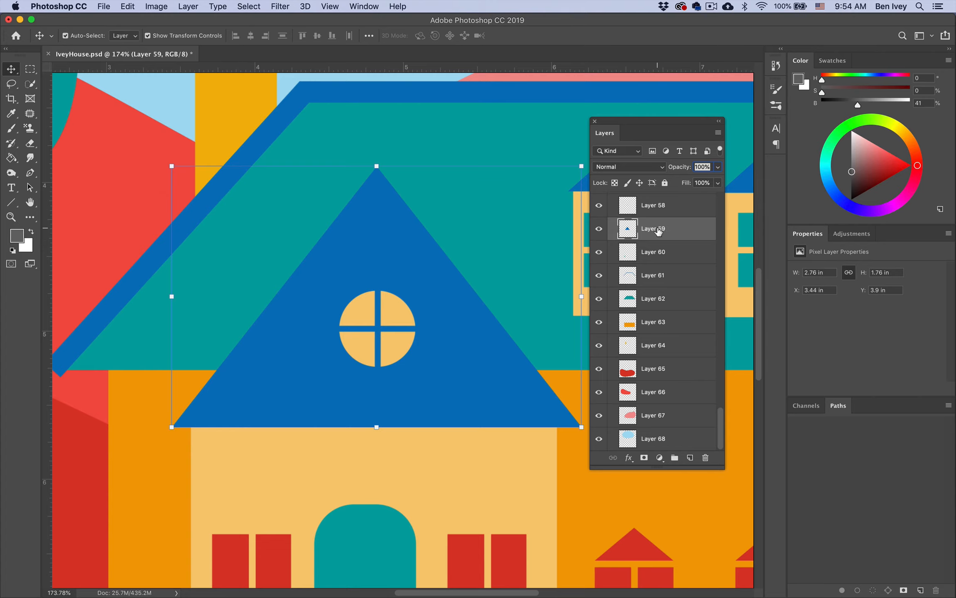
Select the dormers' yellow walls and the left dormer's window panes in turn to locate their layers
scroll(503, 232, right, 10)
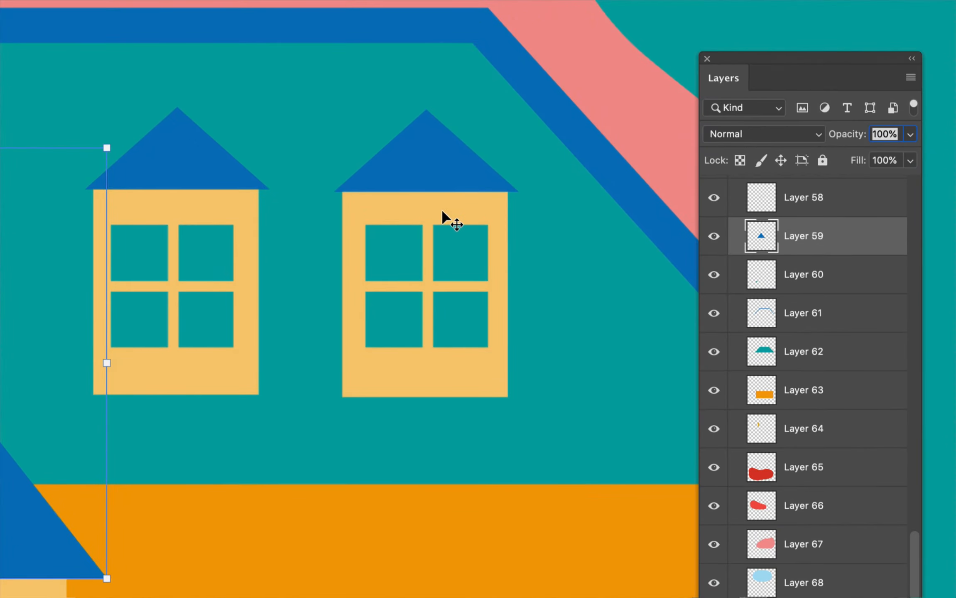
click(442, 209)
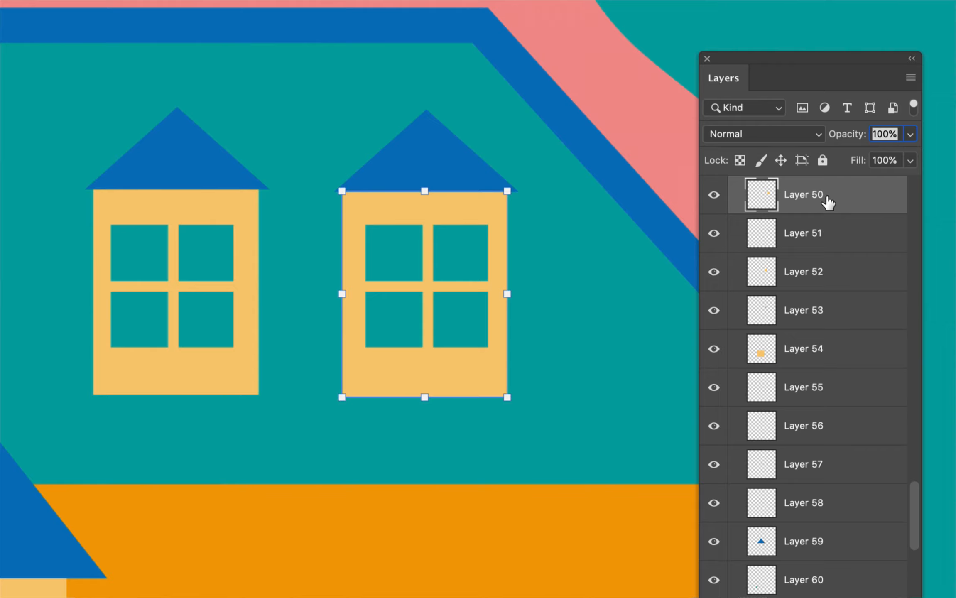
click(226, 211)
click(207, 259)
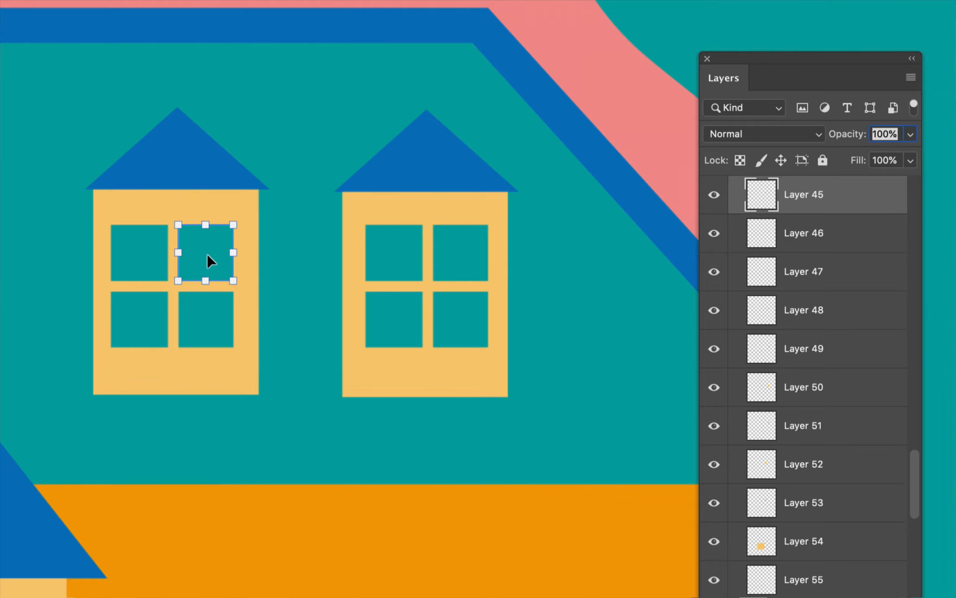
click(213, 309)
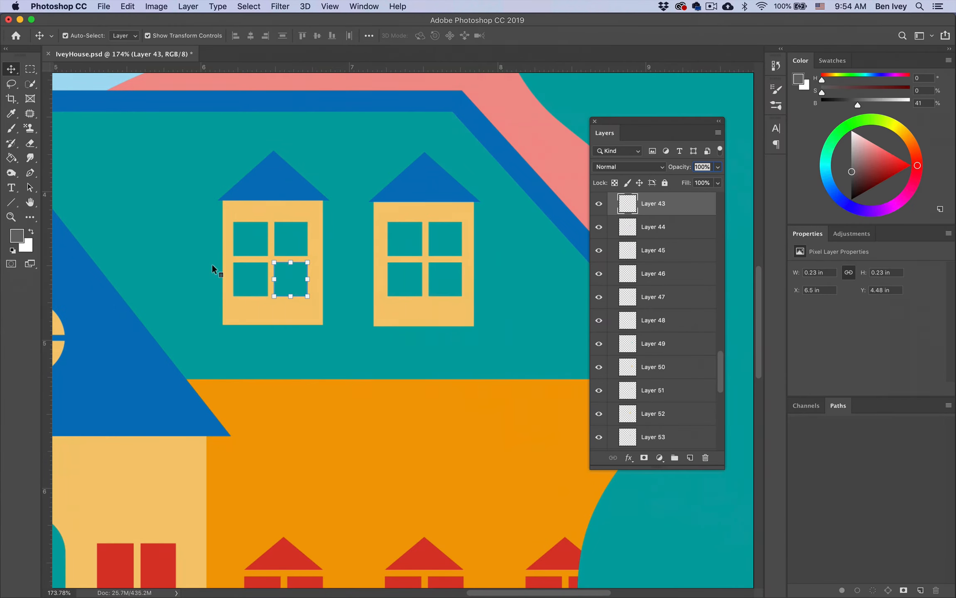
scroll(268, 347, left, 5)
scroll(268, 347, down, 1)
click(359, 347)
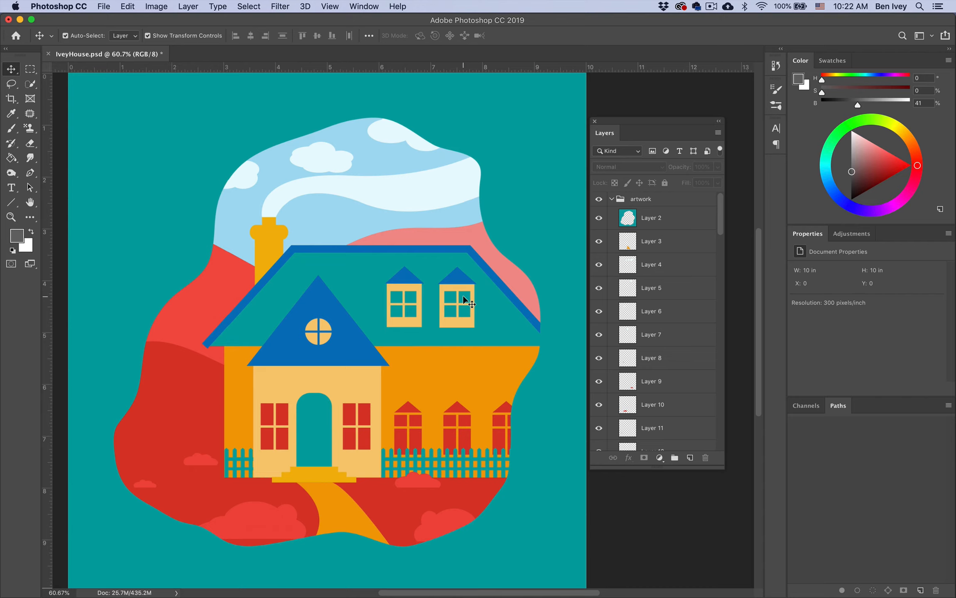
Select the upper-right pane of the right dormer window and lock its layer's transparent pixels
scroll(462, 294, up, 10)
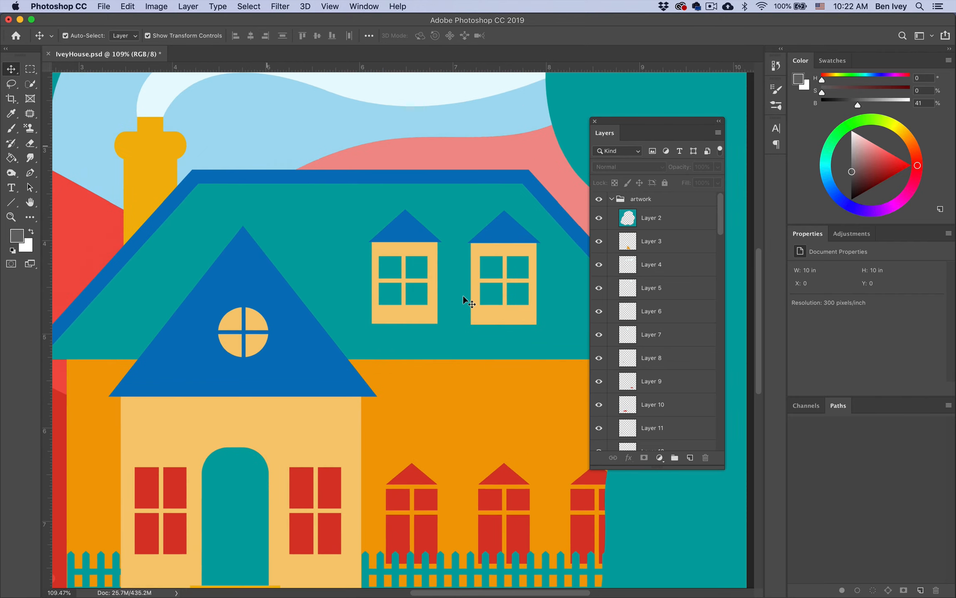
scroll(462, 295, up, 5)
scroll(462, 295, right, 3)
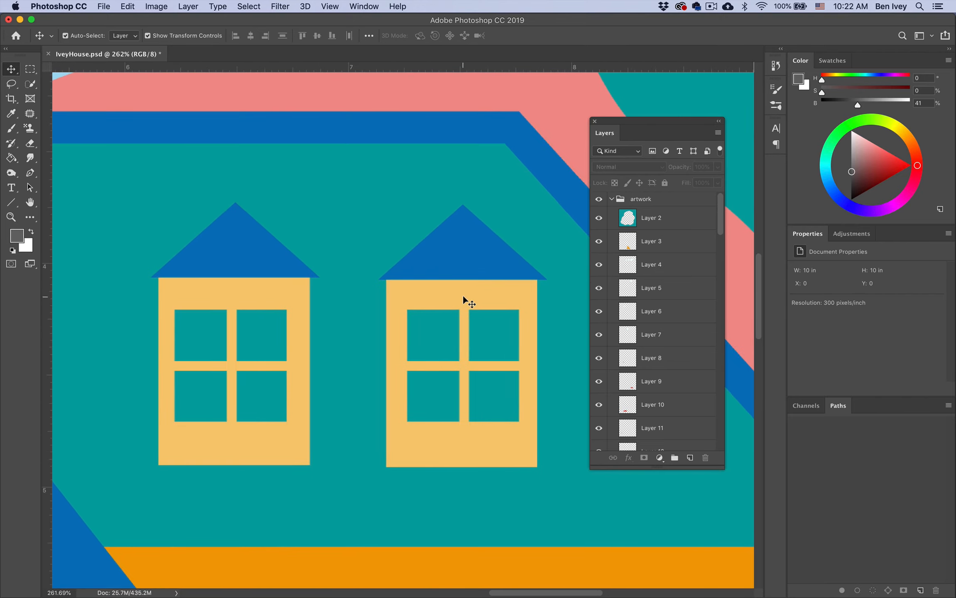
scroll(462, 287, up, 5)
scroll(463, 291, down, 3)
scroll(463, 290, right, 4)
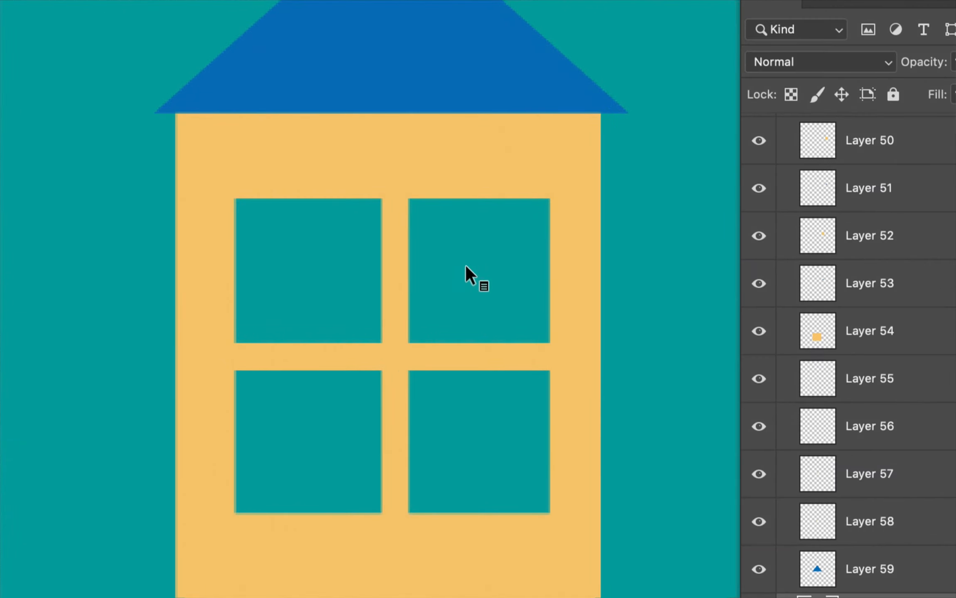
click(459, 267)
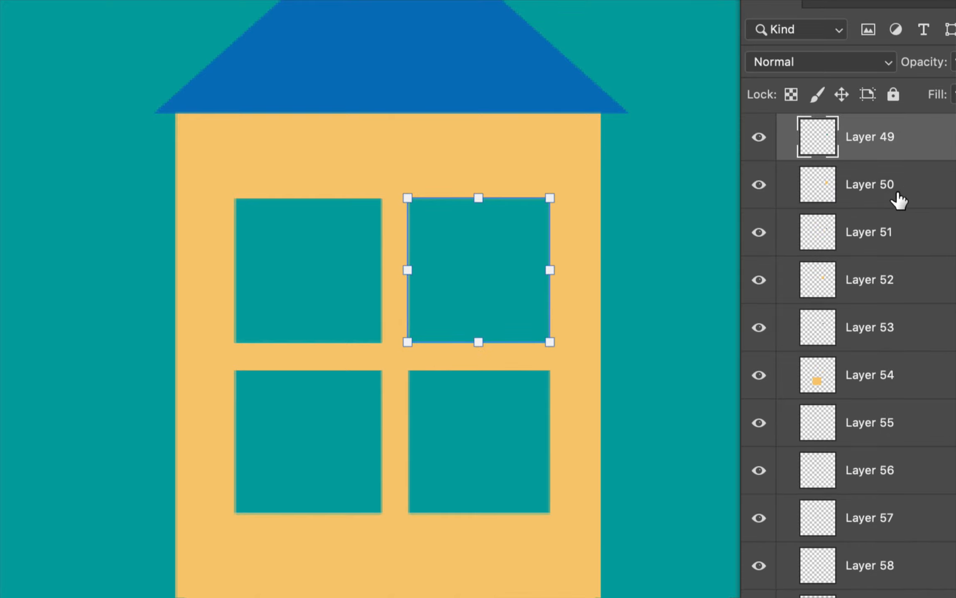
scroll(779, 166, up, 5)
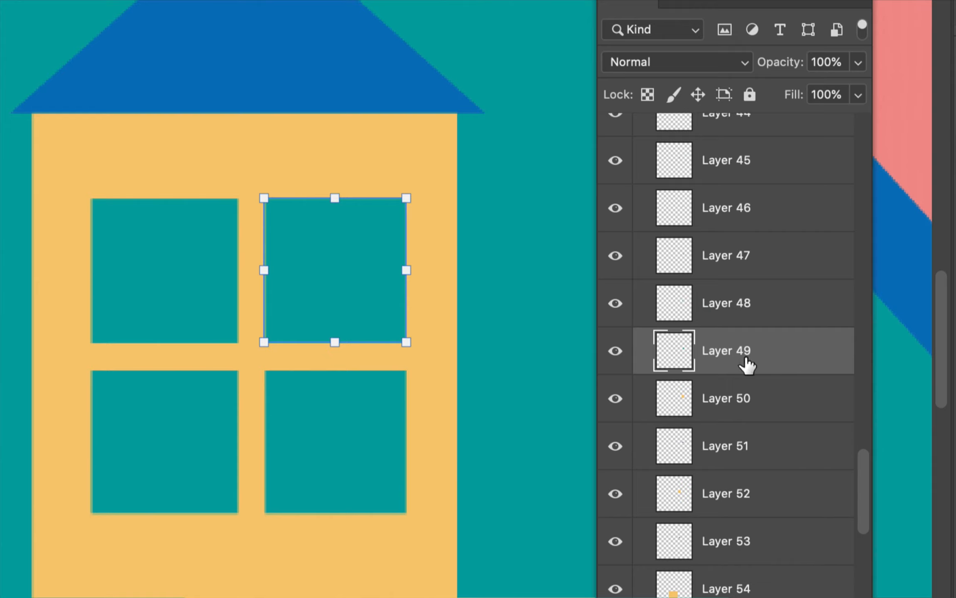
click(647, 96)
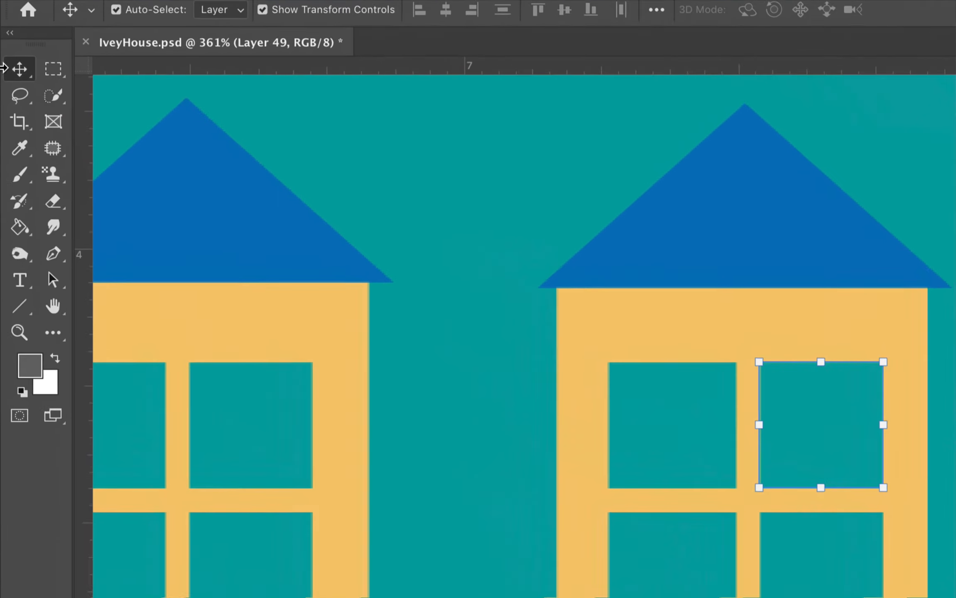
Activate the Brush tool with the Soft Round brush and set its size to 55 px
click(10, 130)
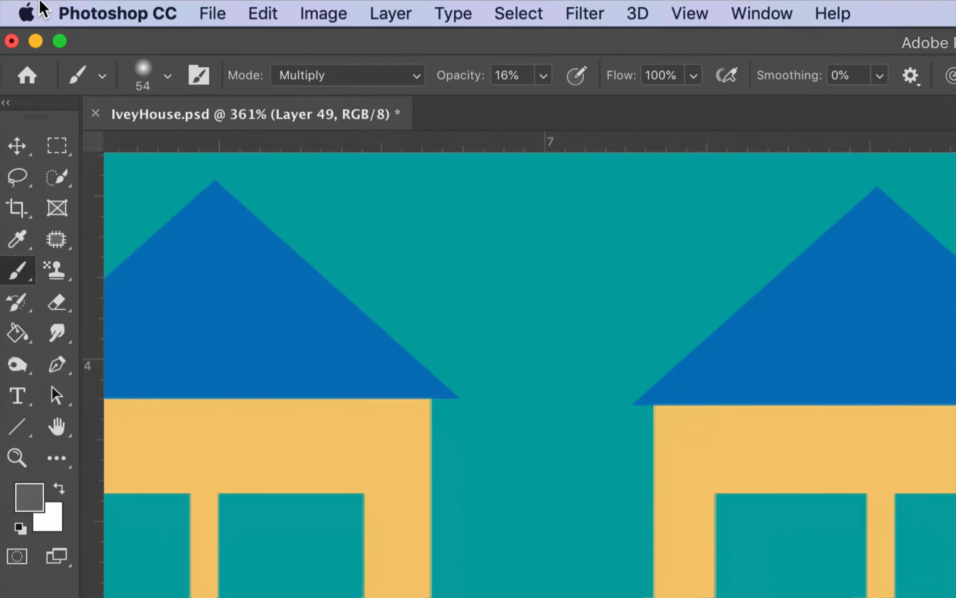
click(167, 76)
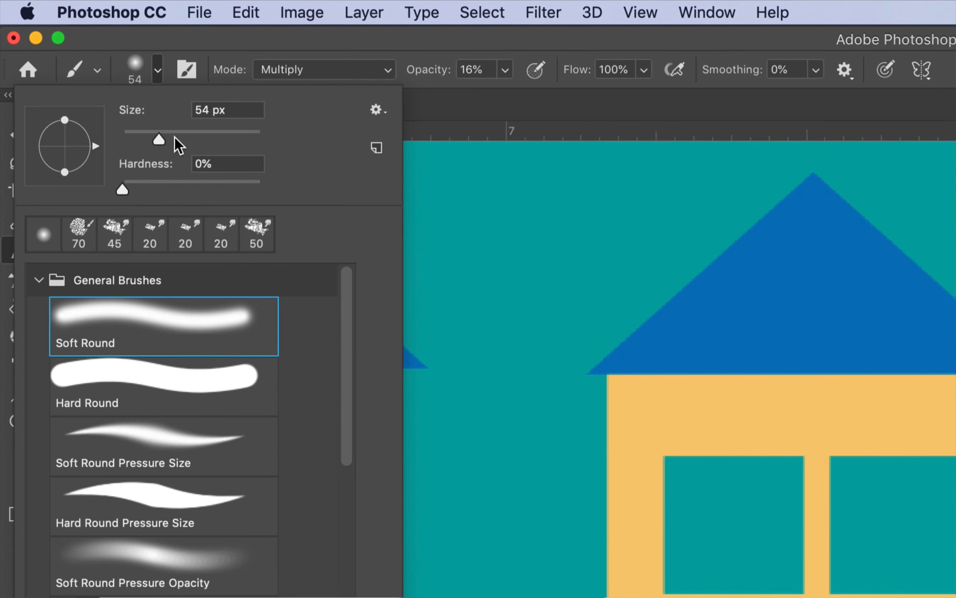
drag(159, 139, 160, 139)
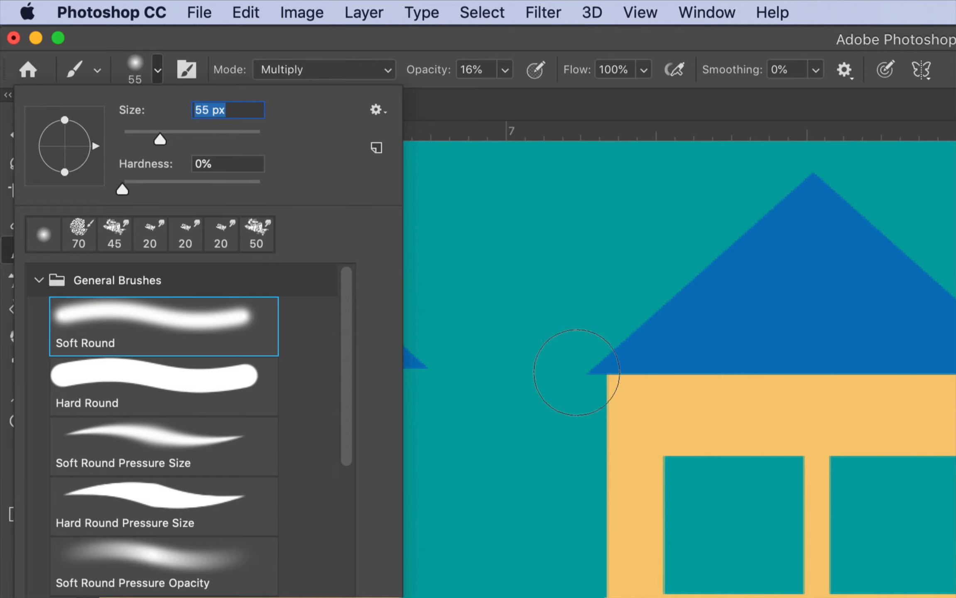
click(235, 44)
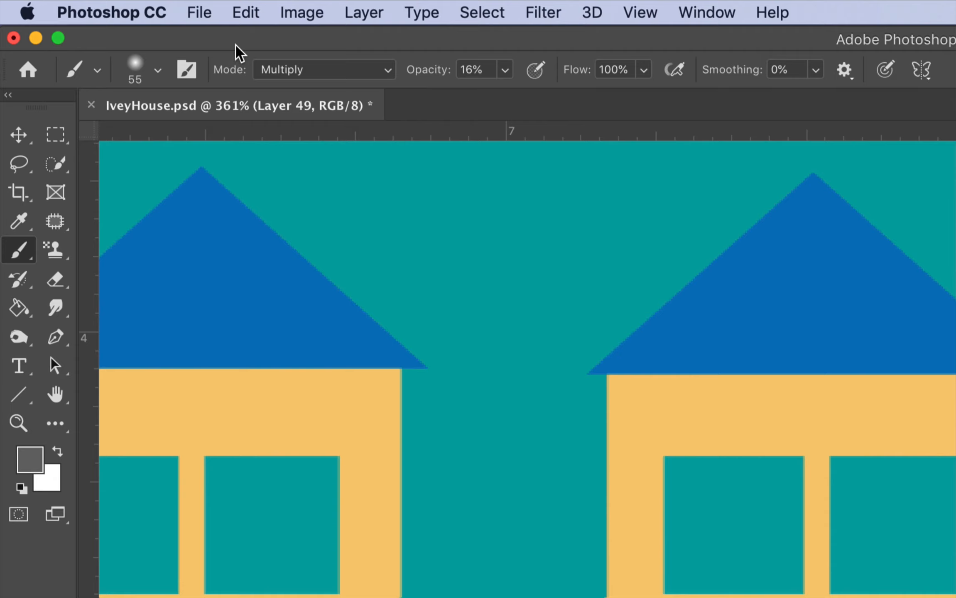
Set the brush blend mode to Multiply and its opacity to 10%
click(271, 71)
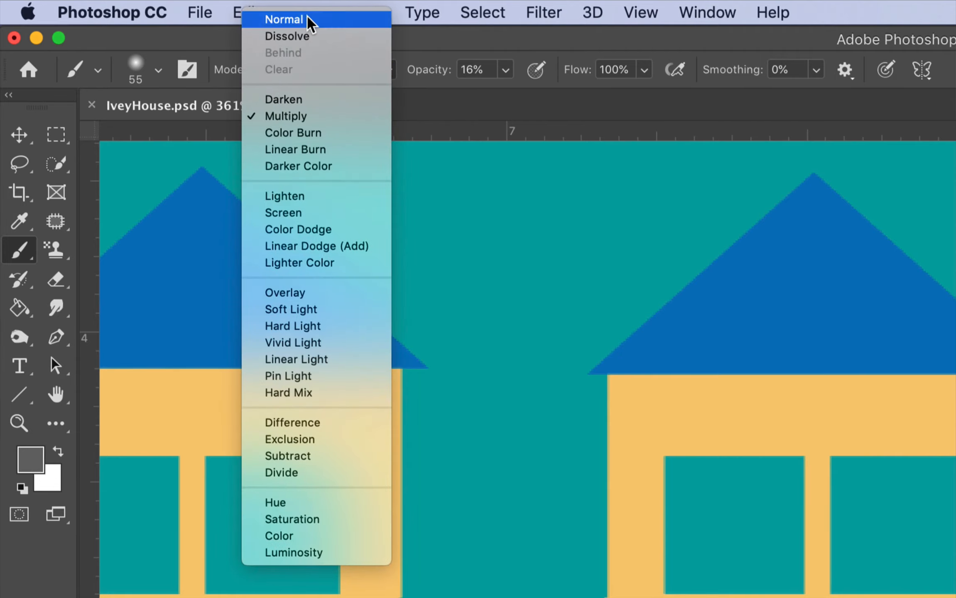
click(308, 18)
click(291, 68)
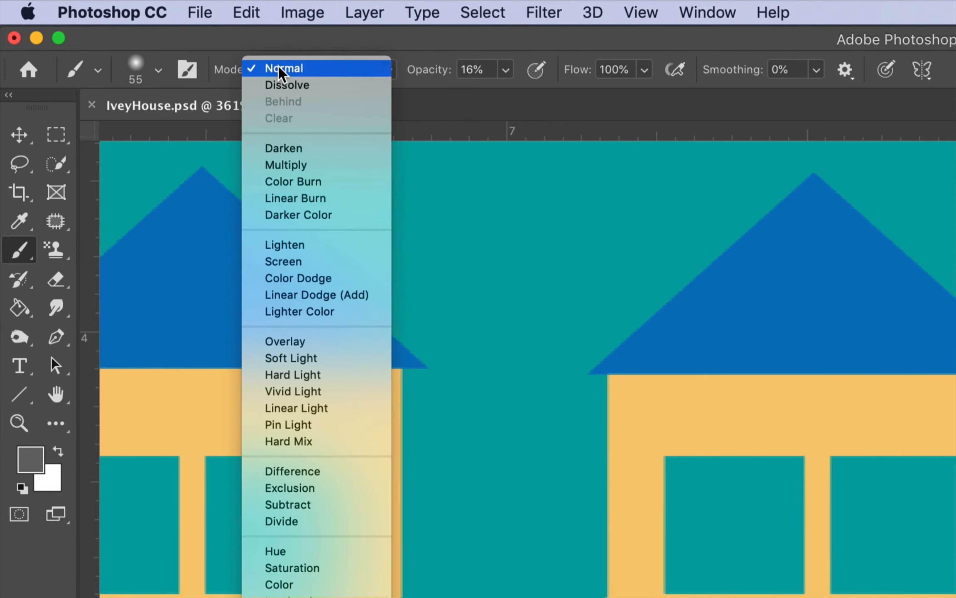
click(276, 168)
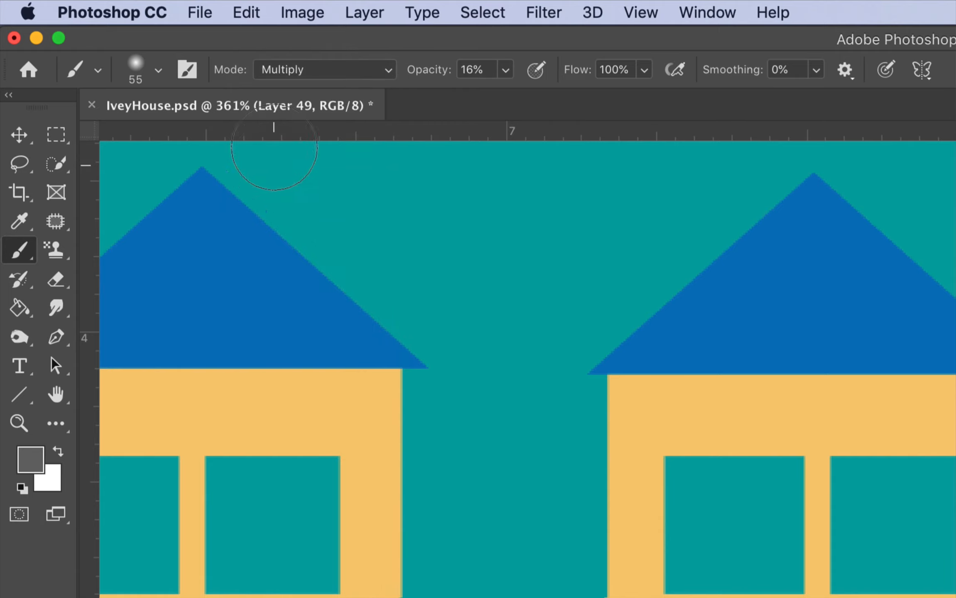
click(505, 70)
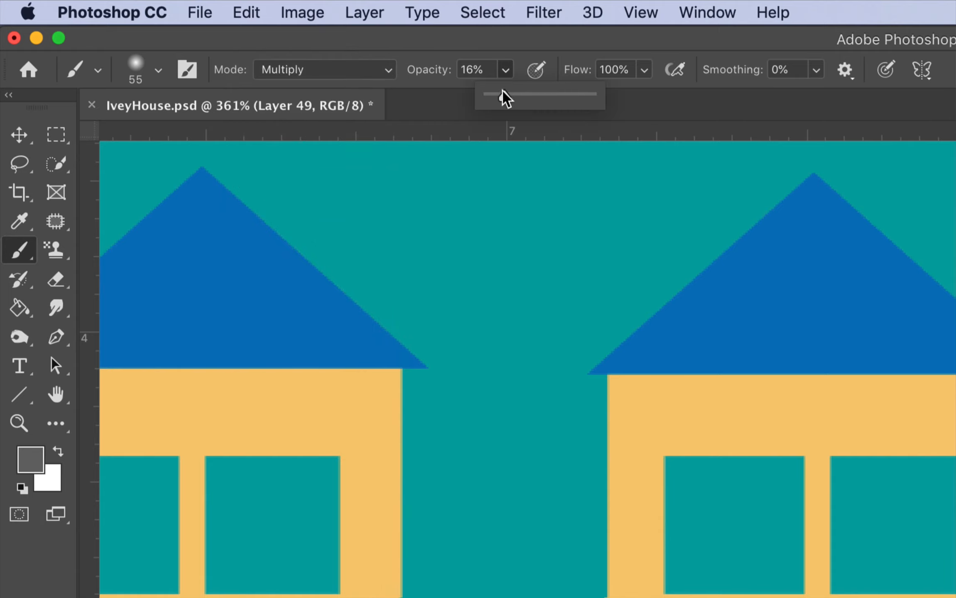
drag(503, 95, 497, 95)
click(479, 111)
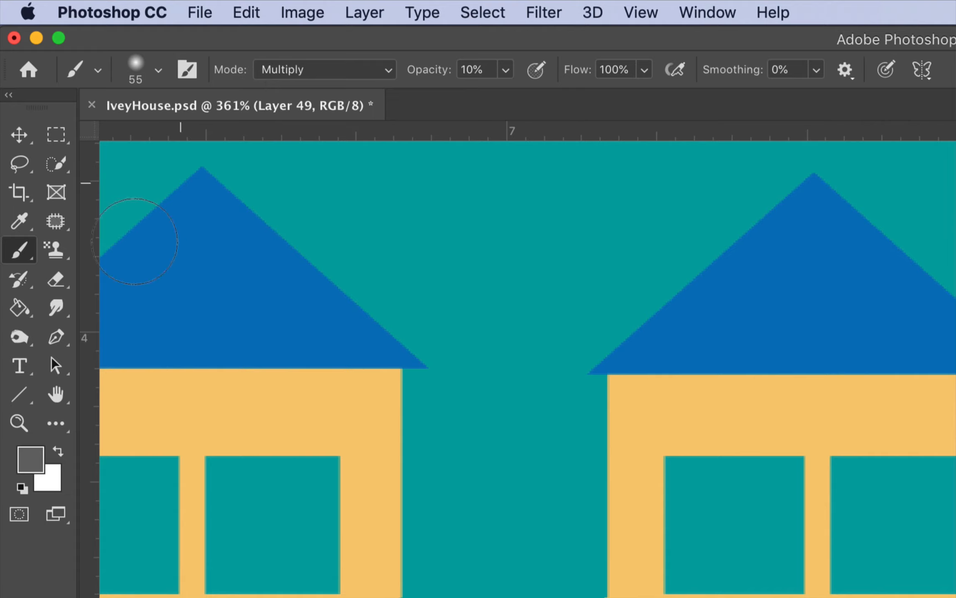
Set the foreground color to gray 787878 and brush shading along the upper-right pane's top and right edges
click(31, 462)
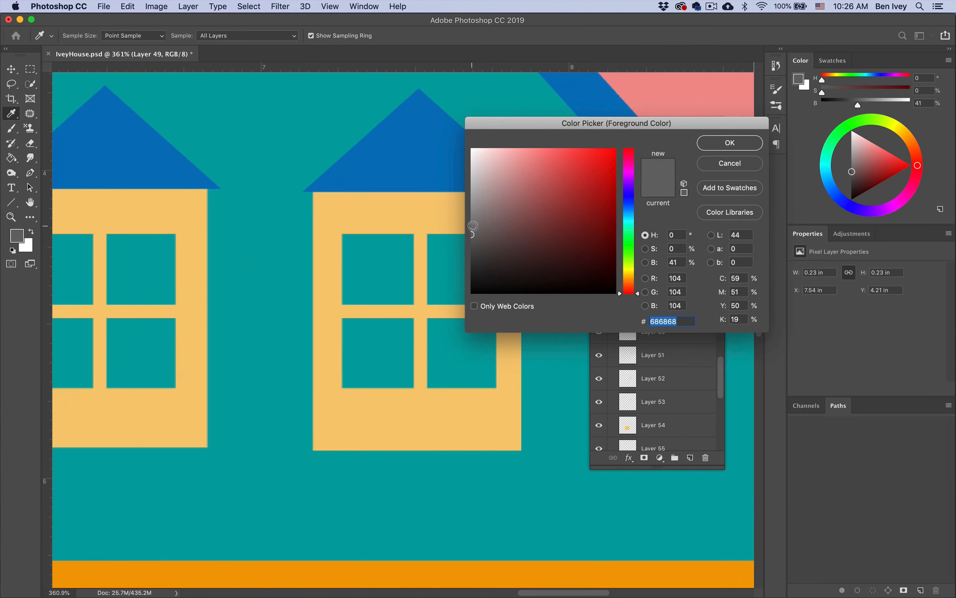
drag(472, 226, 463, 215)
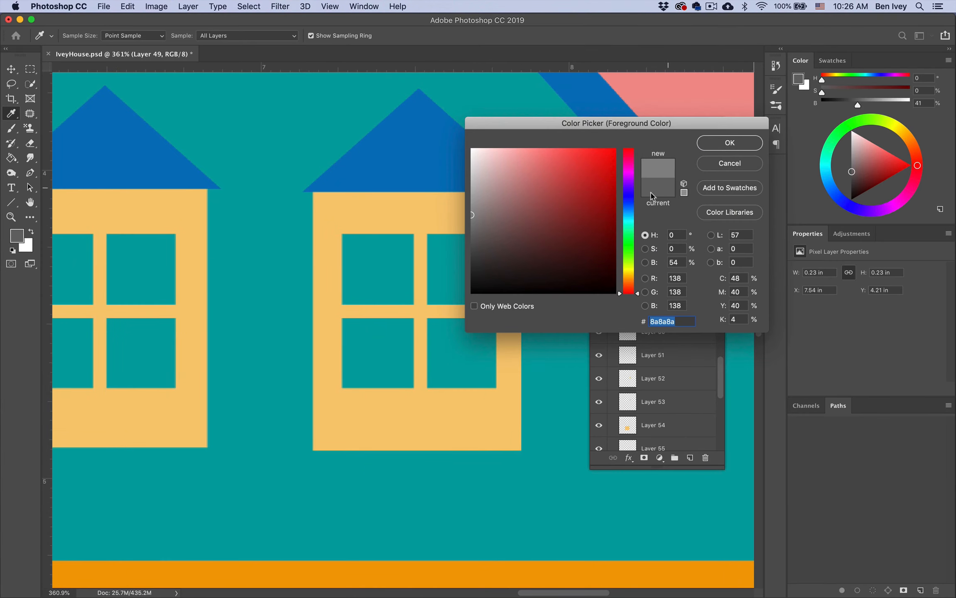
click(473, 225)
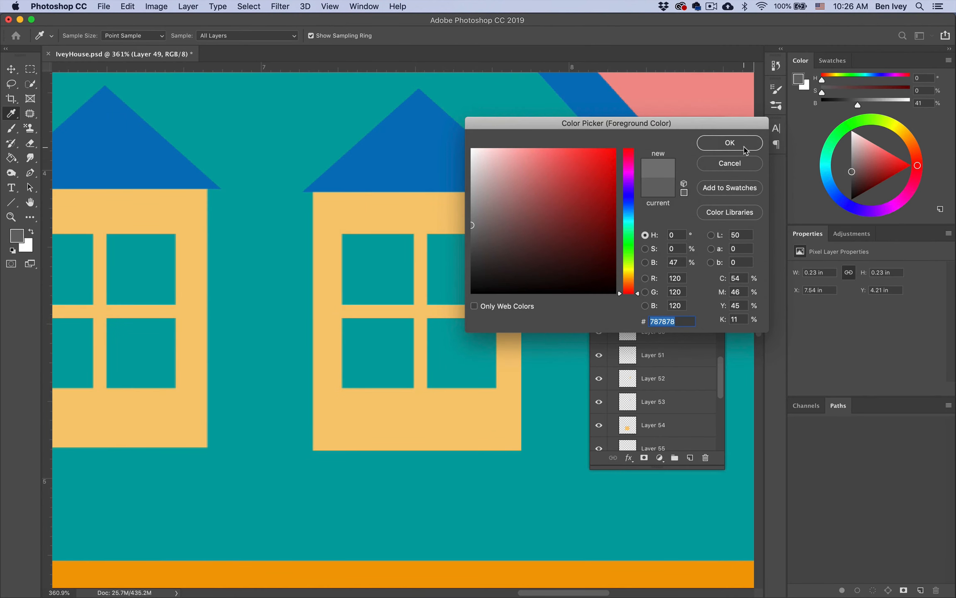
click(744, 148)
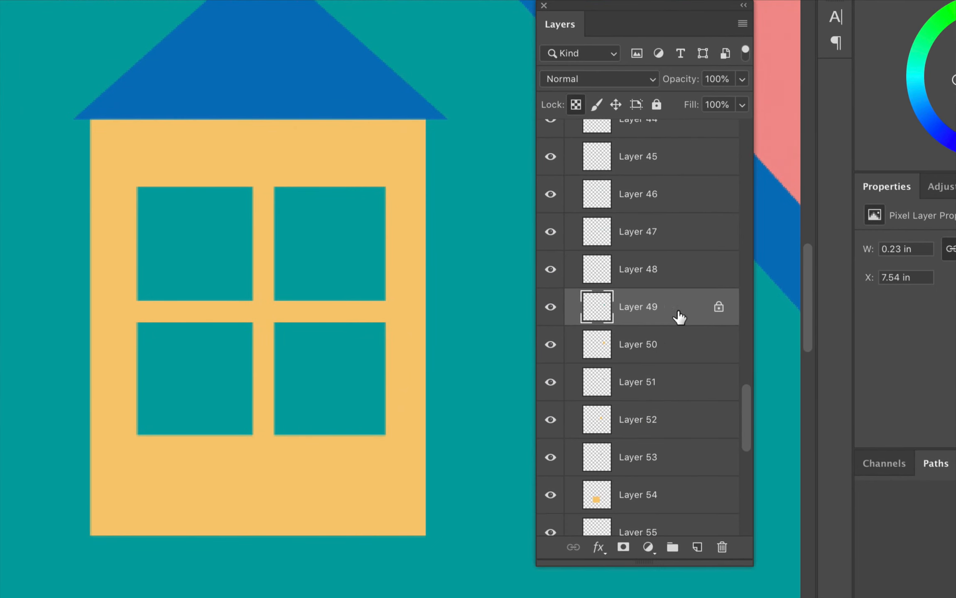
mouse_move(385, 224)
mouse_down()
mouse_move(397, 181)
mouse_move(400, 277)
mouse_move(392, 240)
mouse_move(384, 331)
mouse_move(387, 189)
mouse_move(384, 331)
mouse_move(396, 219)
mouse_move(382, 256)
mouse_move(293, 167)
mouse_move(252, 171)
mouse_move(302, 186)
mouse_move(386, 167)
mouse_move(397, 187)
mouse_move(432, 189)
mouse_move(371, 159)
mouse_move(265, 171)
mouse_move(440, 284)
mouse_up()
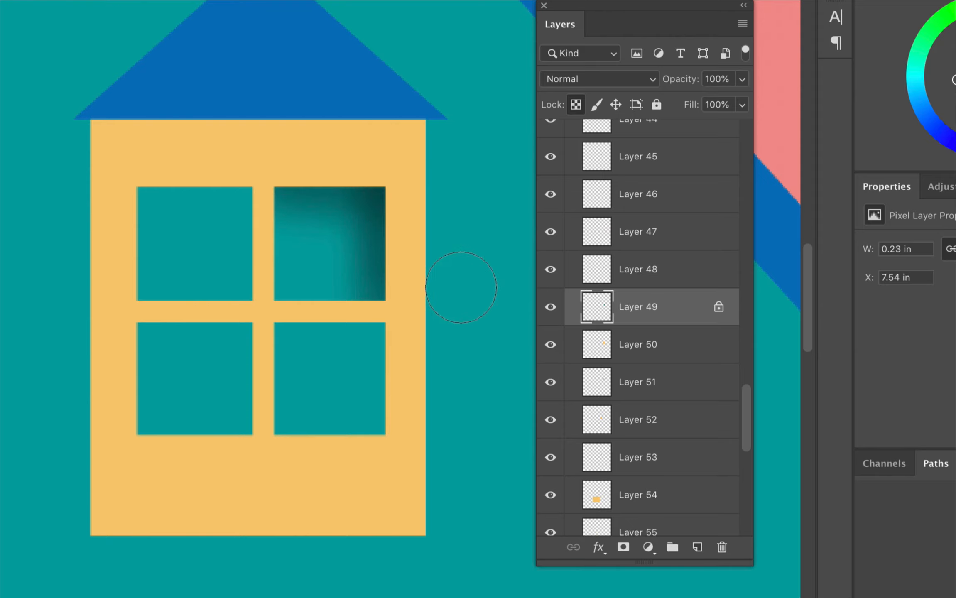
Select the right dormer's lower-right pane, lock its layer's transparent pixels, and brush shading along its right edge
key(v)
click(342, 367)
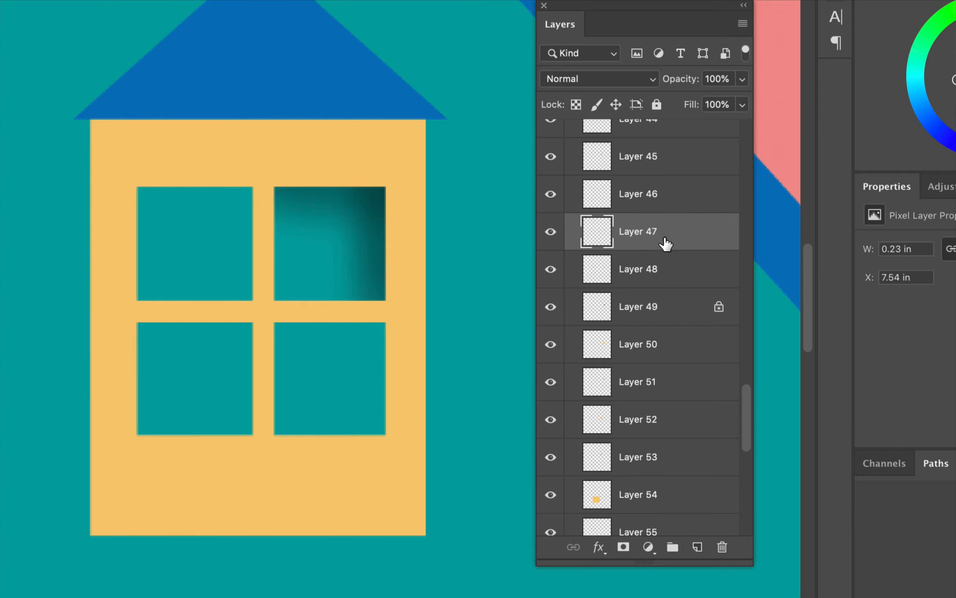
click(576, 105)
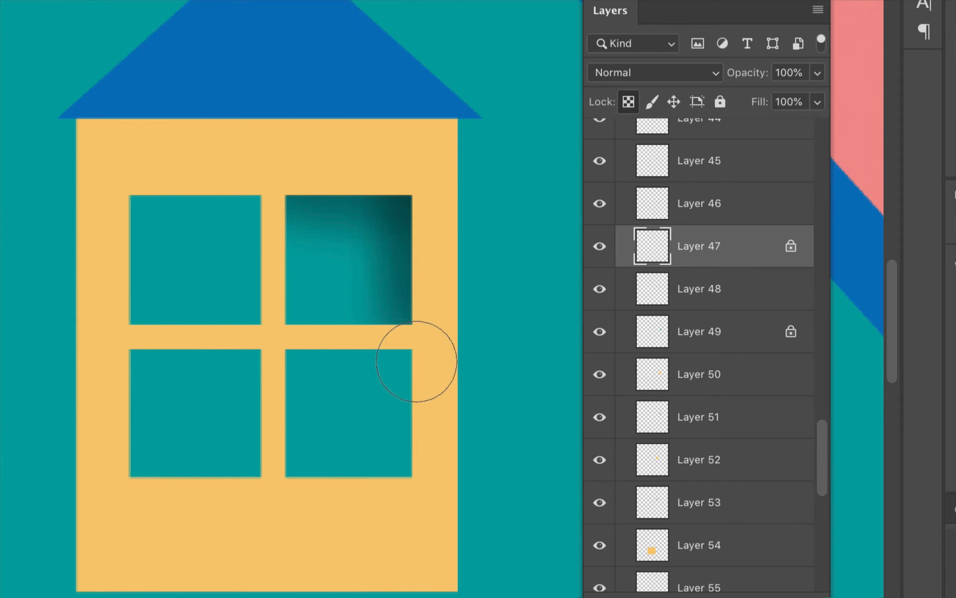
drag(353, 399, 361, 476)
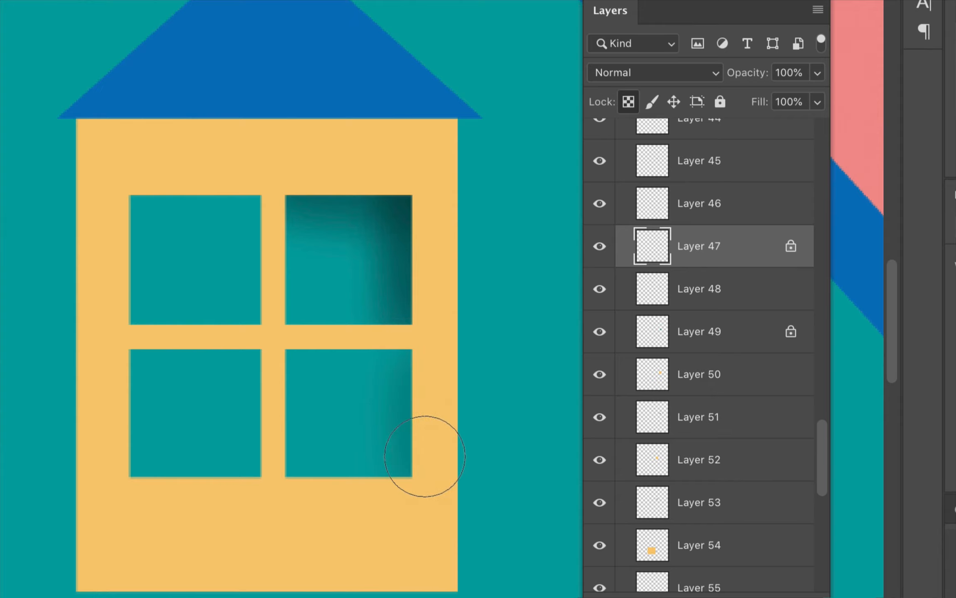
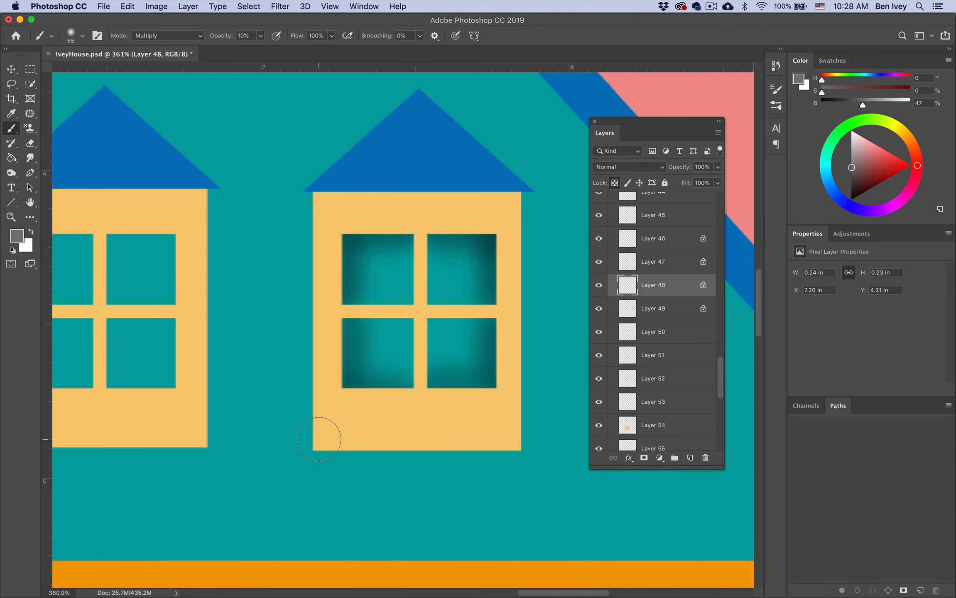
scroll(311, 446, down, 5)
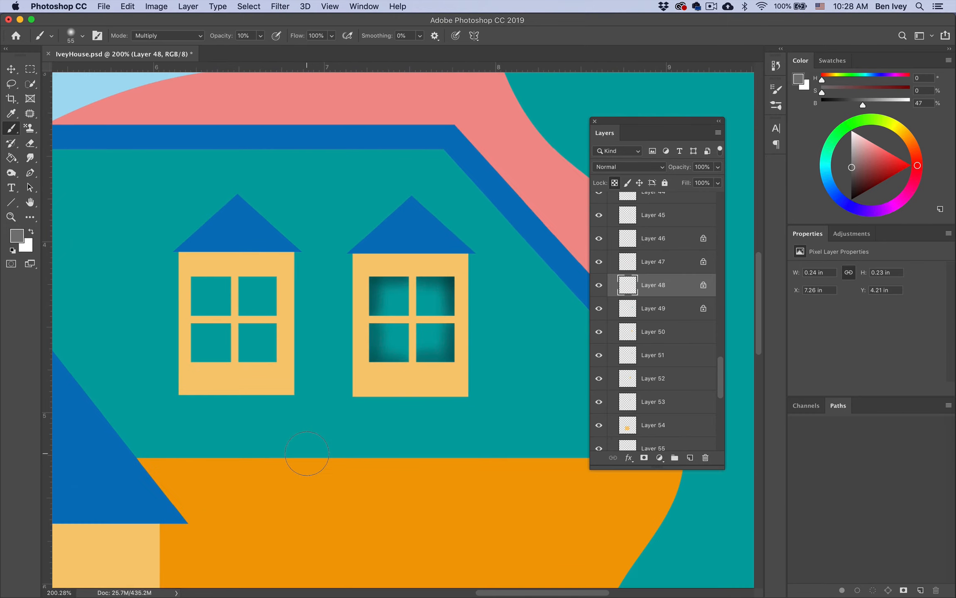
scroll(307, 454, down, 2)
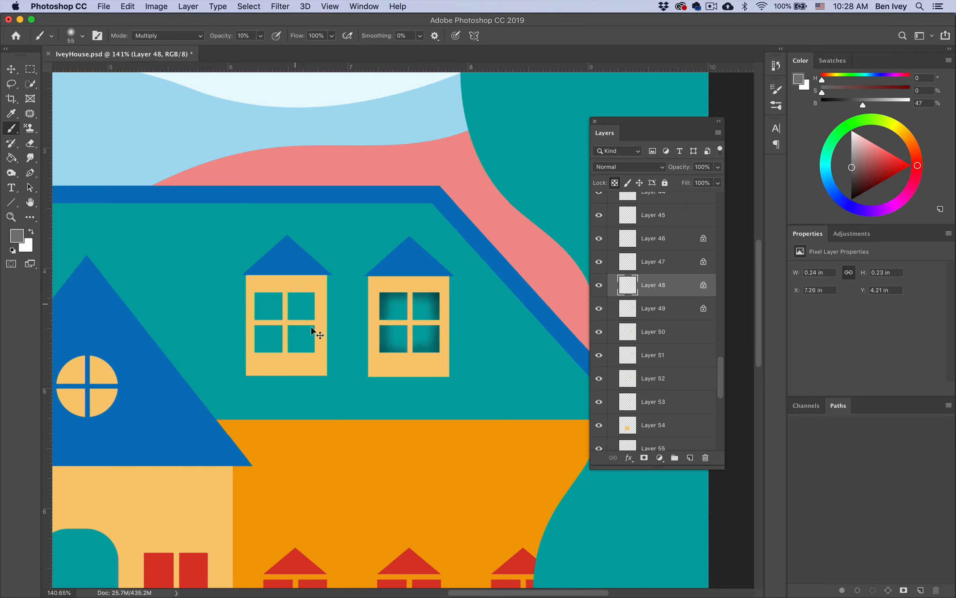
scroll(382, 319, up, 2)
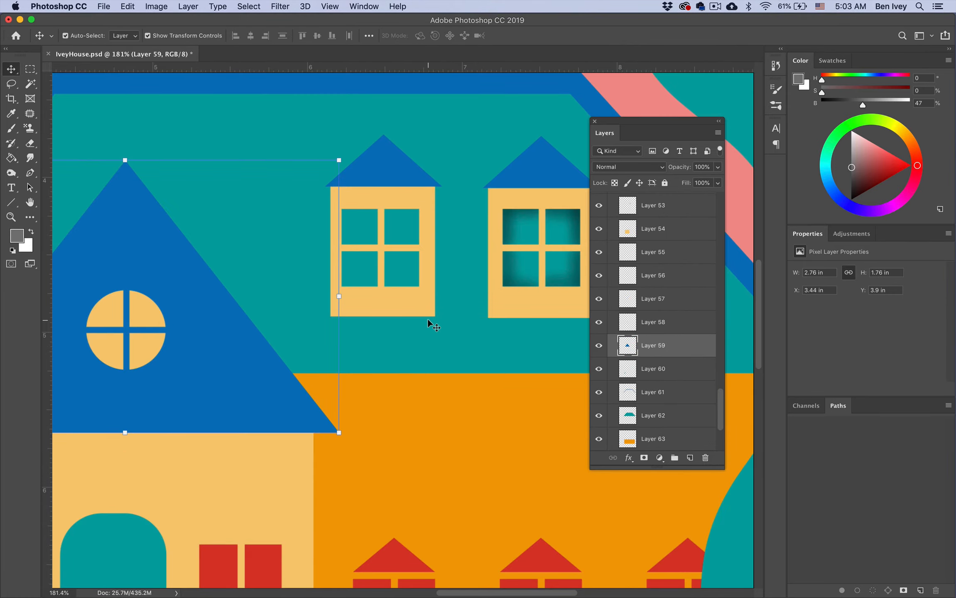
Select the layer of the large blue triangular gable above the front entrance
click(469, 271)
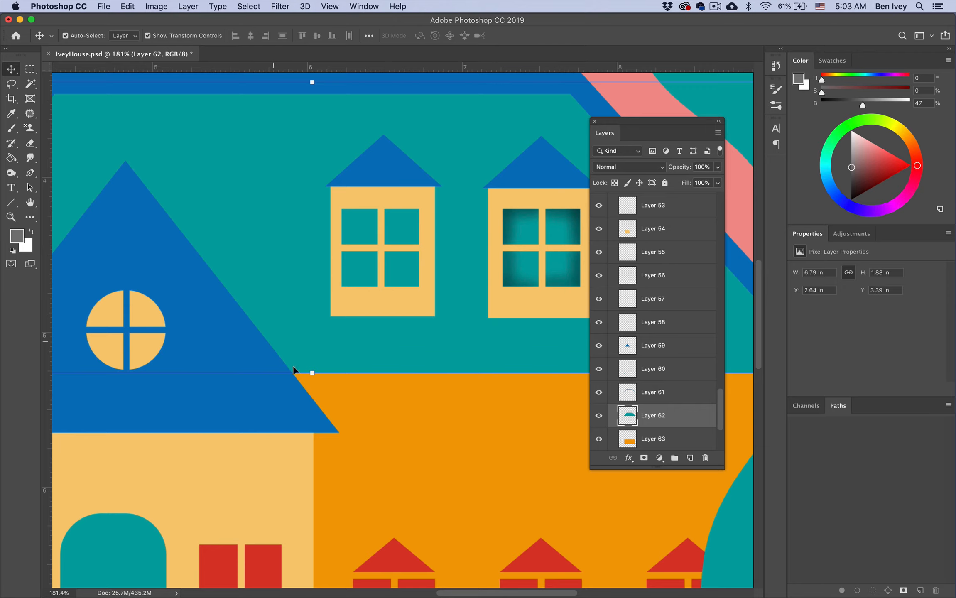
scroll(300, 378, down, 5)
scroll(298, 379, up, 3)
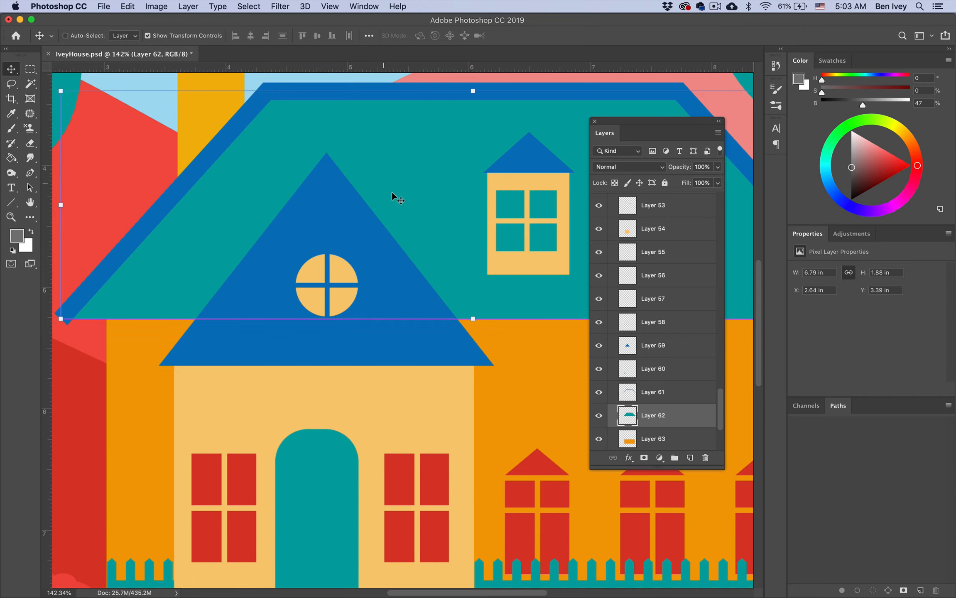
key(super)
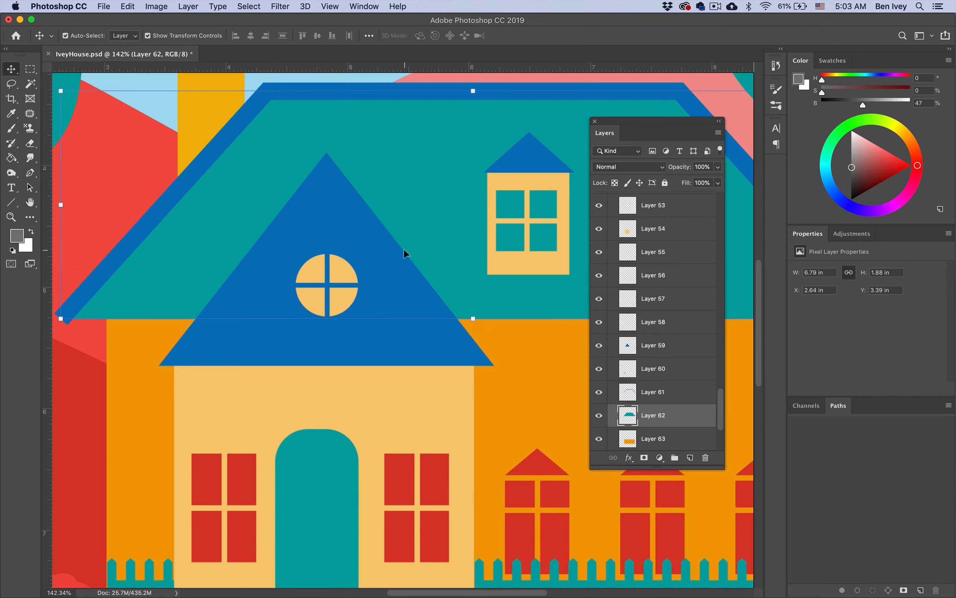
scroll(443, 340, down, 5)
scroll(444, 340, right, 5)
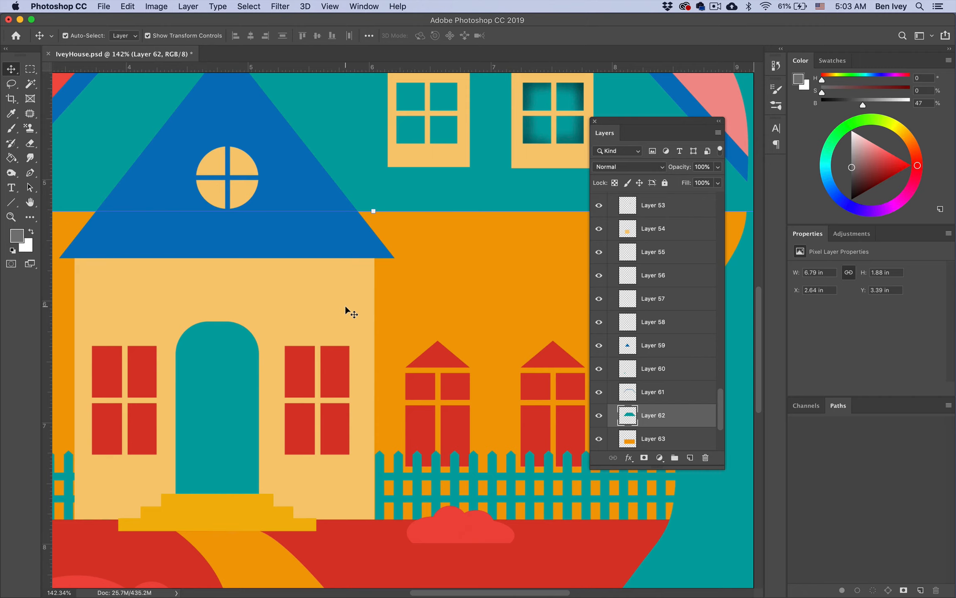
scroll(345, 304, up, 3)
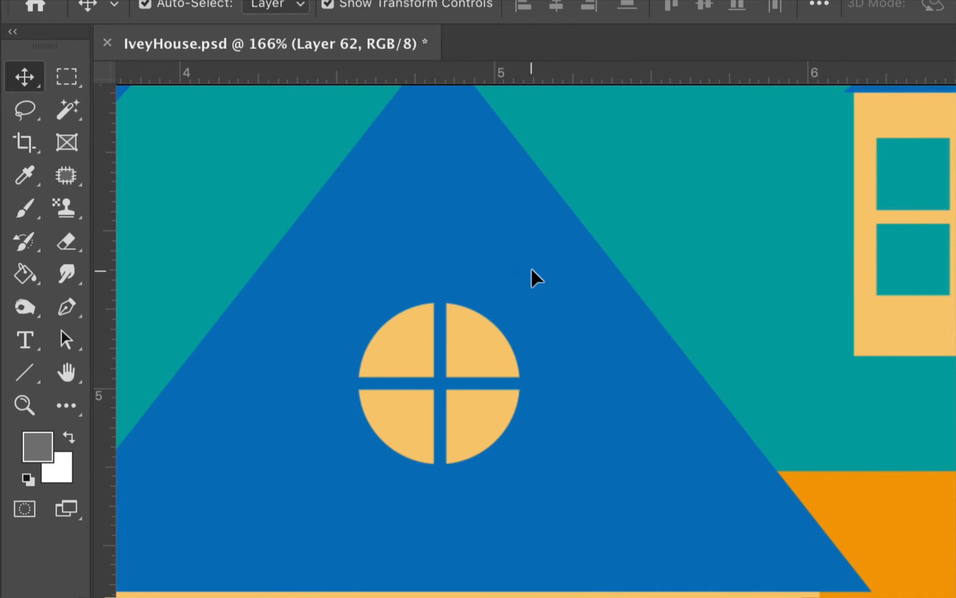
click(534, 276)
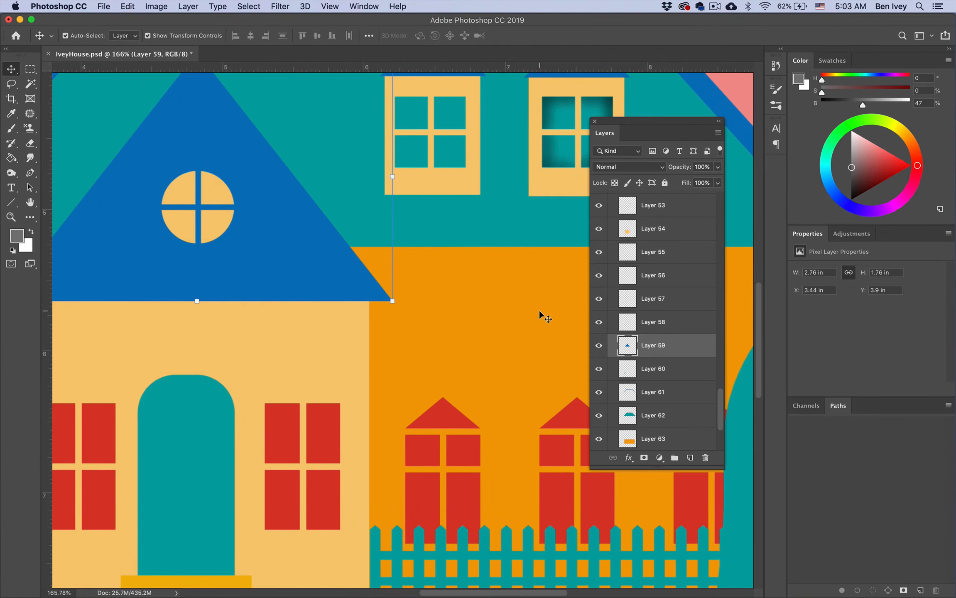
drag(650, 117, 640, 98)
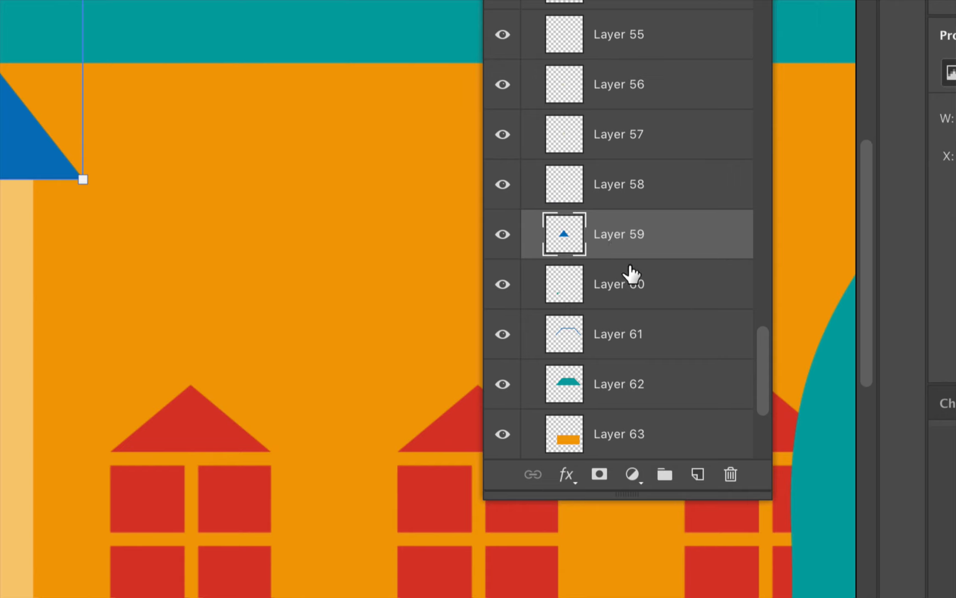
Add a new layer named "Shadwo" and place it directly below the blue gable's layer, Layer 59
click(697, 475)
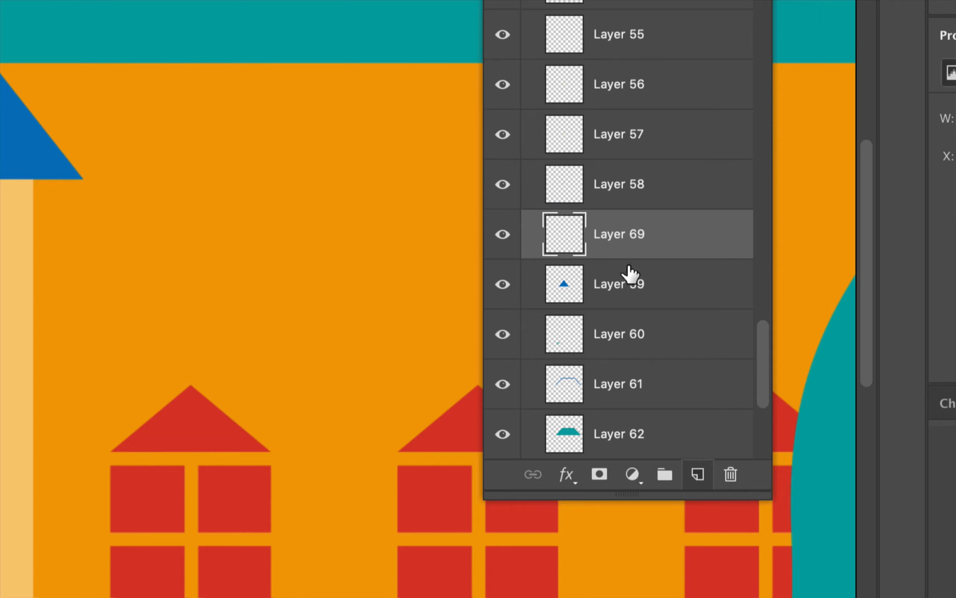
double_click(623, 236)
text(Shadwo)
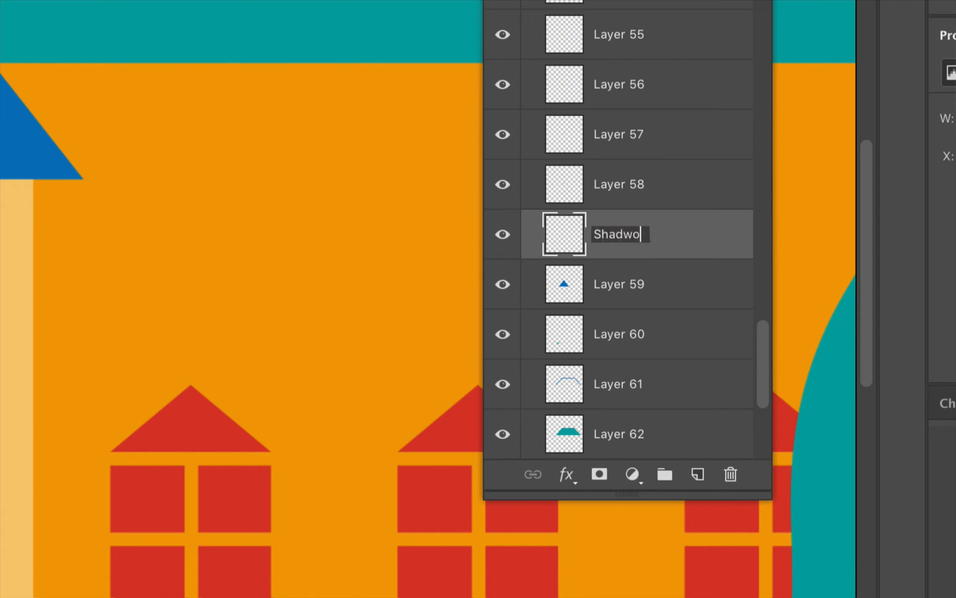
key(Return)
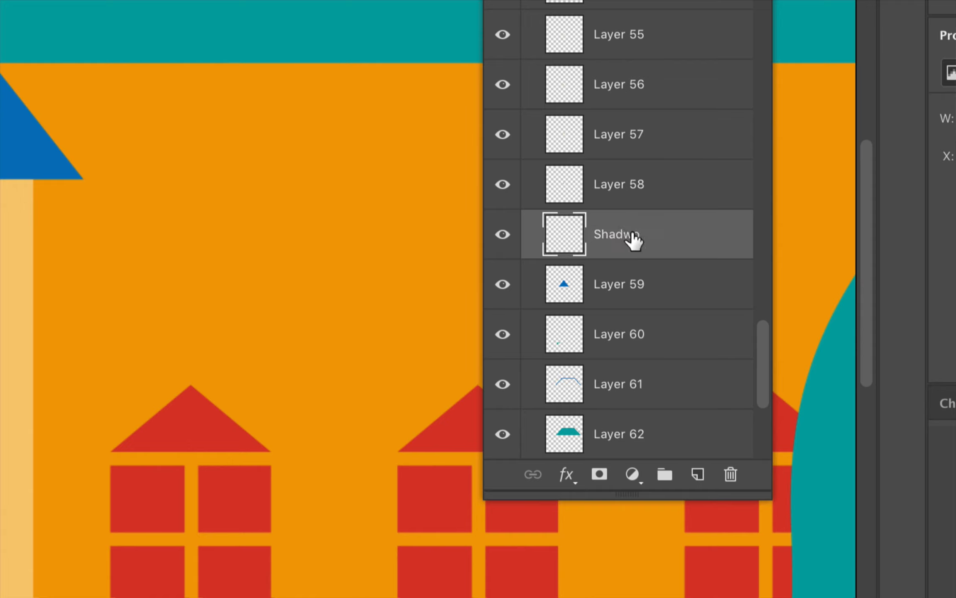
click(666, 234)
drag(666, 235, 653, 293)
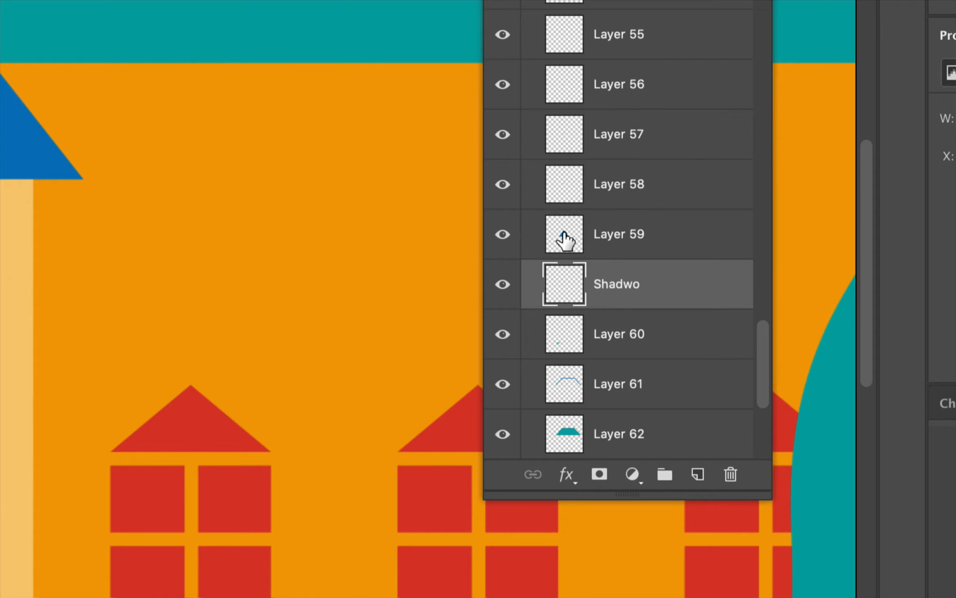
click(661, 245)
click(662, 279)
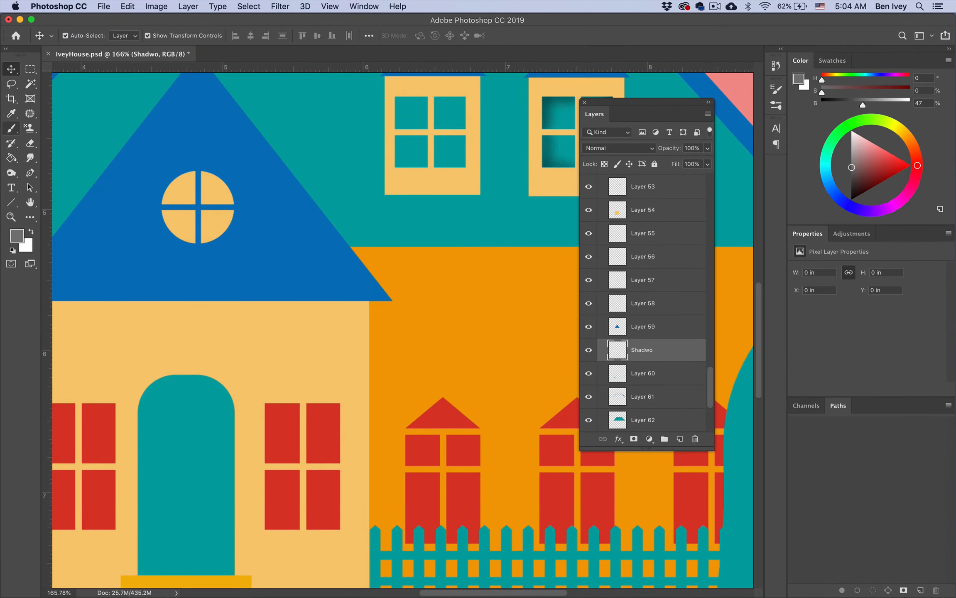
Activate the Brush tool in Normal mode and set the Shadwo layer's blend mode to Multiply
key(b)
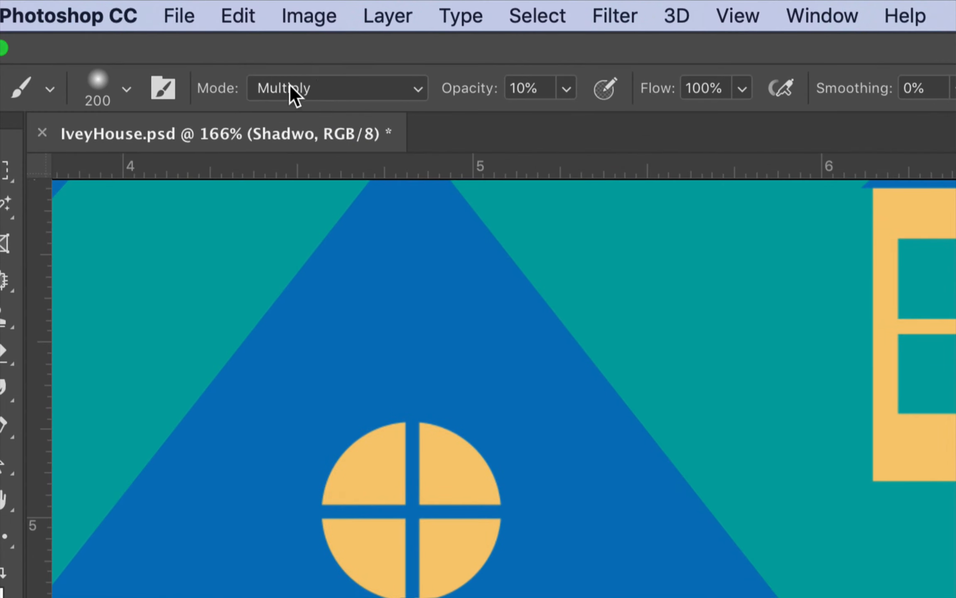
click(301, 92)
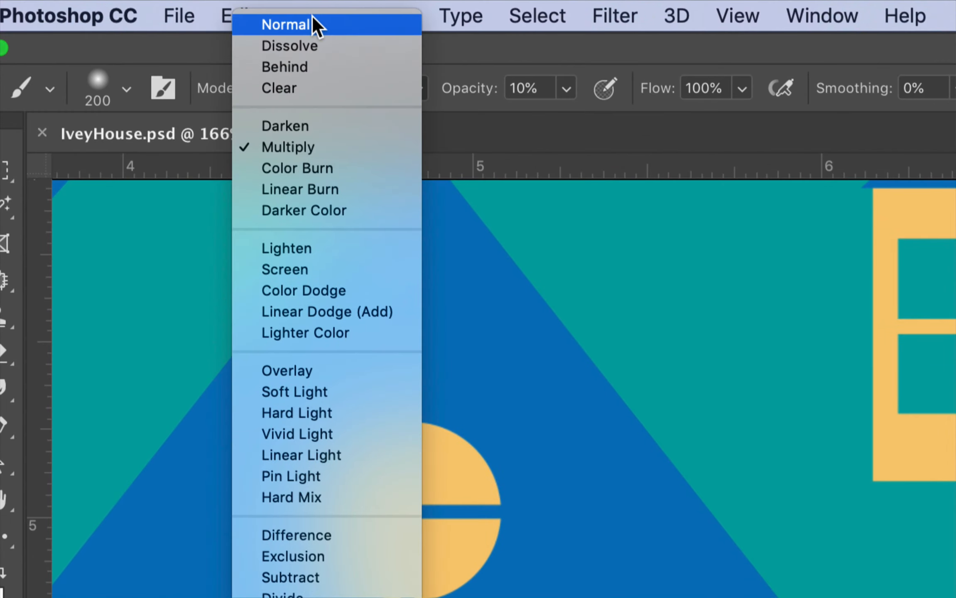
click(312, 25)
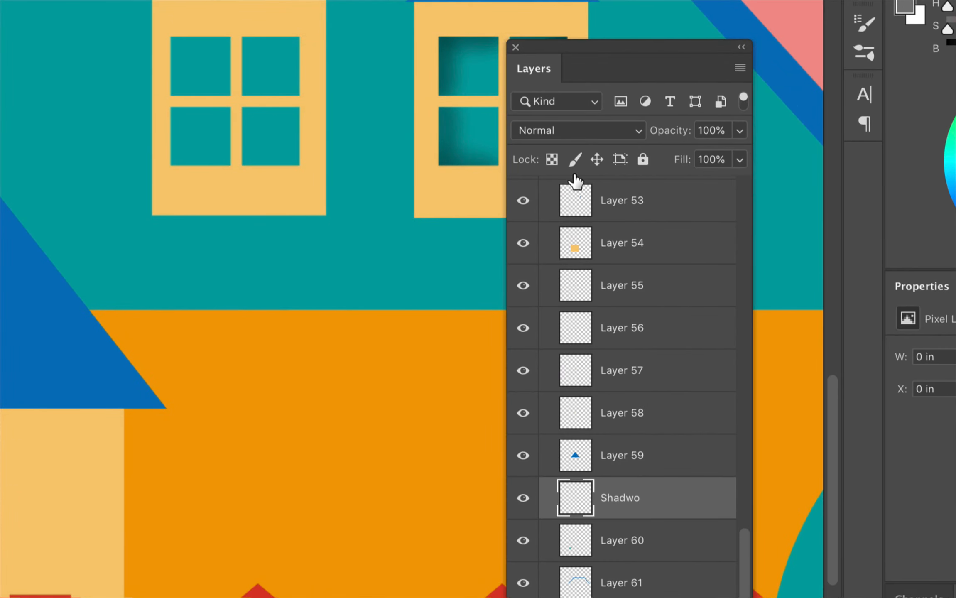
click(584, 126)
click(574, 189)
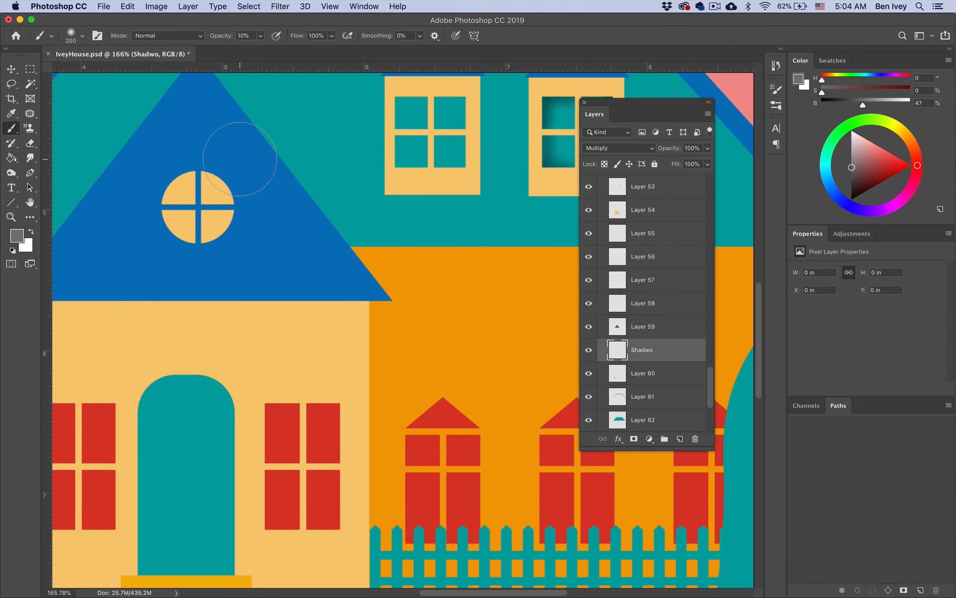
Set the brush size to 175 px and paint a soft shadow along the right edges of the front gable and entry wall
scroll(240, 159, up, 3)
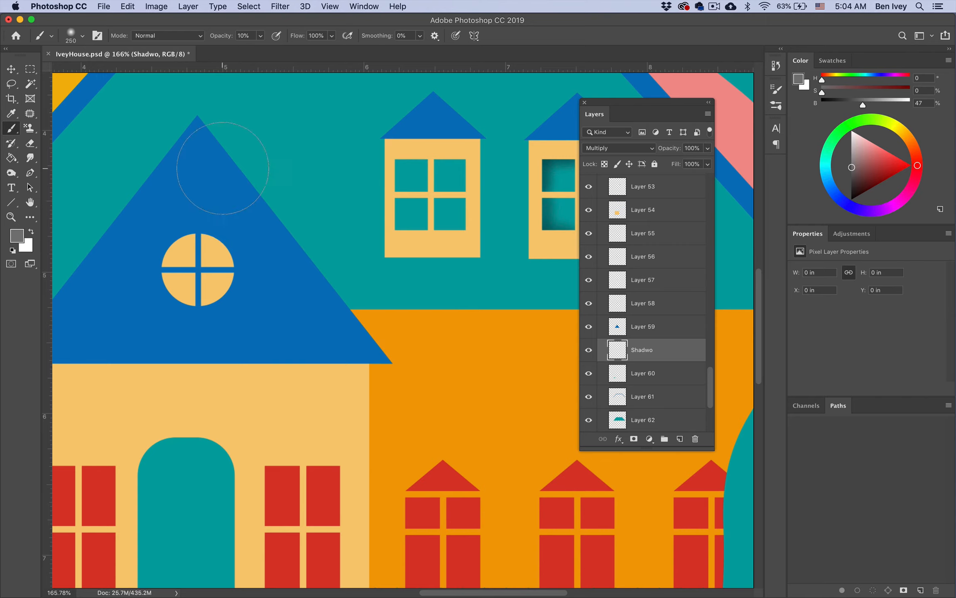
key(bracketleft)
mouse_move(214, 125)
mouse_down()
mouse_move(285, 250)
mouse_move(321, 277)
mouse_move(371, 338)
mouse_up()
mouse_move(383, 379)
mouse_down()
mouse_move(380, 461)
mouse_move(386, 443)
mouse_up()
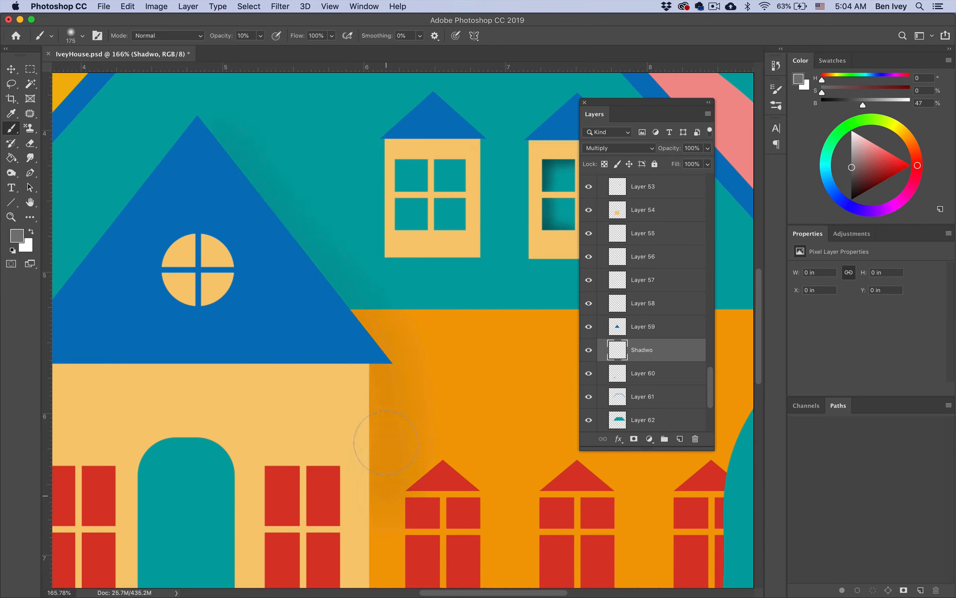
mouse_move(370, 352)
mouse_down()
mouse_move(214, 145)
mouse_move(352, 321)
mouse_move(206, 160)
mouse_move(225, 171)
mouse_move(317, 287)
mouse_move(198, 154)
mouse_move(331, 331)
mouse_move(383, 385)
mouse_move(352, 408)
mouse_move(347, 431)
mouse_move(350, 411)
mouse_move(368, 545)
mouse_move(375, 299)
mouse_move(368, 496)
mouse_move(377, 512)
mouse_move(365, 391)
mouse_move(355, 486)
mouse_move(375, 527)
mouse_move(349, 394)
mouse_move(359, 310)
mouse_move(362, 405)
mouse_move(349, 290)
mouse_up()
scroll(373, 539, down, 5)
scroll(346, 214, down, 2)
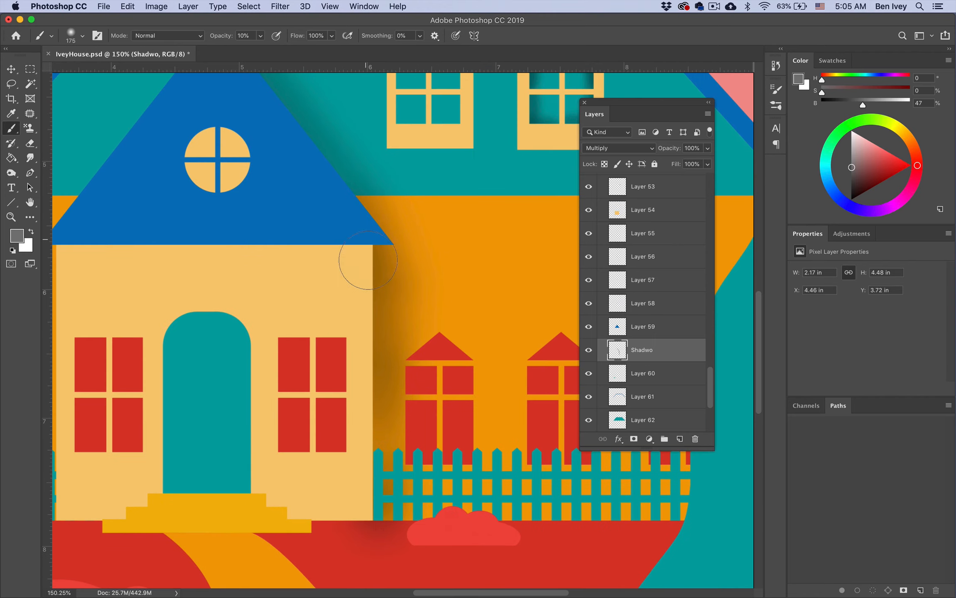
Lower the Shadwo layer's opacity to 78%
scroll(346, 230, up, 3)
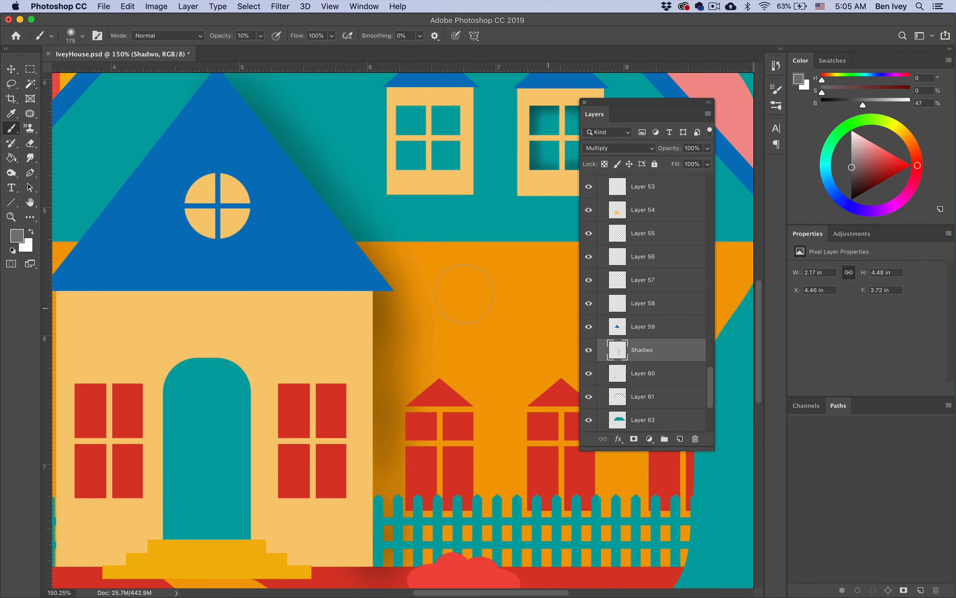
scroll(464, 294, down, 3)
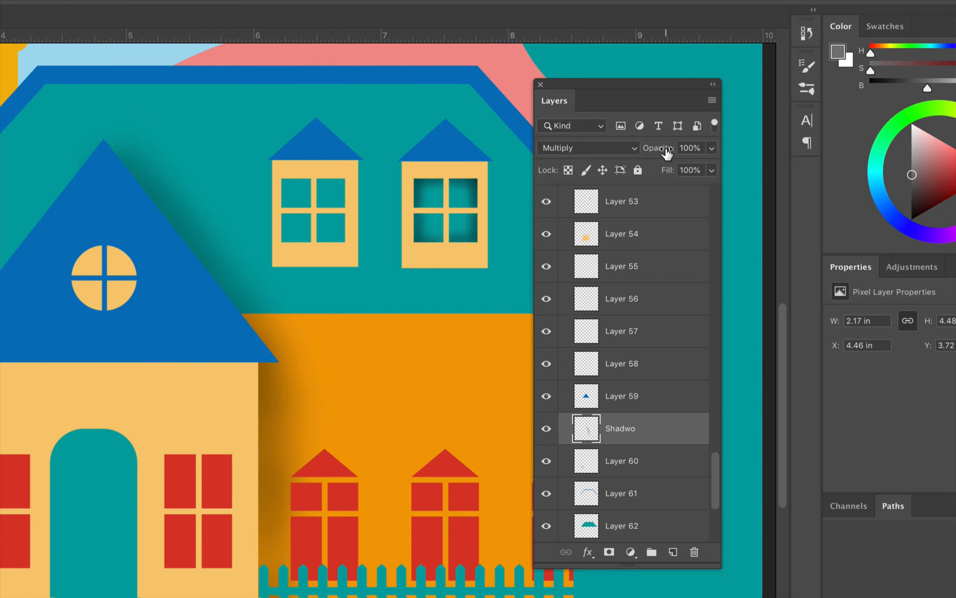
drag(657, 149, 645, 152)
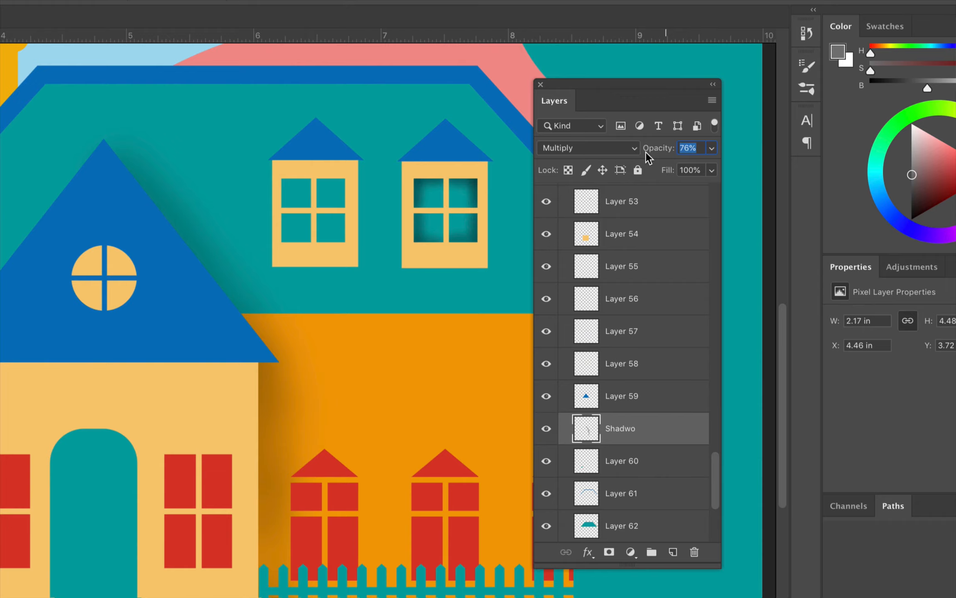
key(Up)
key(Up)
key(Return)
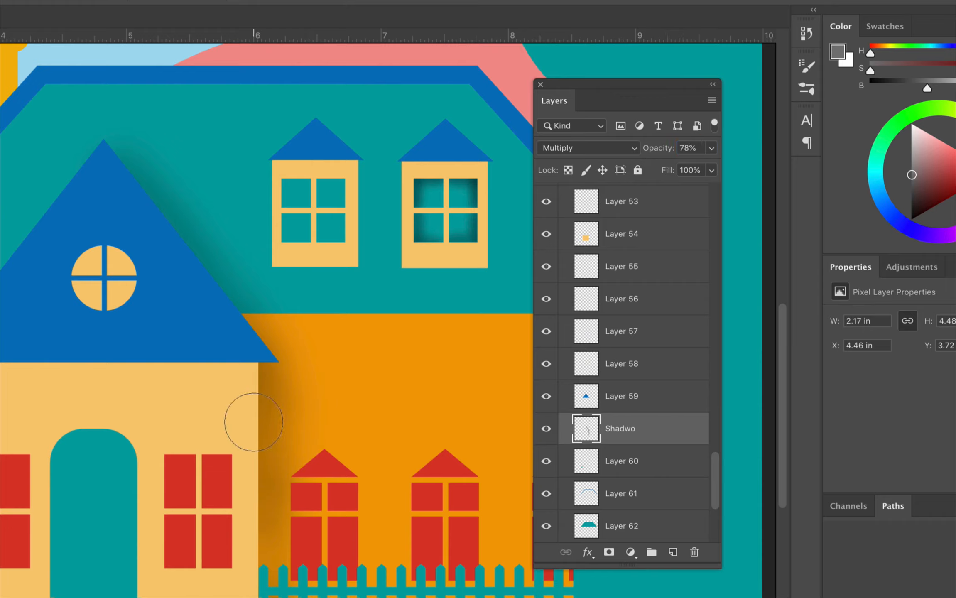
key(v)
super+click(206, 409)
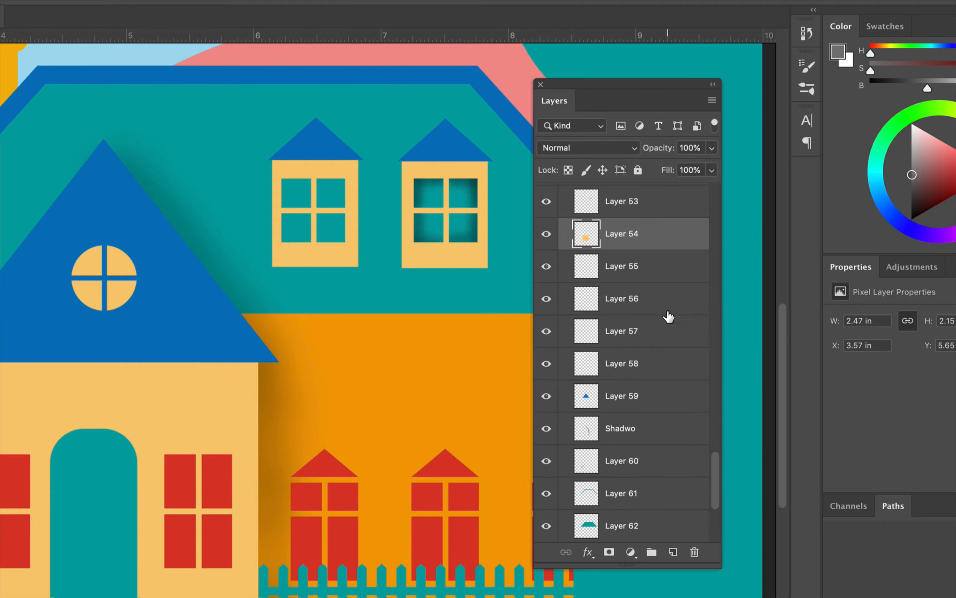
drag(646, 244, 630, 434)
scroll(253, 379, down, 3)
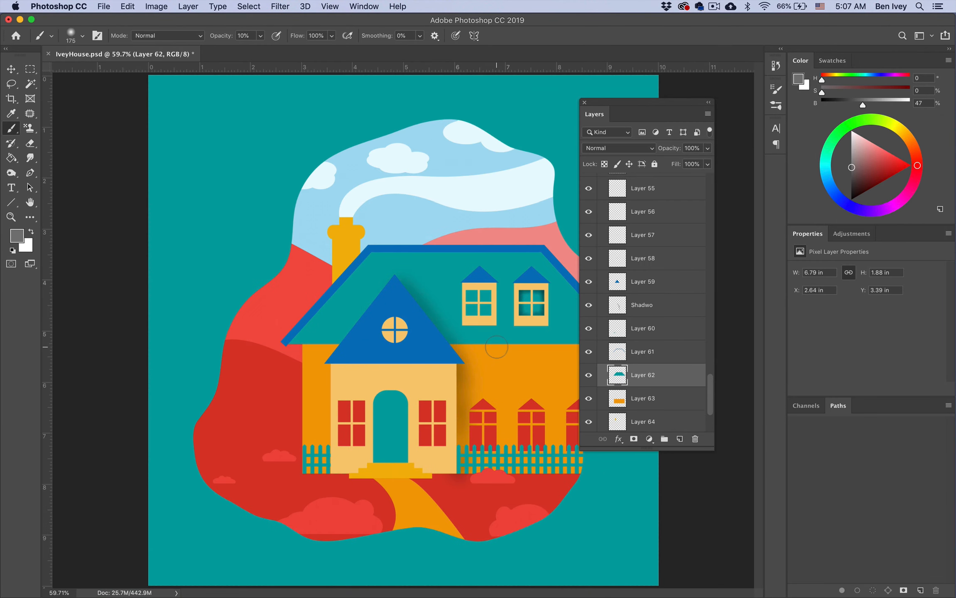
Lock transparent pixels on the left dormer's upper-right pane and shade its right edge in Multiply mode, reducing the brush to 50 px
scroll(497, 347, up, 3)
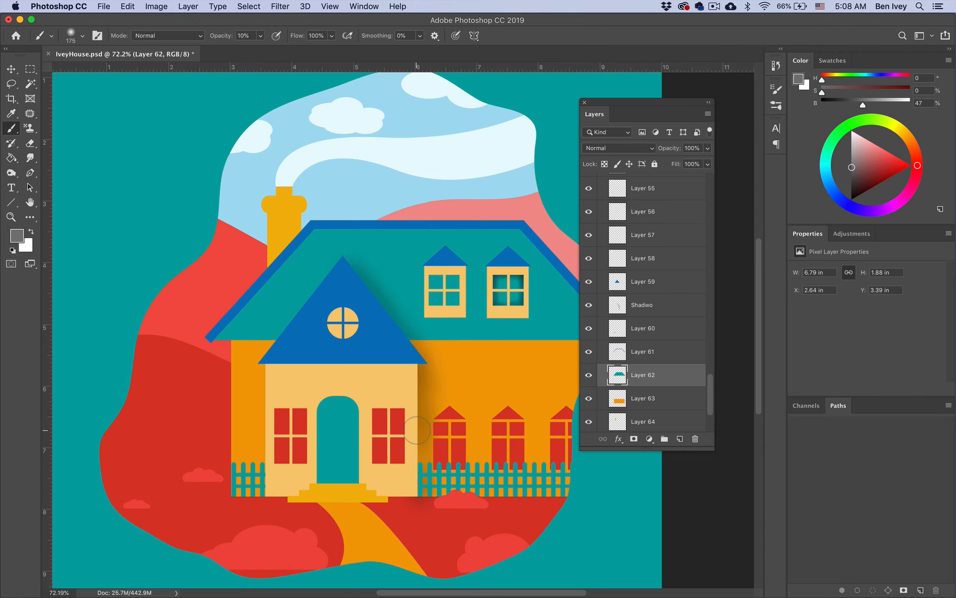
scroll(442, 395, up, 10)
key(v)
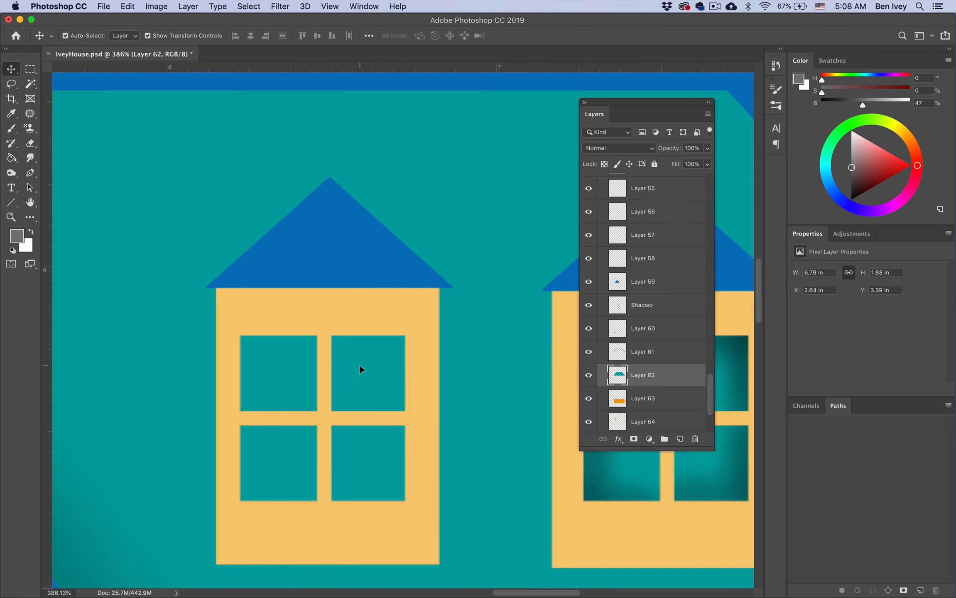
click(360, 366)
key(slash)
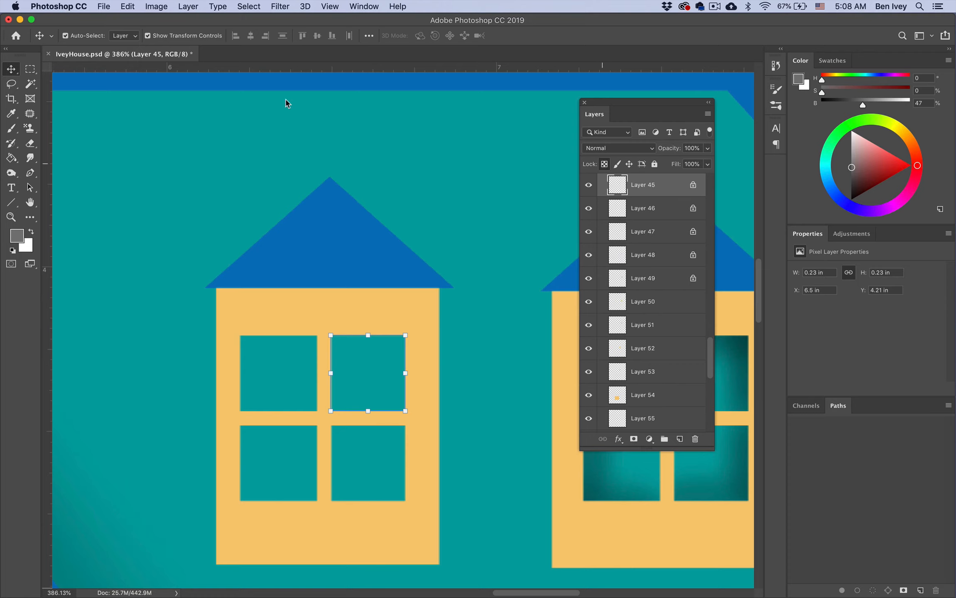
key(e)
click(11, 129)
mouse_move(406, 348)
mouse_down()
mouse_move(399, 331)
mouse_move(419, 341)
mouse_move(415, 398)
mouse_up()
key(bracketleft)
key(bracketleft)
key(bracketleft)
Lock transparent pixels on the left dormer's lower-right and lower-left panes and brush shading along their outer edges
super+click(389, 450)
key(slash)
drag(409, 477, 413, 514)
super+click(258, 473)
key(slash)
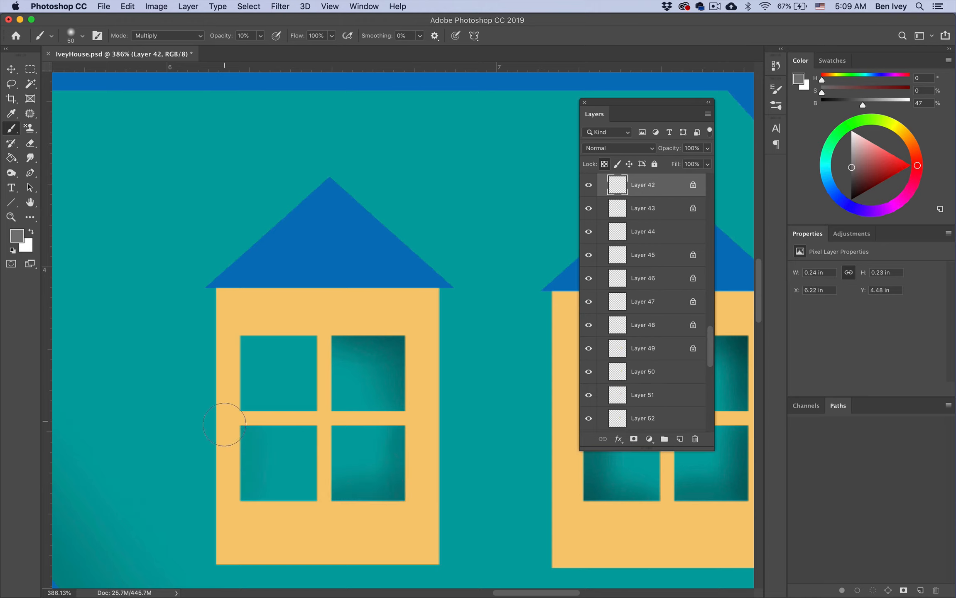
mouse_move(231, 415)
mouse_down()
mouse_move(231, 532)
mouse_move(303, 508)
mouse_up()
Lock transparent pixels on the left dormer's upper-left pane and brush shading along its top and left edges
super+click(307, 384)
key(slash)
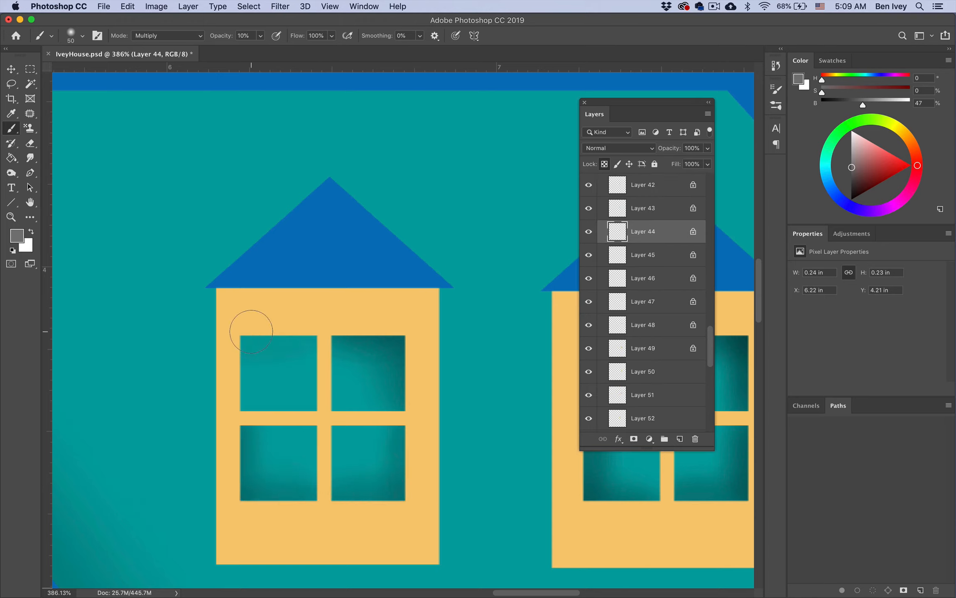
mouse_move(250, 324)
mouse_down()
mouse_move(216, 336)
mouse_move(234, 331)
mouse_move(226, 390)
mouse_up()
Lock transparent pixels on the left dormer's cream wall and brush a shadow beneath its roof, raising the brush opacity to 70%
super+click(385, 318)
key(slash)
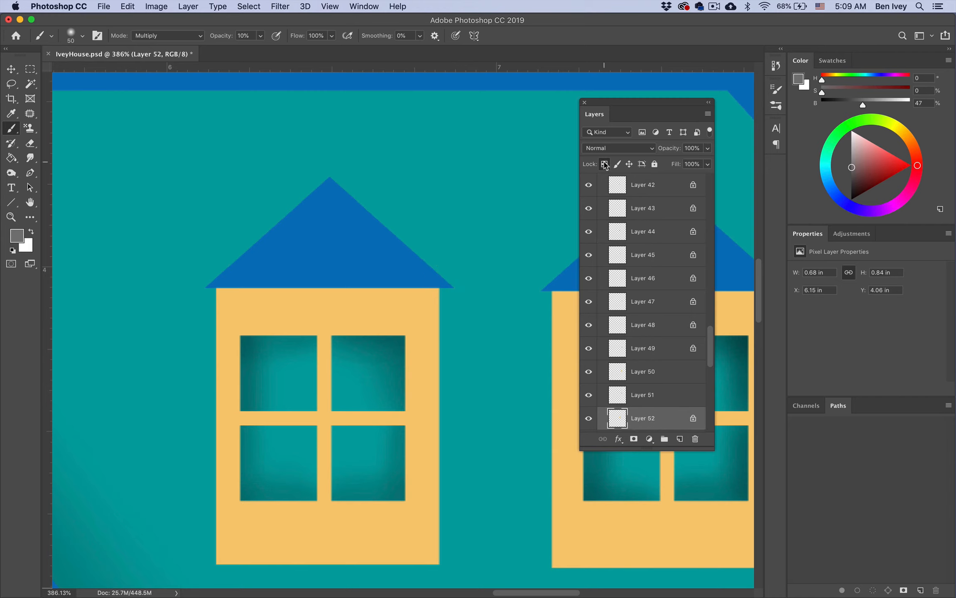
mouse_move(223, 283)
mouse_down()
mouse_move(369, 272)
mouse_move(258, 282)
mouse_move(444, 283)
mouse_move(444, 275)
mouse_move(287, 275)
mouse_up()
key(7)
key(super+z)
Lock transparent pixels on the right dormer's cream wall and brush a matching shadow beneath its roof
scroll(446, 261, right, 5)
scroll(446, 261, right, 5)
super+click(423, 317)
click(604, 164)
scroll(493, 279, right, 3)
drag(287, 275, 522, 275)
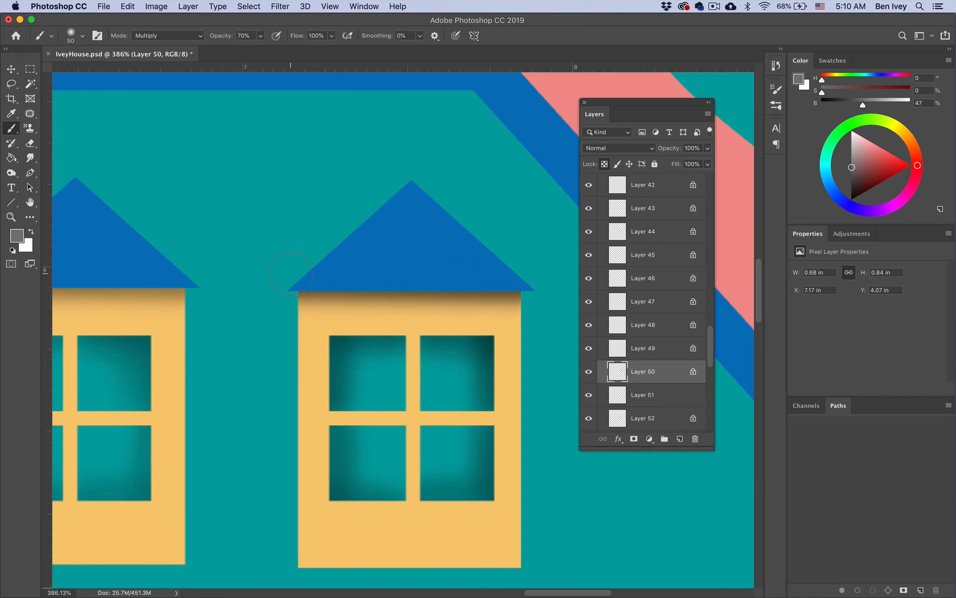
key(super+z)
Lock transparent pixels on both dormers' blue roofs and shade their right sides with a 175 px brush at 30% opacity
scroll(284, 274, left, 5)
super+click(282, 275)
click(604, 164)
key(super+minus)
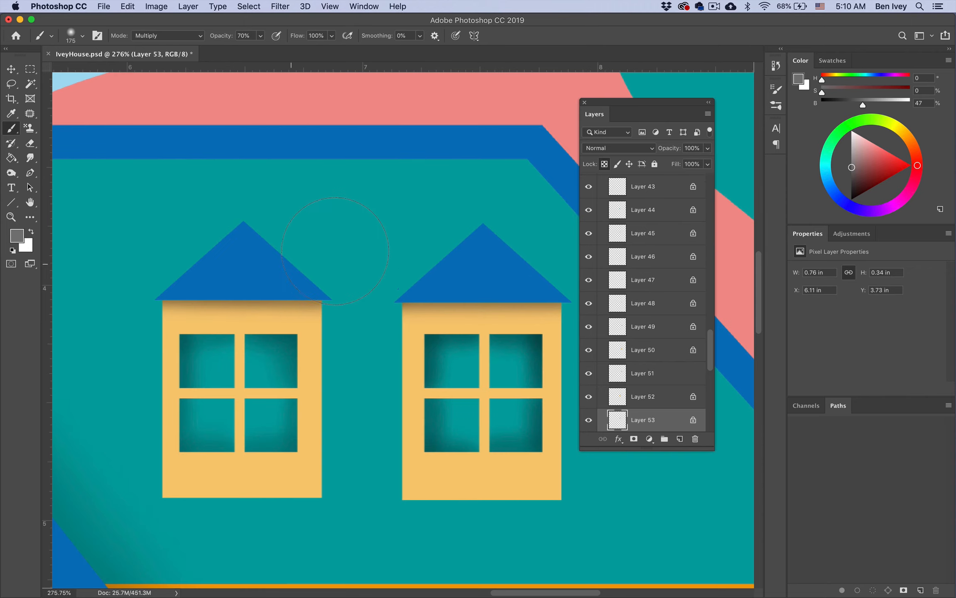
scroll(590, 402, down, 1)
click(589, 401)
key(super+z)
key(3)
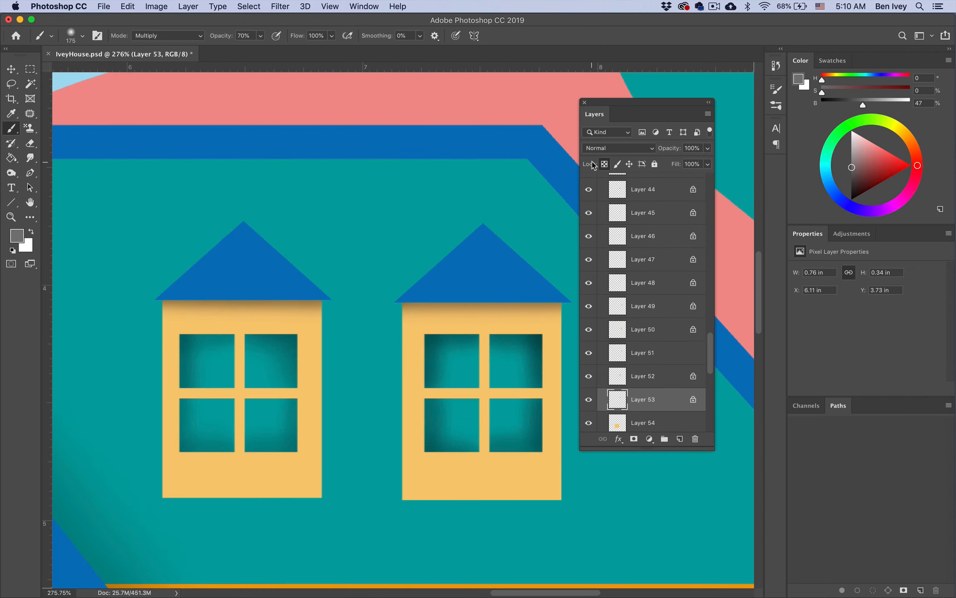
super+click(502, 278)
scroll(478, 220, right, 2)
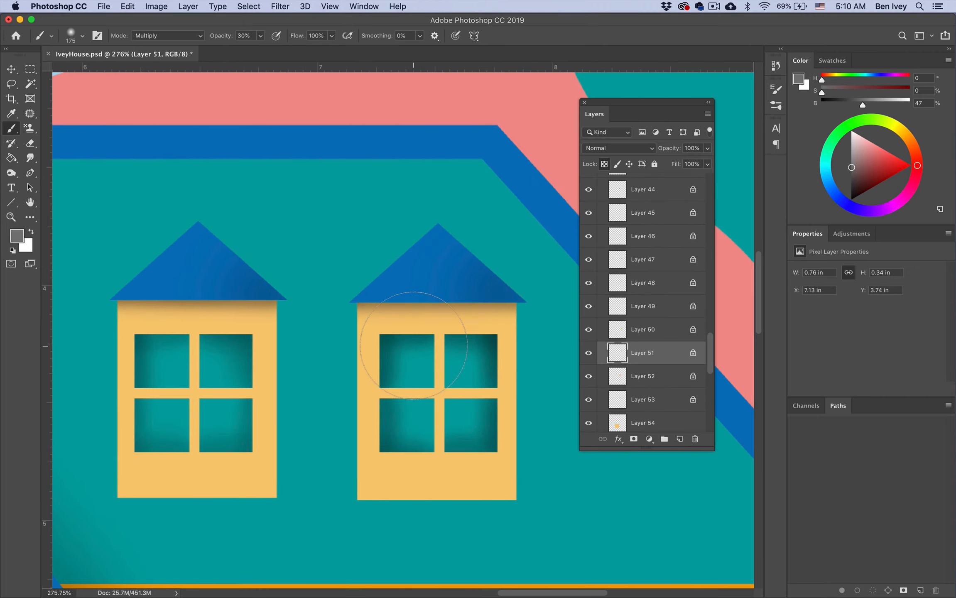
Lock transparent pixels on the large blue gable and shade its right side with a 1000 px brush
scroll(459, 331, down, 5)
super+click(386, 363)
key(bracketright)
key(bracketright)
key(bracketright)
key(bracketright)
key(bracketright)
key(bracketright)
key(bracketright)
key(bracketright)
key(bracketright)
key(bracketright)
drag(412, 391, 345, 249)
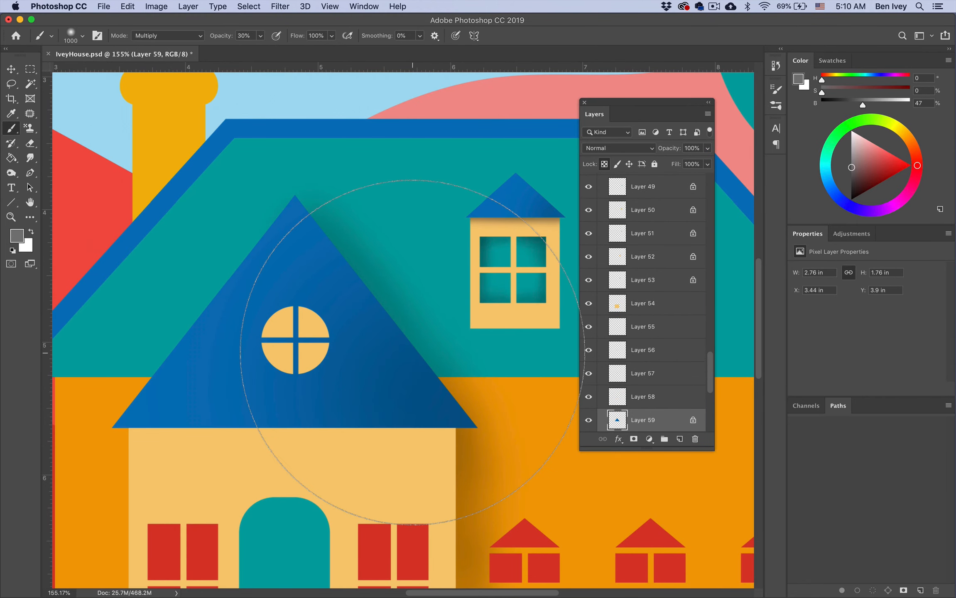
Select the upper-right pane of the round gable window and lock its transparent pixels
super+click(317, 335)
scroll(317, 334, up, 5)
key(bracketleft)
key(bracketleft)
key(bracketleft)
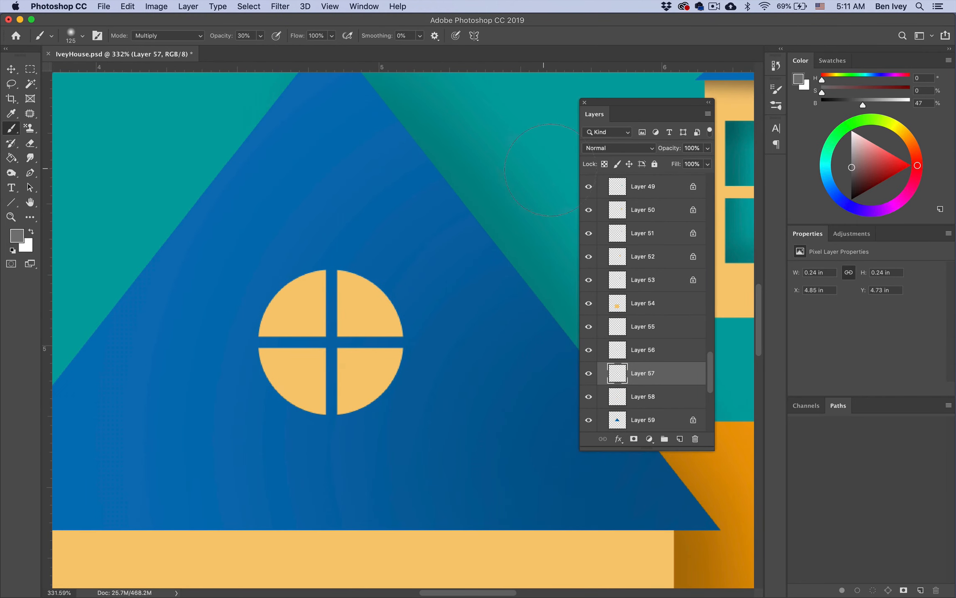
key(slash)
mouse_move(380, 325)
mouse_down()
mouse_move(401, 337)
mouse_move(401, 260)
mouse_up()
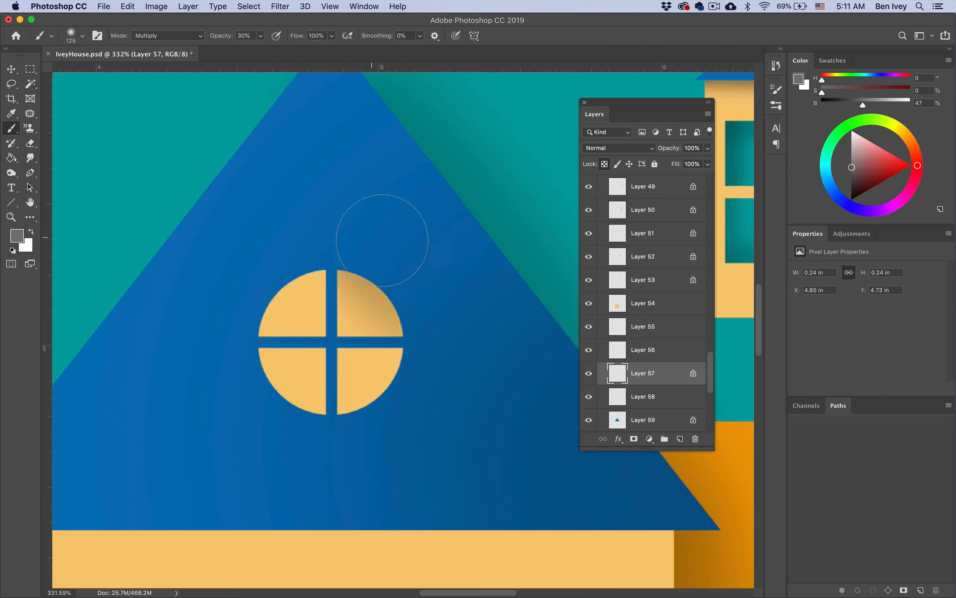
key(super+z)
key(super+z)
Shade the curved outer edge of the round window's upper-right pane with a 45 px brush
super+click(366, 317)
key(bracketleft)
key(bracketleft)
key(bracketleft)
key(bracketleft)
key(bracketleft)
key(bracketleft)
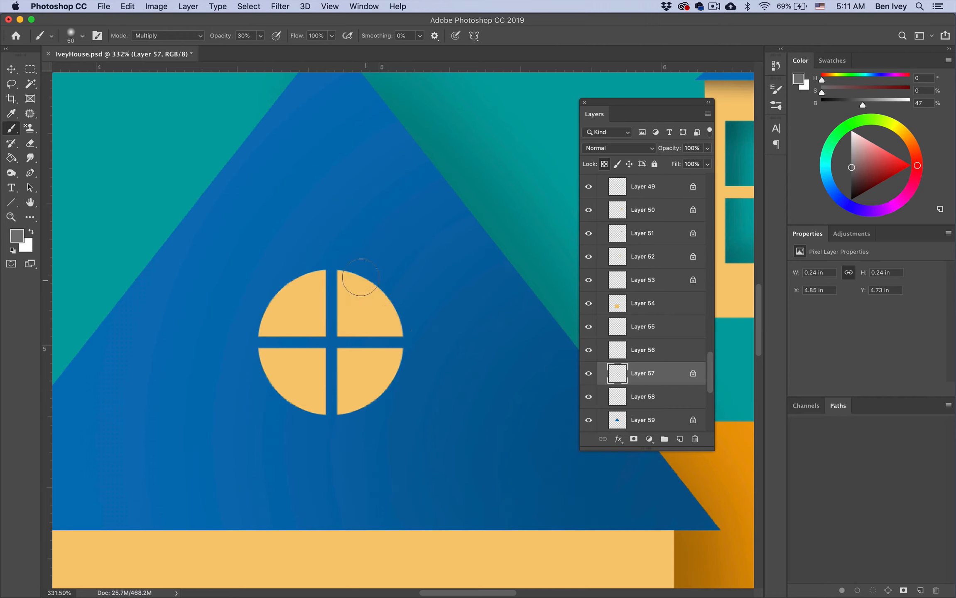
key(bracketleft)
mouse_move(360, 277)
mouse_down()
mouse_move(405, 314)
mouse_move(356, 289)
mouse_move(411, 355)
mouse_move(397, 379)
mouse_up()
Lock transparent pixels on the round window's other three panes and shade their curved outer edges
super+click(399, 353)
key(slash)
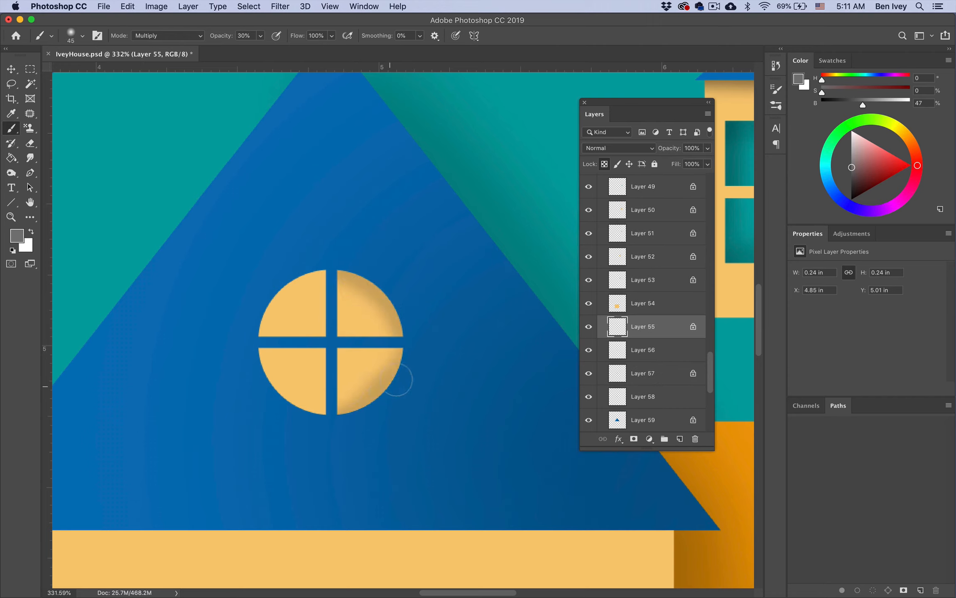
super+click(298, 388)
key(slash)
mouse_move(268, 349)
mouse_down()
mouse_move(257, 377)
mouse_move(227, 355)
mouse_move(254, 385)
mouse_up()
super+click(341, 338)
key(slash)
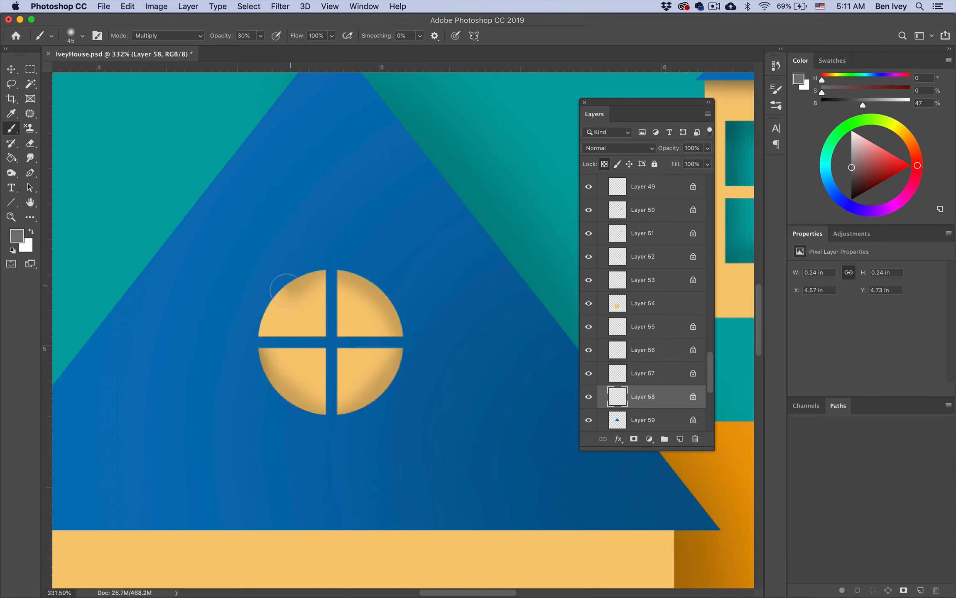
Lock transparent pixels on the teal main roof and the orange wall, shading the roof's right end and the wall's left side with an enlarged brush
scroll(421, 233, down, 5)
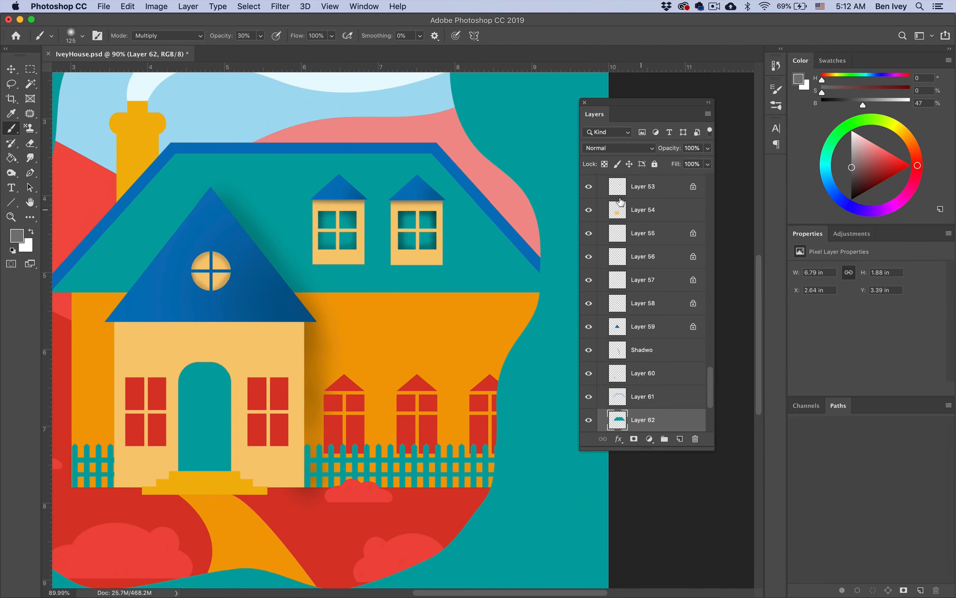
key(slash)
key(bracketright)
key(bracketright)
key(bracketright)
key(bracketright)
key(bracketright)
key(bracketright)
key(bracketright)
key(bracketright)
key(bracketright)
key(bracketright)
key(bracketright)
key(bracketright)
key(bracketright)
key(bracketright)
key(bracketright)
key(bracketright)
click(469, 320)
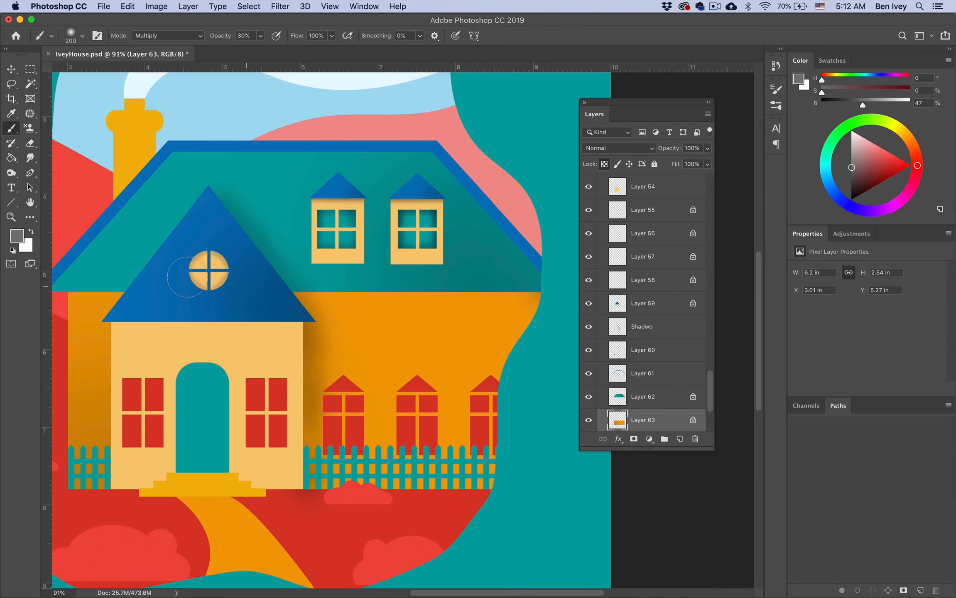
shift+click(62, 283)
key(super+z)
key(super+z)
Brush a straight shadow across the orange wall just beneath the main roof with a 200 px brush
click(551, 281)
shift+click(67, 274)
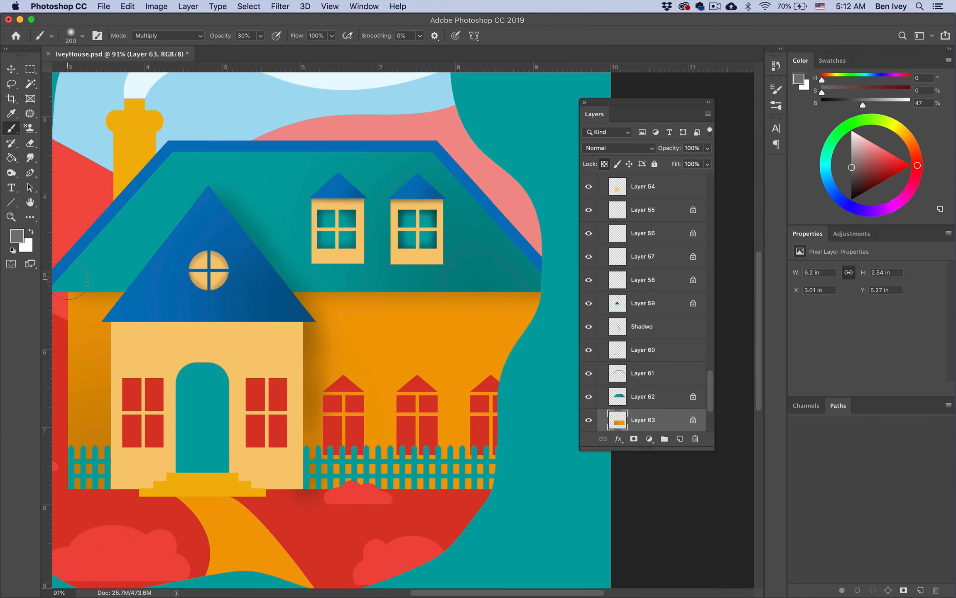
shift+click(550, 280)
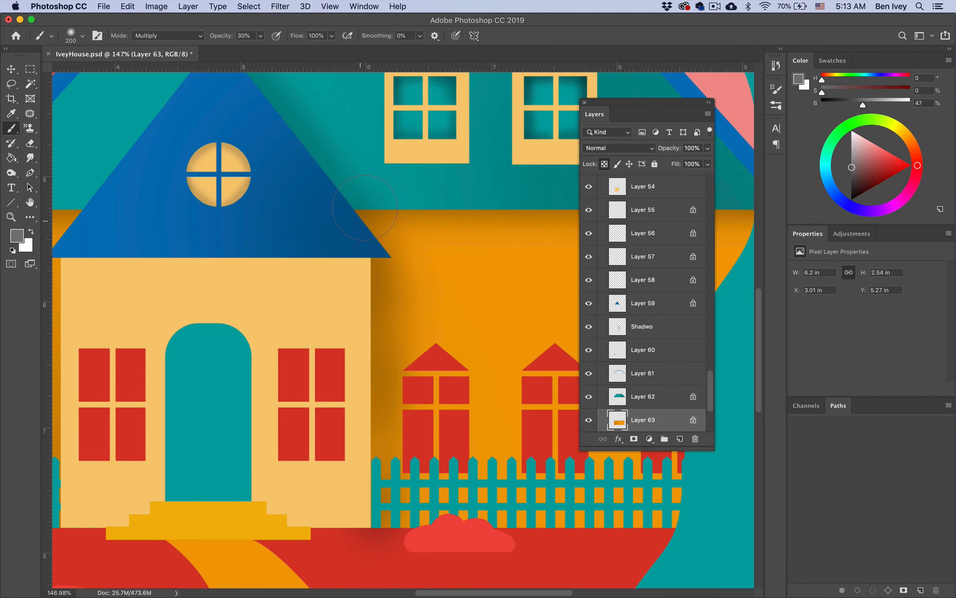
Lock transparent pixels on the cream front wall and brush a straight shadow beneath the blue gable with a 175 px brush
click(623, 186)
click(604, 164)
scroll(469, 235, left, 5)
click(470, 234)
shift+click(116, 232)
shift+click(470, 233)
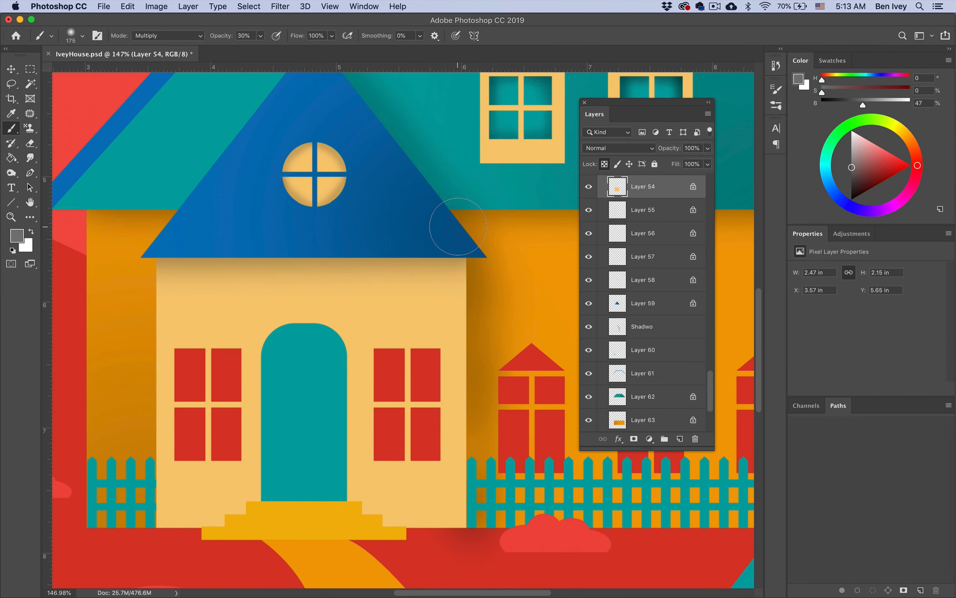
shift+click(154, 261)
shift+click(466, 251)
Shade the teal main roof along the inner edge of its blue trim with straight strokes of a 45 px brush
scroll(170, 274, down, 2)
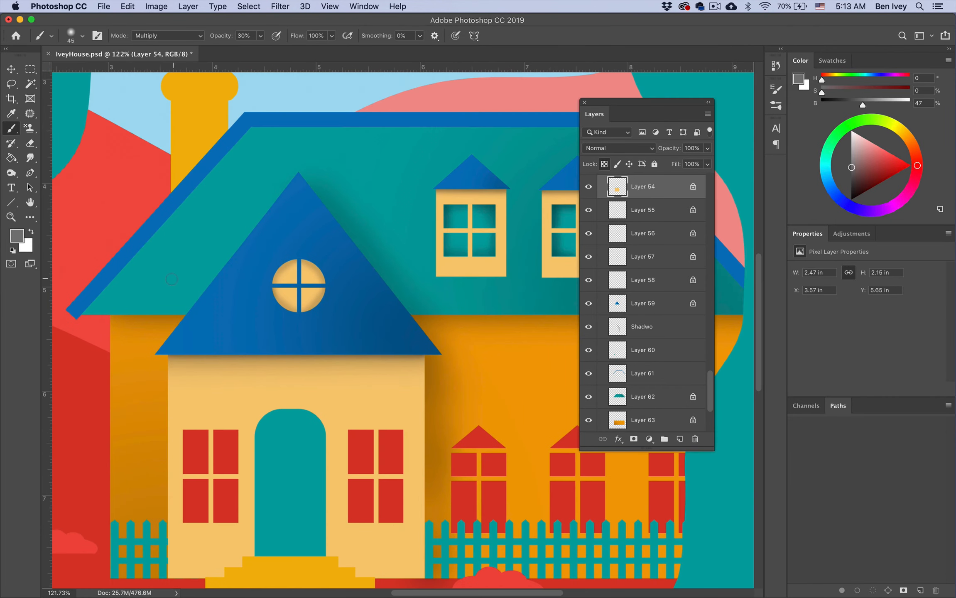
super+click(442, 340)
key(super+0)
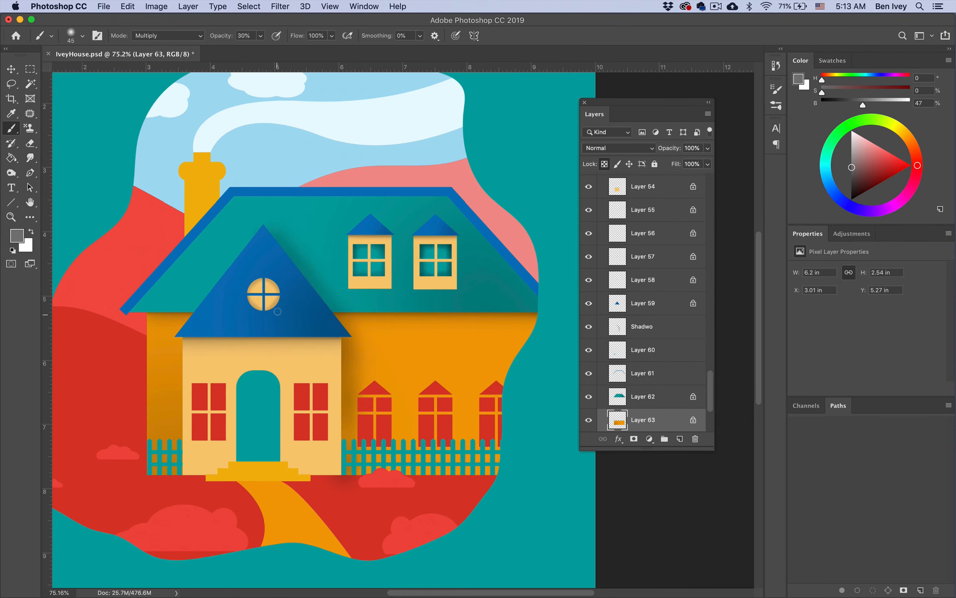
scroll(285, 283, up, 5)
scroll(285, 282, left, 5)
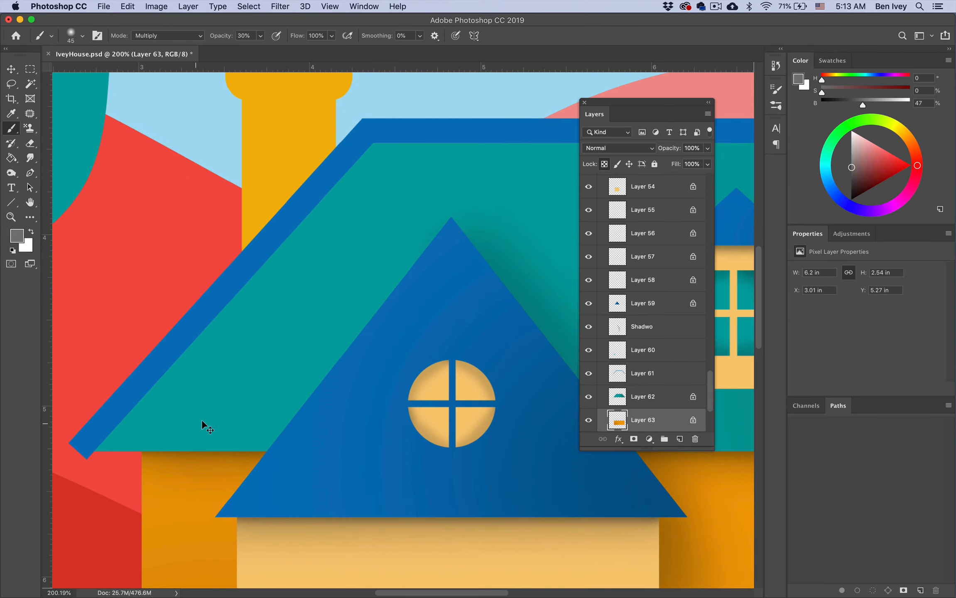
super+click(206, 426)
click(90, 448)
shift+click(371, 136)
scroll(371, 136, right, 3)
scroll(371, 137, right, 5)
scroll(428, 400, down, 5)
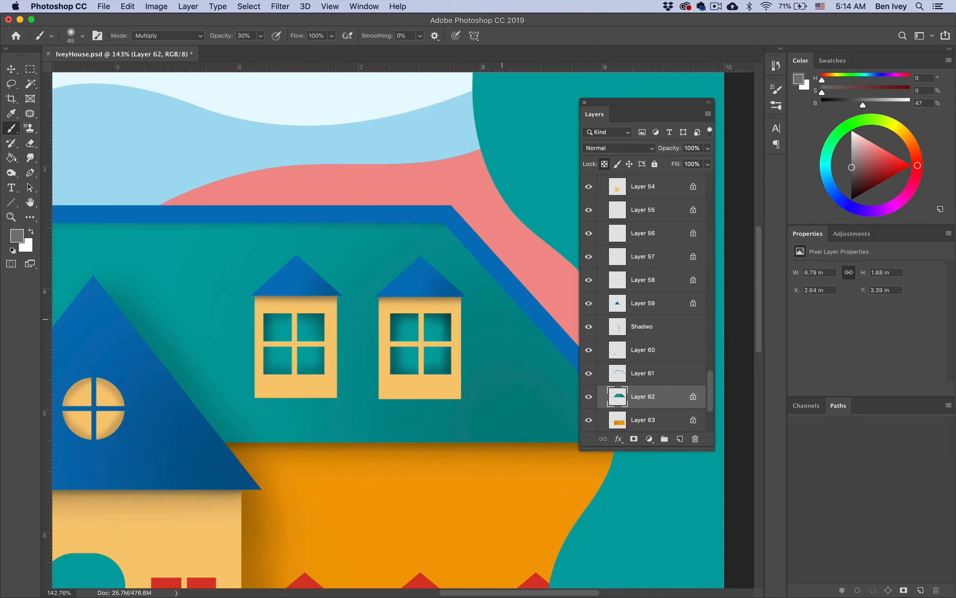
scroll(428, 400, left, 3)
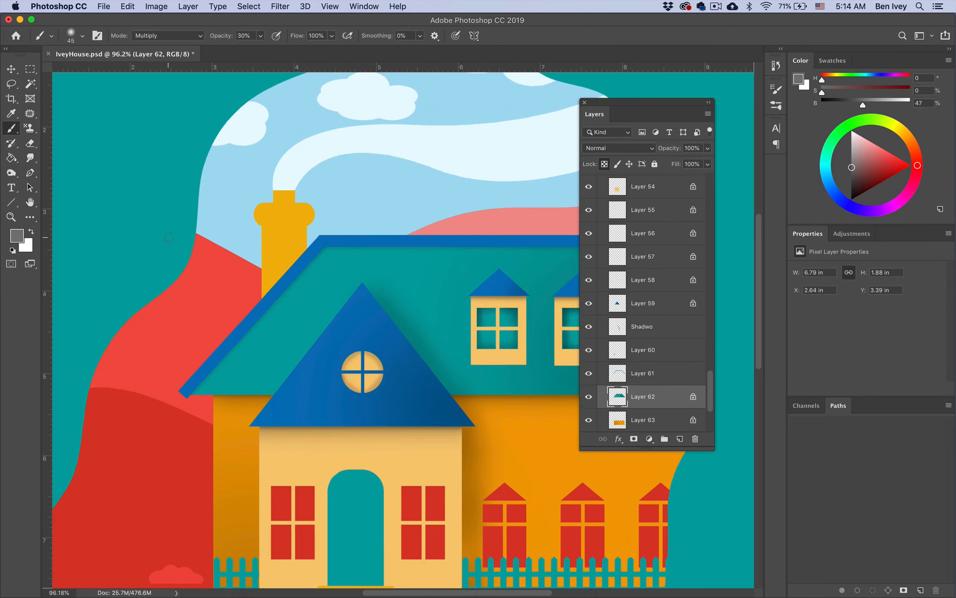
Lock transparent pixels on the chimney and shade its base along the sloping roofline
scroll(333, 378, up, 5)
key(shift+super+alt+n)
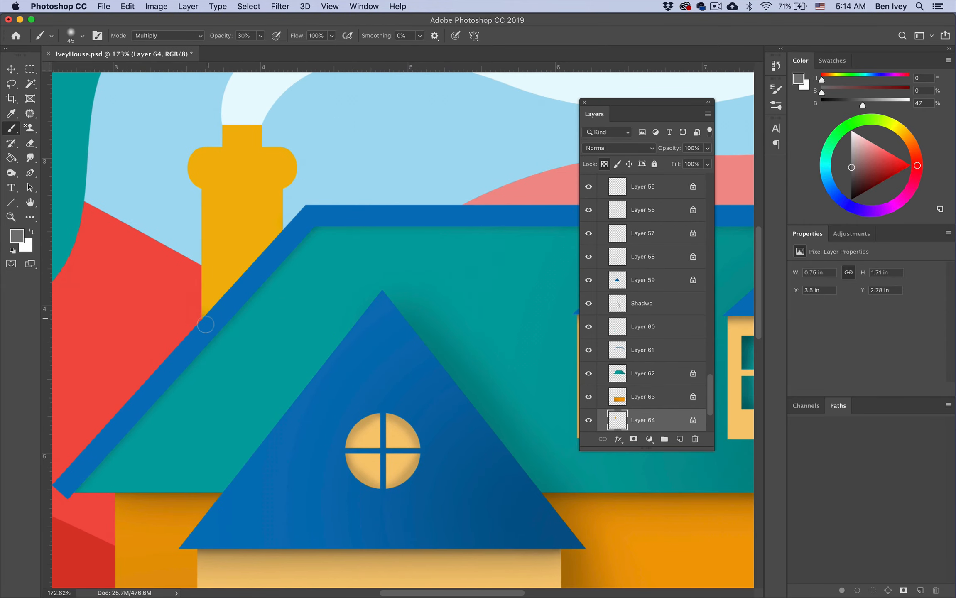
mouse_move(205, 324)
mouse_down()
mouse_move(283, 224)
mouse_move(272, 237)
mouse_up()
Lock transparent pixels on the left front window's four red panes and shade their top edges, plus the right-hand panes' right edges
scroll(309, 328, down, 5)
scroll(309, 328, up, 4)
scroll(309, 328, up, 5)
super+click(378, 216)
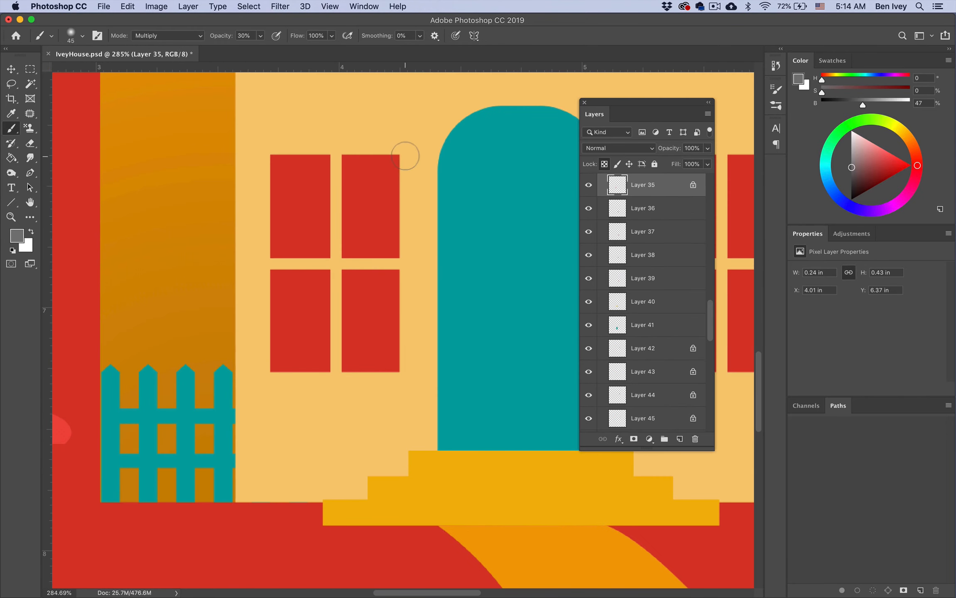
drag(338, 148, 402, 148)
super+click(388, 325)
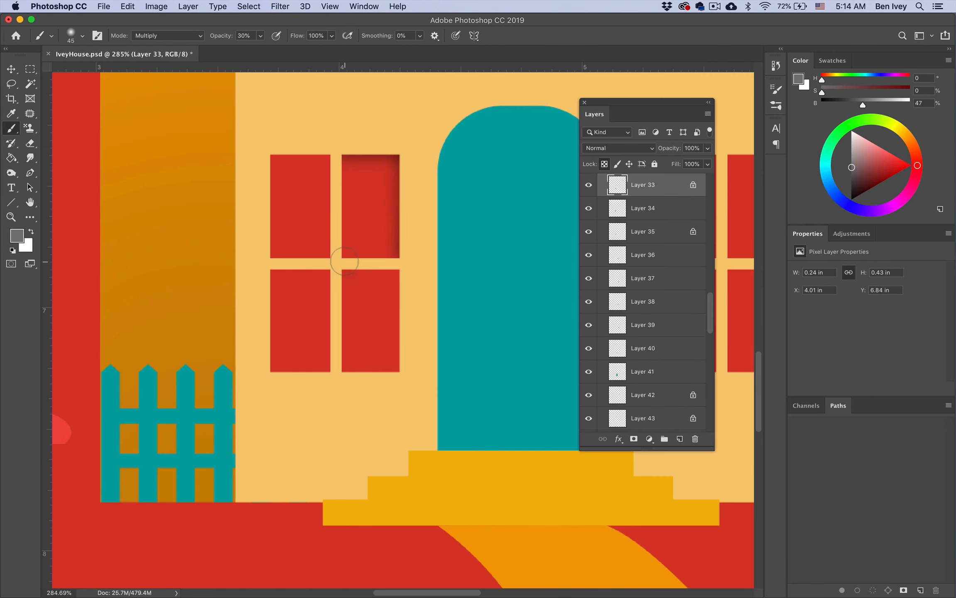
drag(403, 285, 402, 365)
super+click(303, 196)
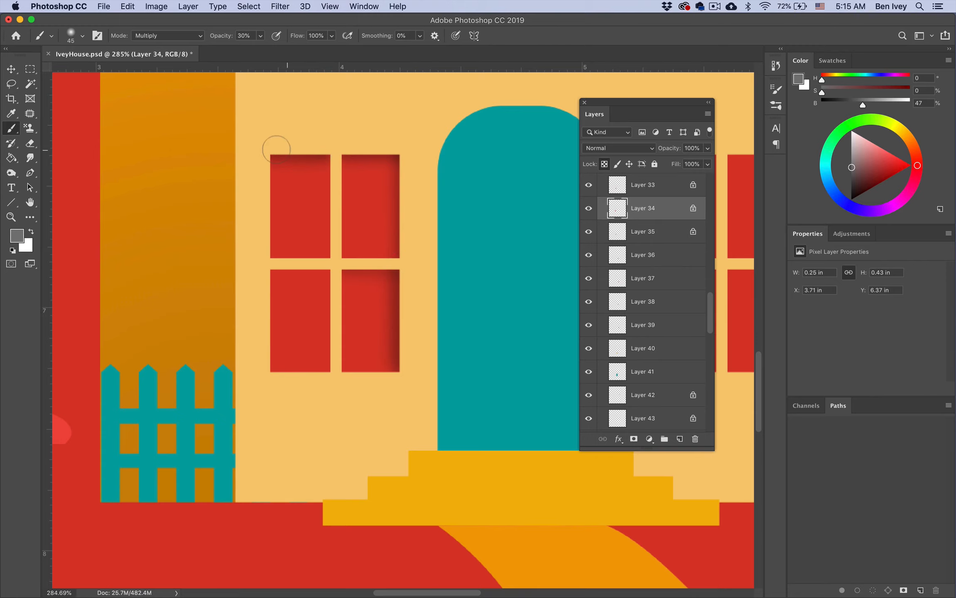
super+click(308, 318)
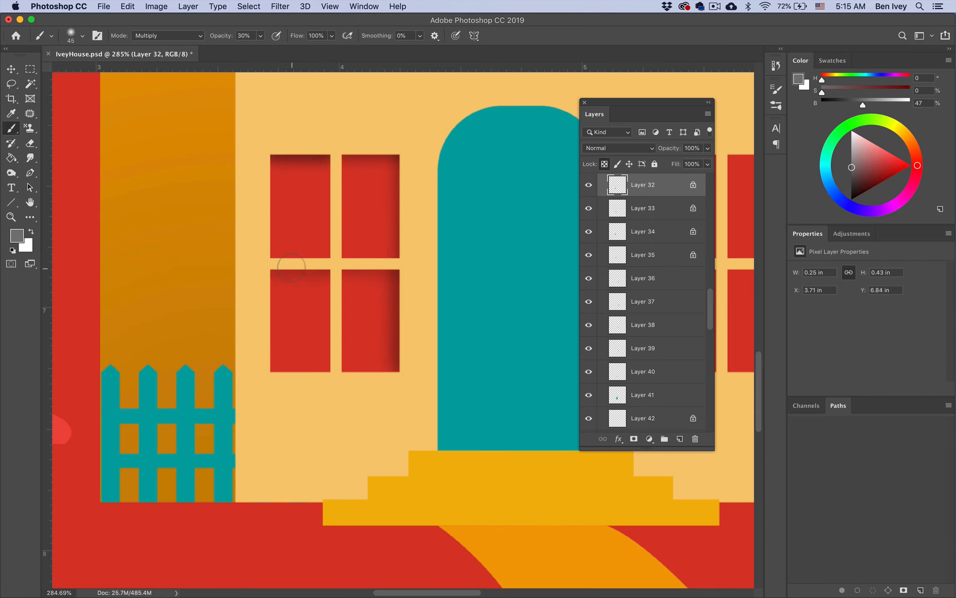
Lock transparent pixels on the right front window's red panes and shade their top and right edges to match the left window
scroll(518, 286, down, 5)
scroll(401, 328, up, 4)
super+click(405, 196)
click(604, 165)
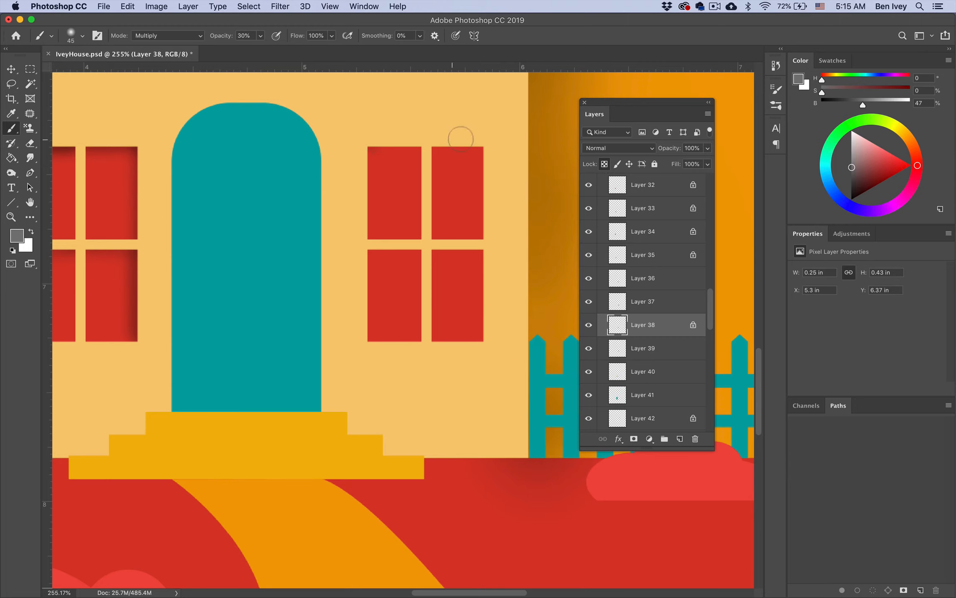
click(605, 165)
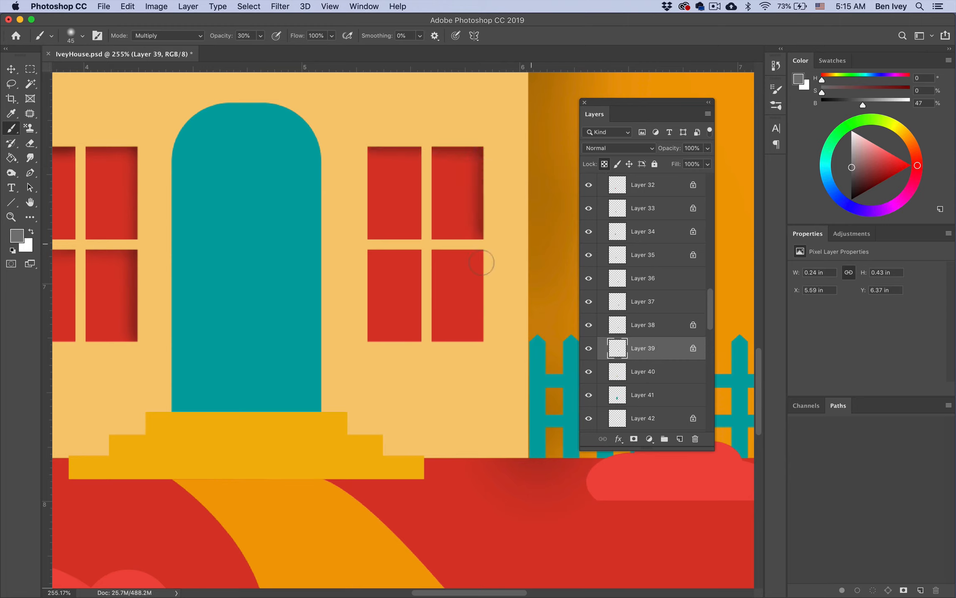
super+click(481, 263)
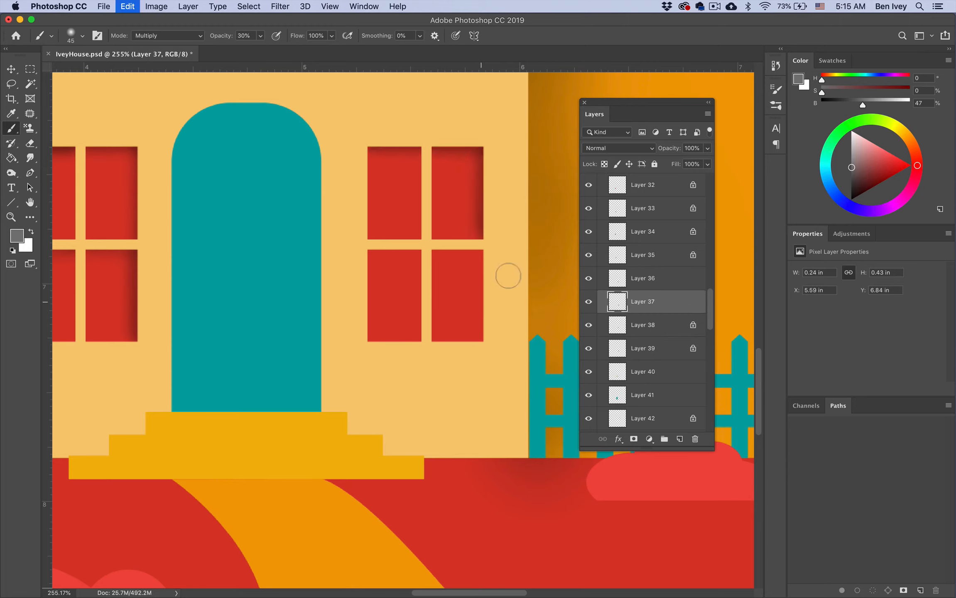
click(609, 271)
click(605, 166)
Lock transparent pixels on the teal front door and shade along its arched top and right edge
scroll(423, 247, down, 3)
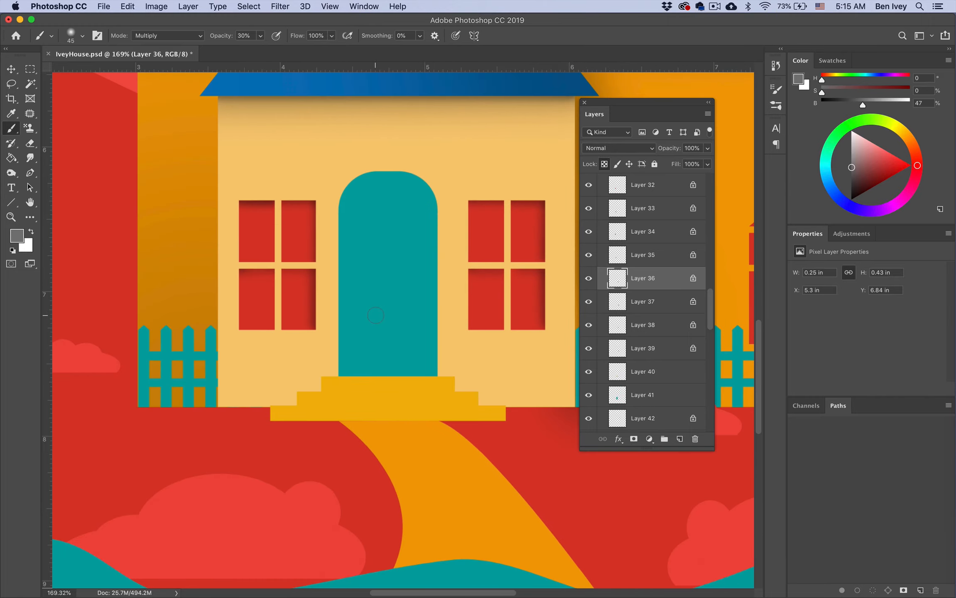
super+click(410, 240)
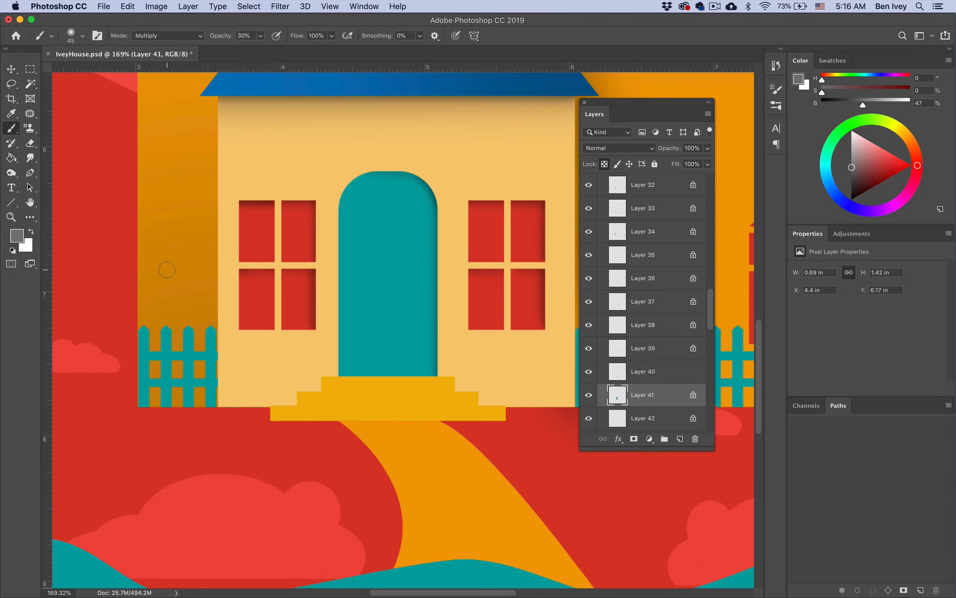
Paint a white doorknob near the door's left edge with a hard round brush in Normal mode at 100% opacity
click(165, 37)
click(143, 9)
key(x)
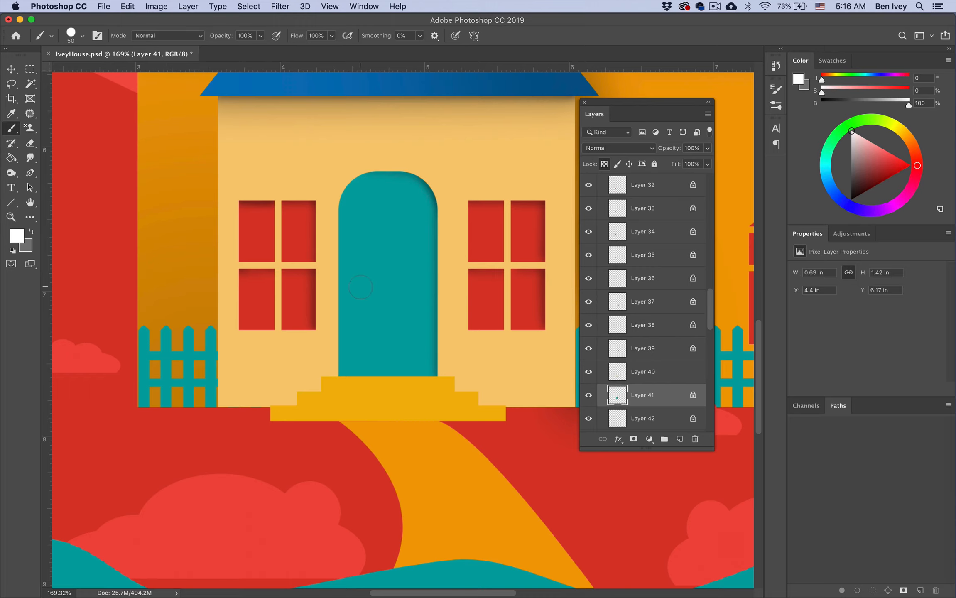
click(363, 284)
scroll(376, 307, up, 10)
Select the door's teal area with the Magic Wand and brush a soft grey Multiply shadow beside the knob at 35 px and 20% opacity
click(142, 35)
click(146, 86)
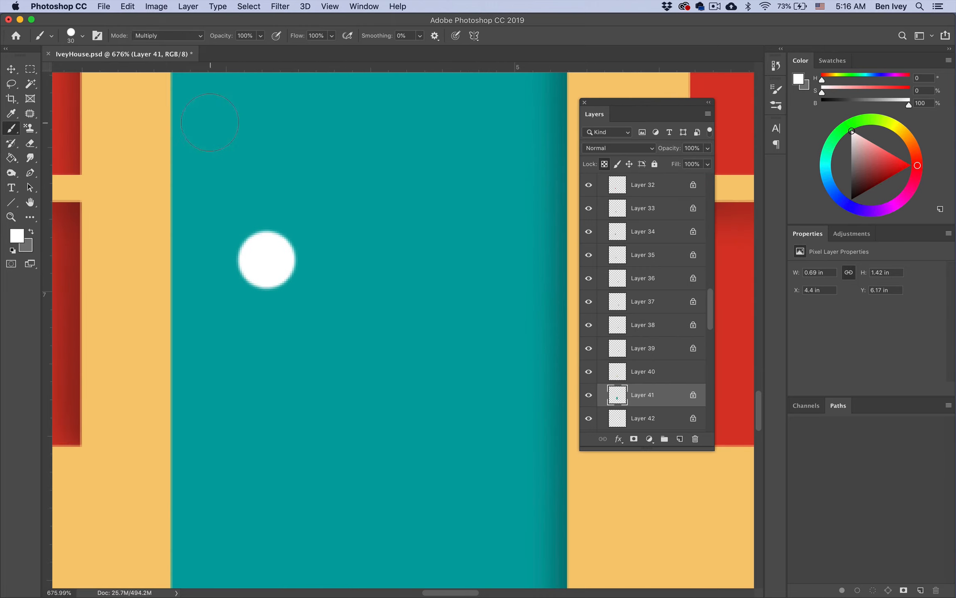
key(w)
click(263, 153)
key(b)
key(x)
key(shift+bracketleft)
key(shift+bracketleft)
key(shift+bracketleft)
key(shift+bracketleft)
key(2)
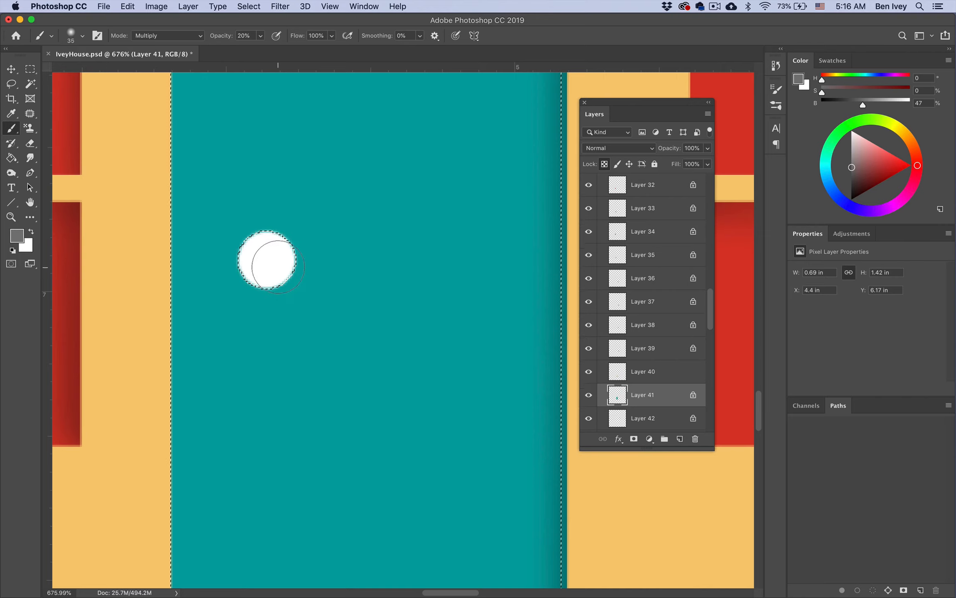
key(bracketright)
key(bracketright)
key(bracketright)
mouse_move(272, 266)
mouse_down()
mouse_move(277, 260)
mouse_move(274, 270)
mouse_up()
scroll(293, 316, down, 6)
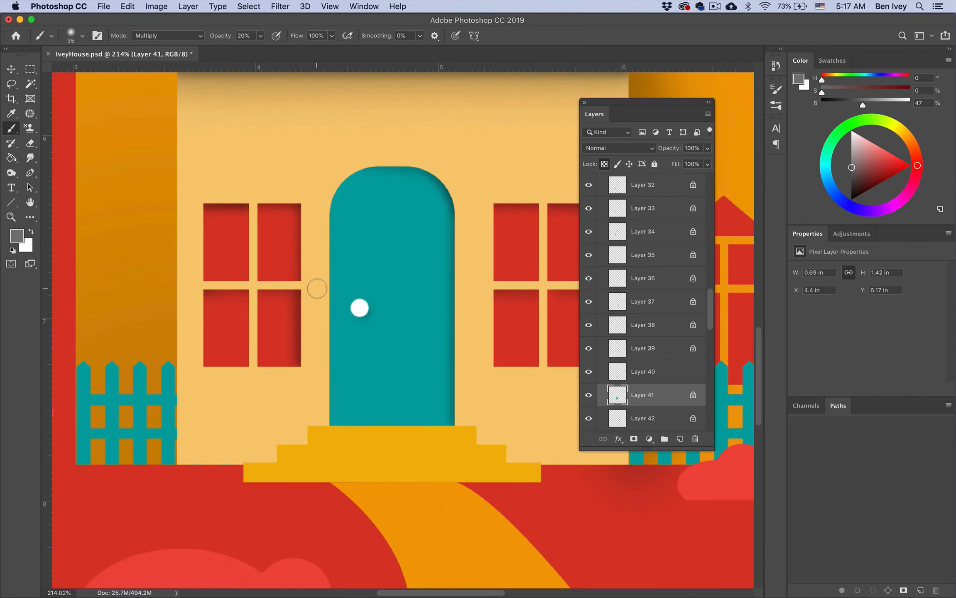
key(super+d)
Select the yellow porch steps with the Magic Wand and subtract a rectangular marquee over the lower steps to isolate the top one
key(bracketleft)
scroll(298, 386, up, 6)
scroll(266, 427, left, 2)
key(w)
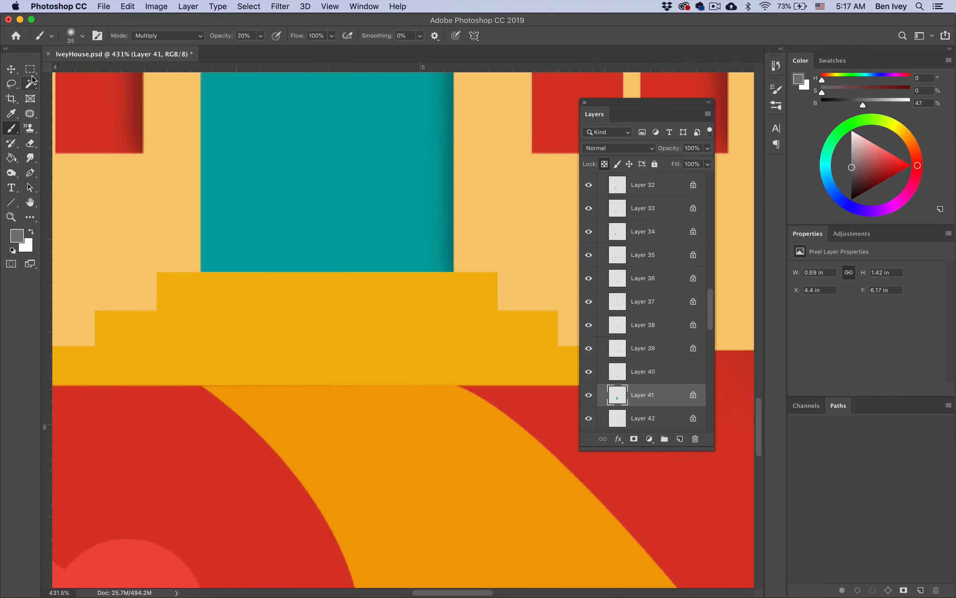
click(262, 374)
key(m)
mouse_move(82, 310)
mouse_down()
mouse_move(142, 367)
mouse_move(474, 374)
mouse_move(563, 389)
mouse_up()
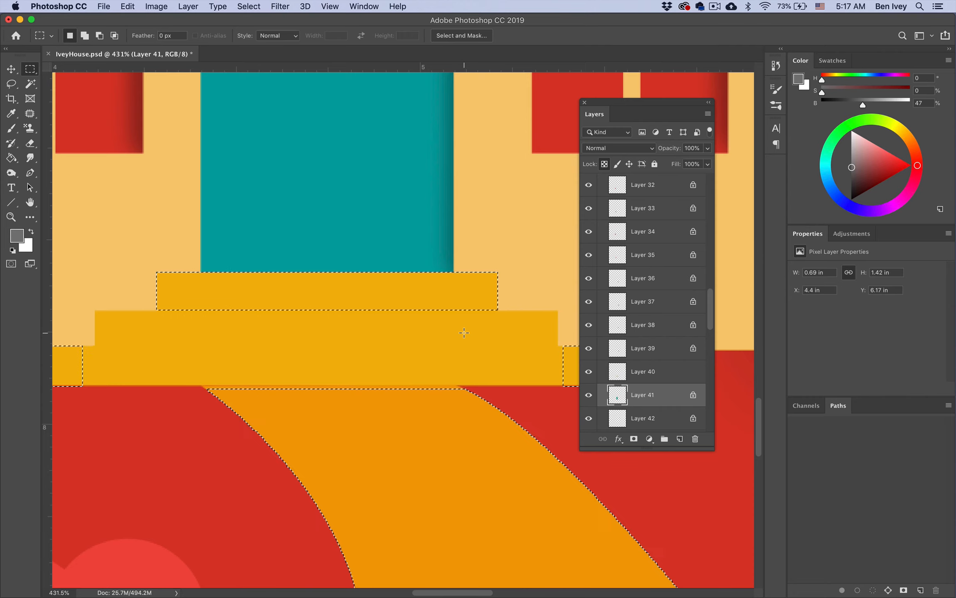
Lock transparent pixels on the porch steps' layer and shade the top step's right side with a 250 px brush
key(b)
key(bracketright)
key(bracketright)
key(bracketright)
key(bracketright)
key(bracketright)
key(bracketright)
super+click(449, 277)
drag(432, 374, 462, 475)
Select the middle porch step with a rectangular marquee and shade its right side with the 250 px brush
scroll(406, 363, down, 4)
key(m)
mouse_move(200, 318)
mouse_down()
mouse_move(251, 352)
mouse_move(535, 340)
mouse_up()
key(b)
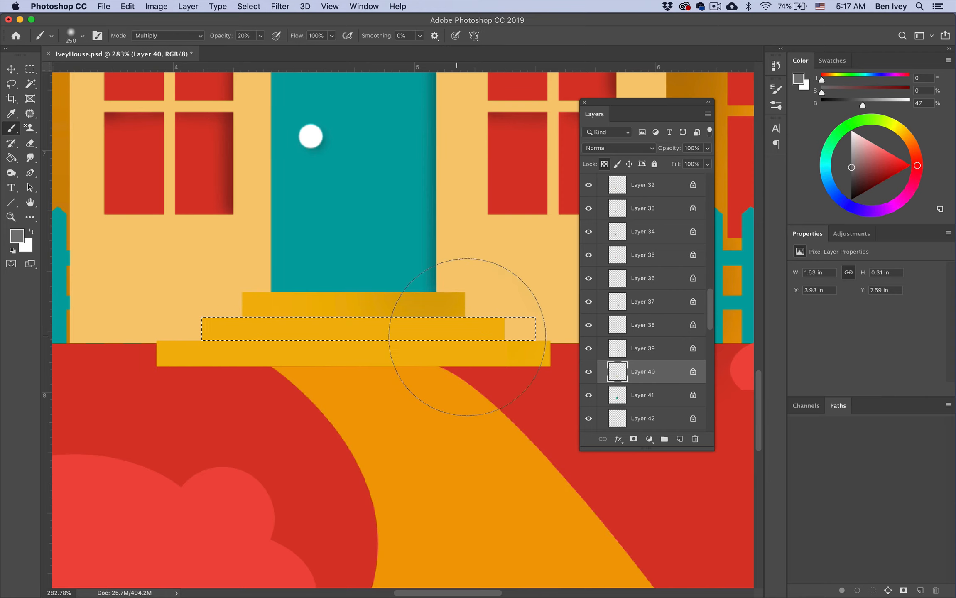
drag(463, 341, 451, 382)
Marquee the bottom porch step, shade its right side, enlarge the brush to 500 px and clear the selection
key(m)
mouse_move(170, 341)
mouse_down()
mouse_move(342, 390)
mouse_move(556, 371)
mouse_up()
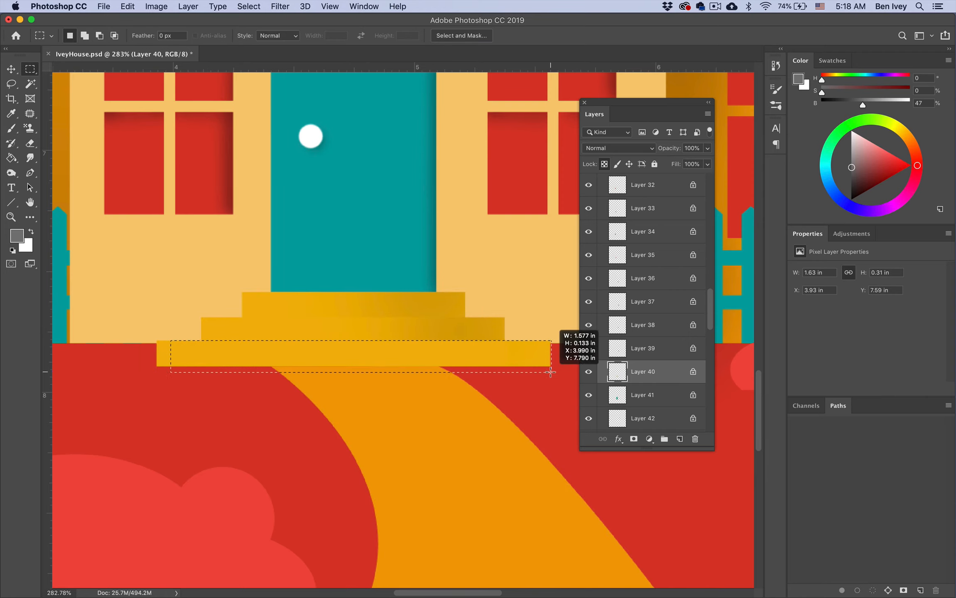
key(b)
mouse_move(501, 347)
mouse_down()
mouse_move(483, 351)
mouse_move(490, 362)
mouse_up()
key(super+z)
key(bracketright)
key(bracketright)
key(bracketright)
key(super+d)
scroll(441, 441, down, 10)
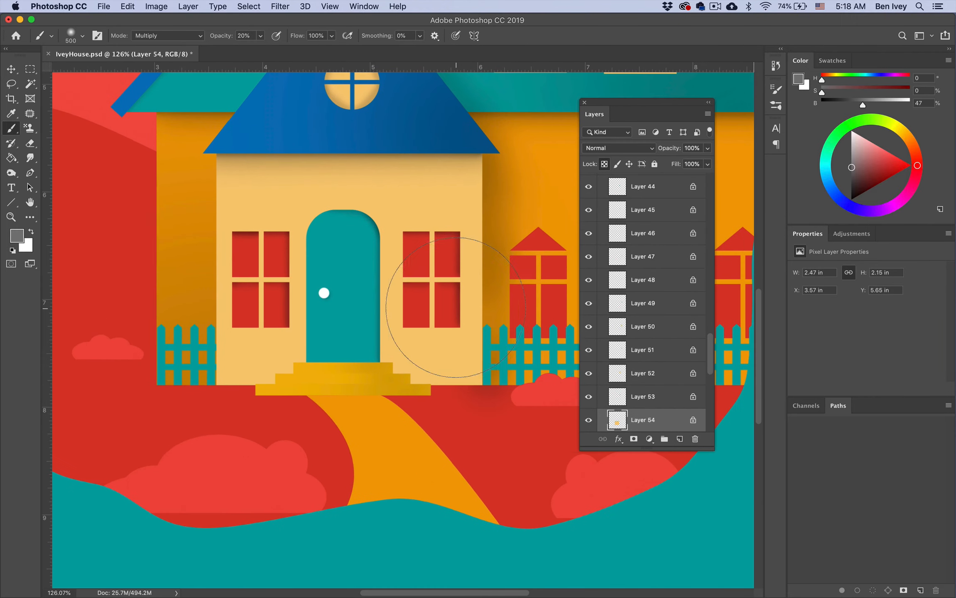
Shade the lower right of the porch's front wall with the soft brush, enlarging it to 1100 px
drag(416, 257, 440, 307)
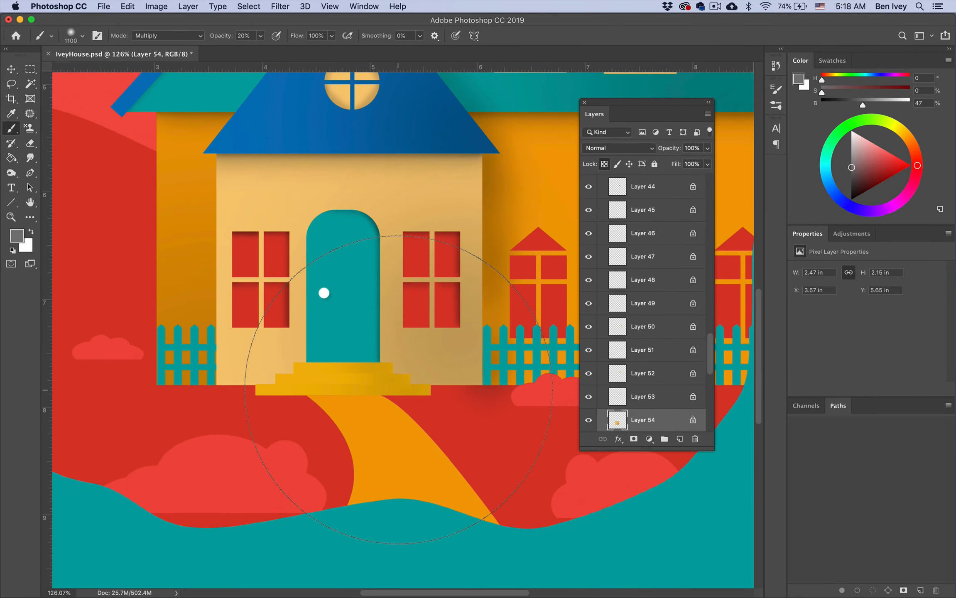
scroll(384, 369, down, 5)
Reduce the brush to 90 px, lock transparent pixels on both upper panes of the window nearest the porch, and shade their top edges
scroll(385, 370, up, 6)
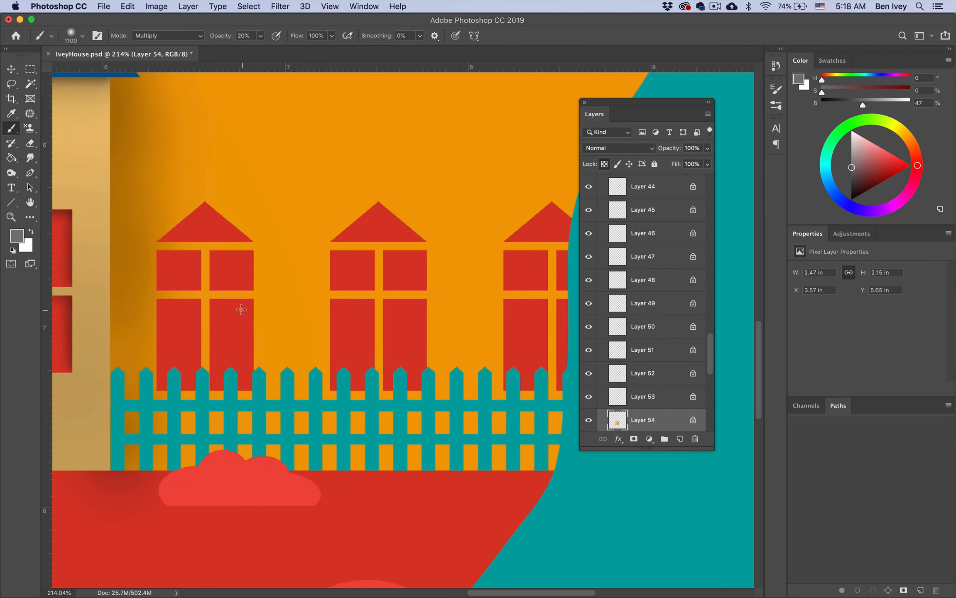
key(bracketleft)
key(bracketleft)
key(bracketleft)
key(bracketleft)
super+click(208, 239)
super+click(222, 266)
super+click(349, 275)
super+click(187, 271)
click(587, 190)
click(587, 190)
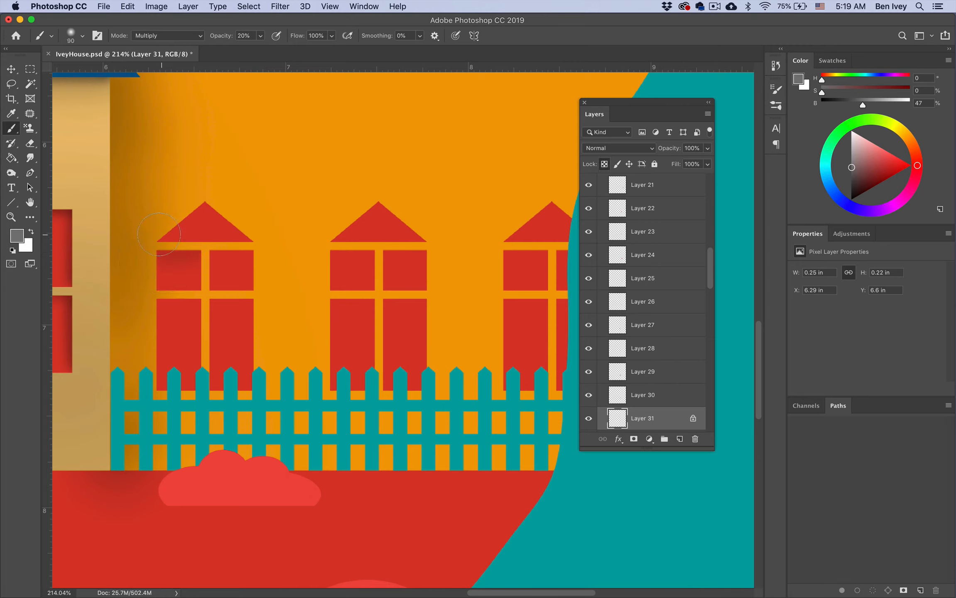
super+click(229, 264)
key(slash)
Lock transparent pixels on the second window's two upper panes and shade their top edges with the 90 px brush
super+click(351, 236)
key(slash)
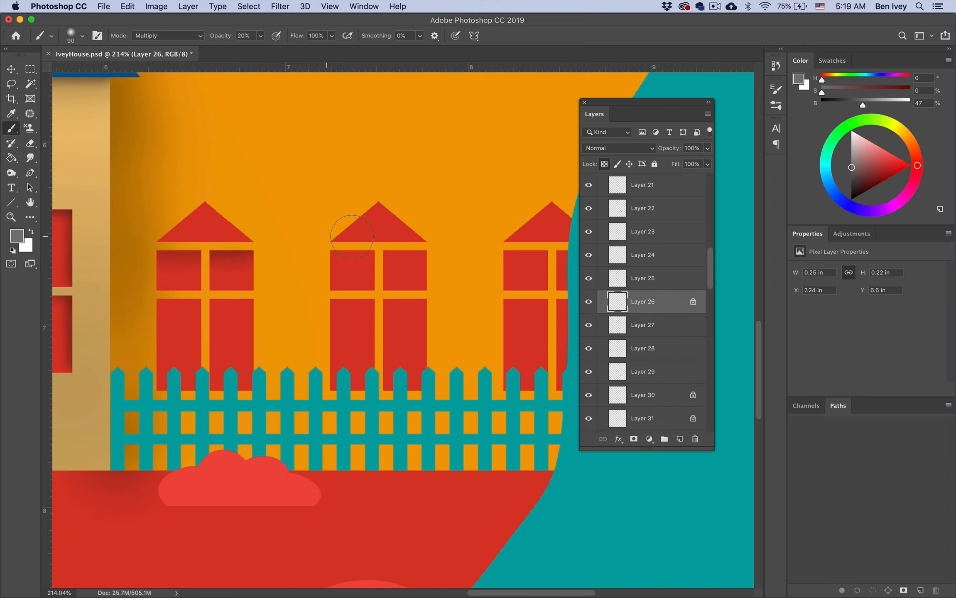
super+click(386, 240)
key(slash)
Lock transparent pixels on the third window's two upper panes and shade along their top edges
super+click(540, 269)
click(604, 164)
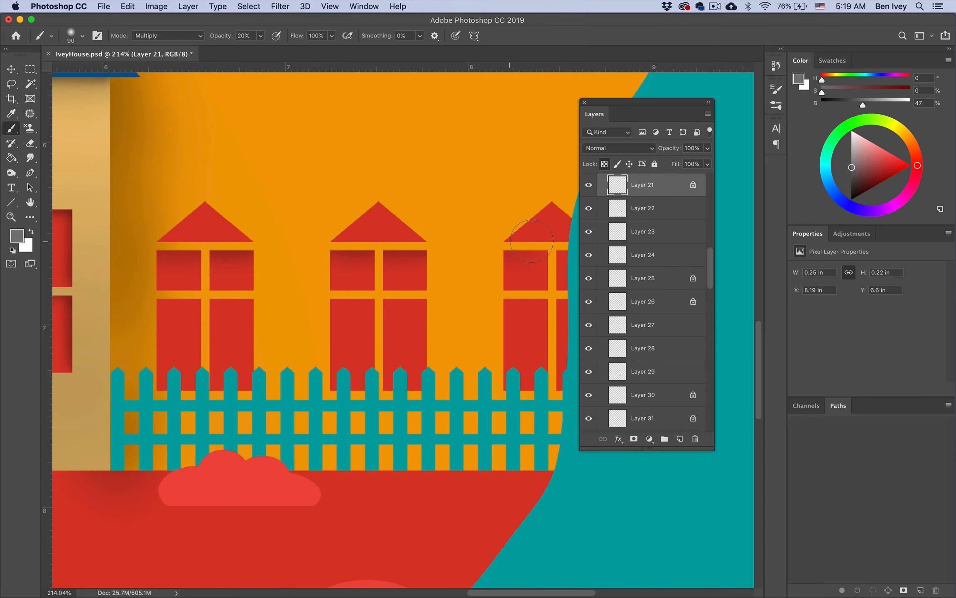
super+click(562, 268)
drag(509, 242, 579, 247)
click(605, 164)
Lock transparent pixels on the first window's two lower panes and shade their right sides
super+click(179, 325)
key(slash)
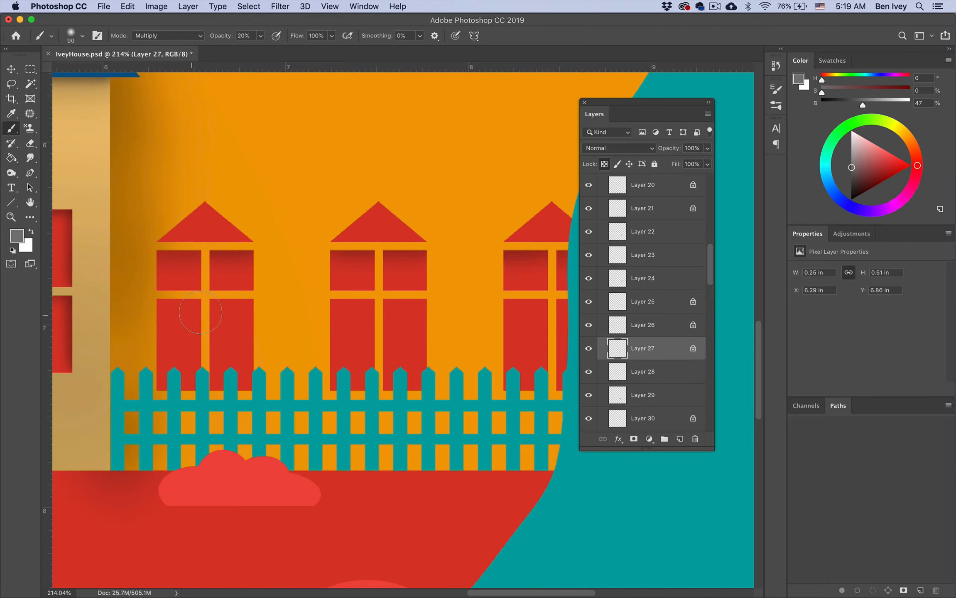
super+click(238, 336)
key(slash)
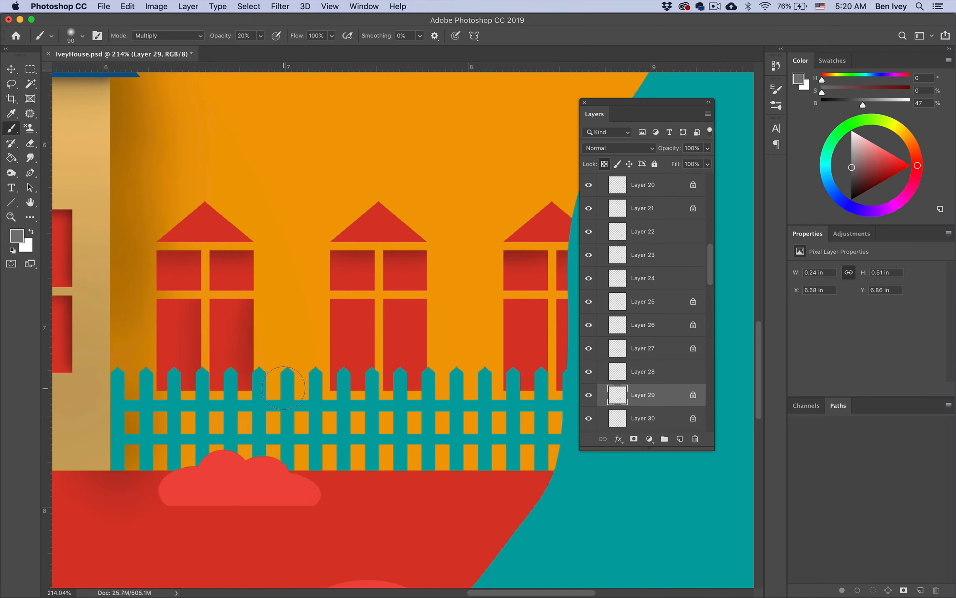
Lock and shade the right side of the second window's lower right pane, and reselect the first window's lower left pane layer
super+click(412, 325)
super+click(424, 323)
key(slash)
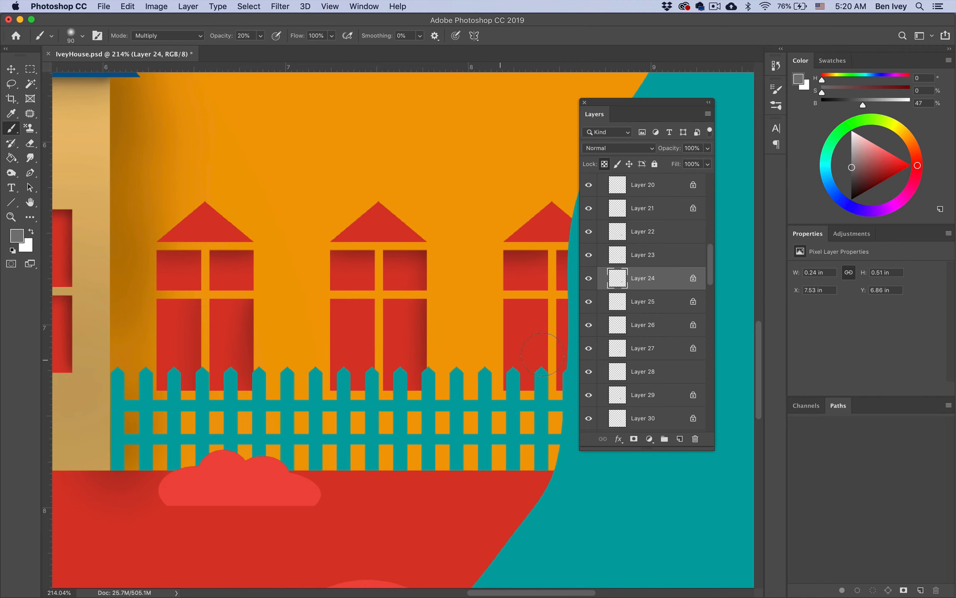
super+click(190, 324)
Lock transparent pixels on the triangular tops of the three windows and shade their right sides with the 90 px brush
scroll(432, 317, down, 5)
scroll(392, 327, up, 4)
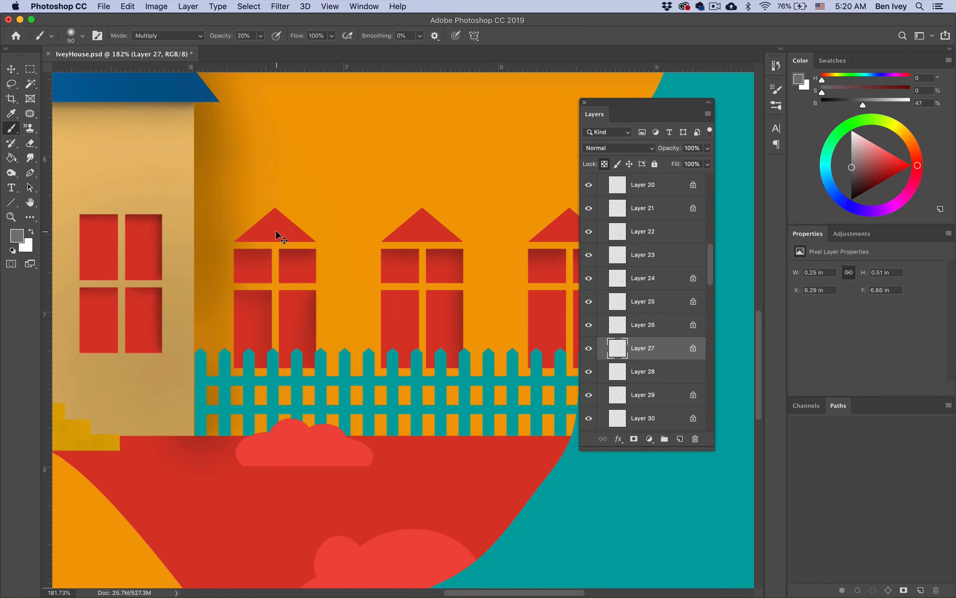
super+click(277, 228)
key(slash)
super+click(423, 218)
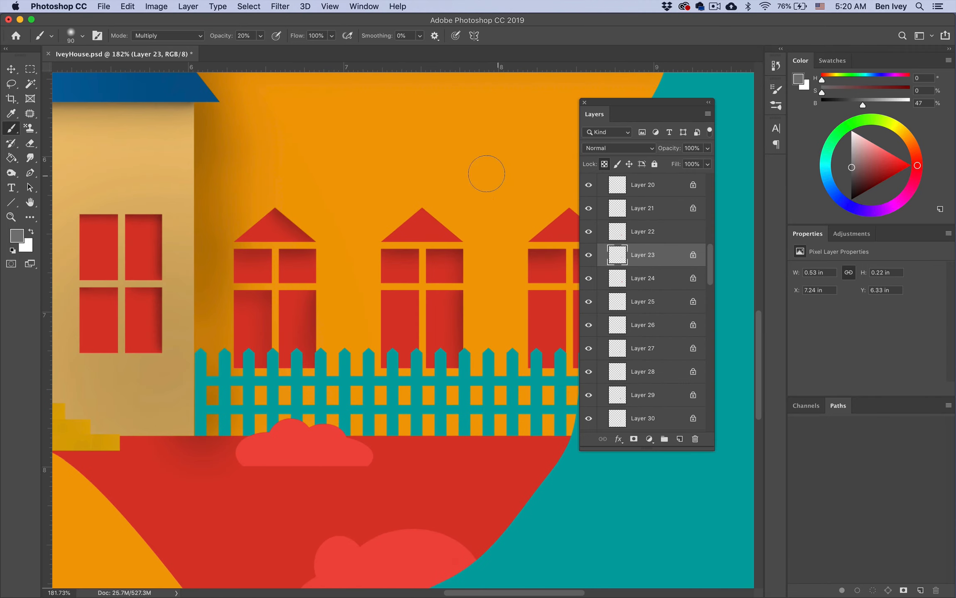
scroll(472, 223, right, 3)
super+click(474, 220)
key(slash)
drag(475, 196, 481, 202)
Identify which layers hold the fence sections by toggling the visibility of Layer 13 and Layer 15
scroll(411, 302, down, 5)
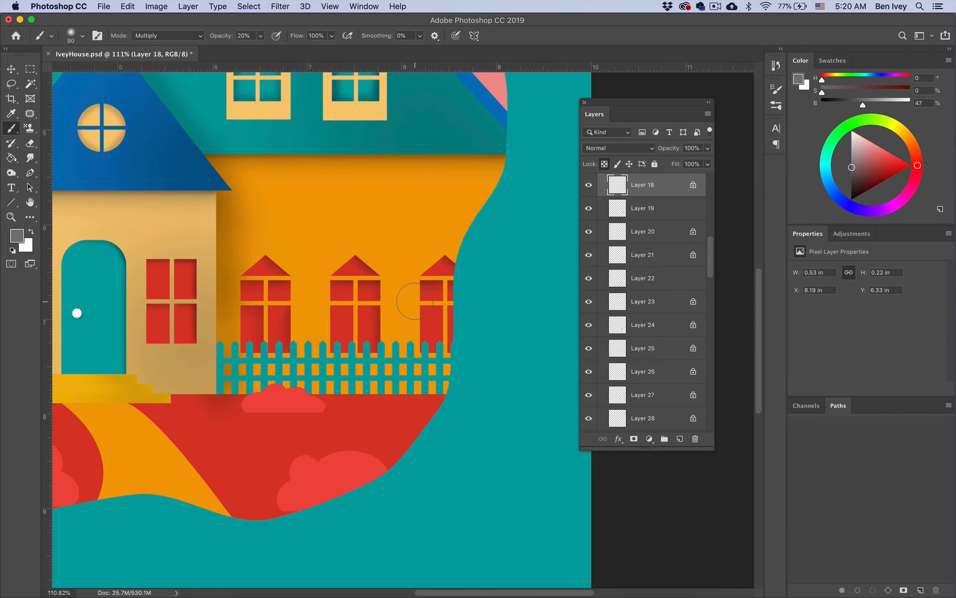
scroll(415, 302, left, 4)
scroll(415, 302, up, 3)
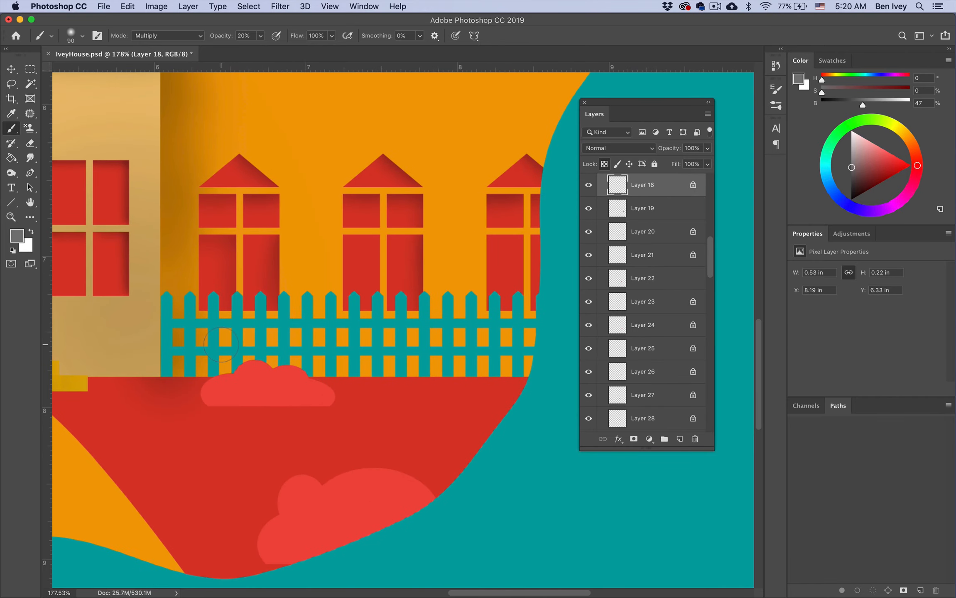
scroll(221, 344, up, 3)
super+click(177, 312)
click(589, 186)
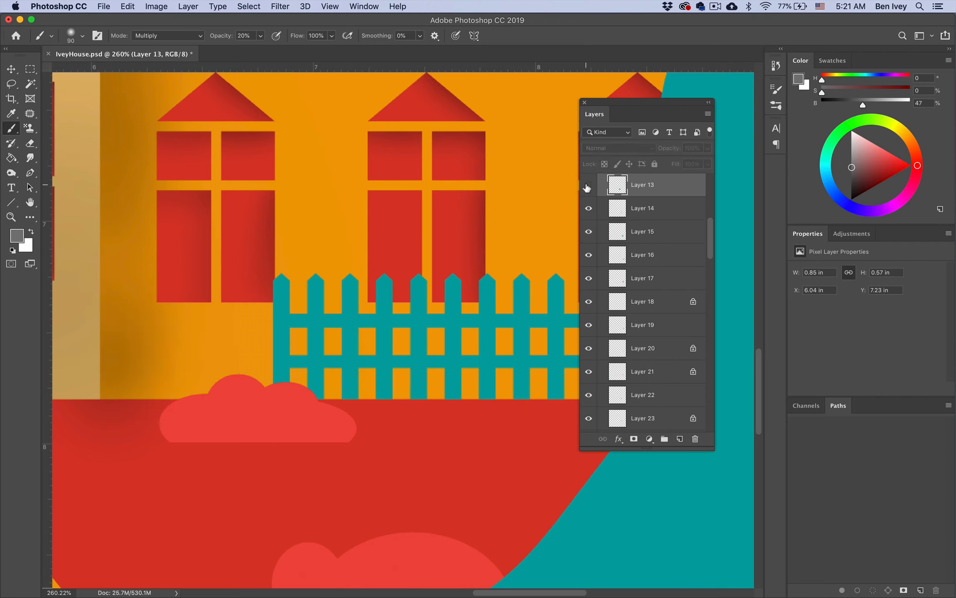
click(588, 185)
super+click(550, 291)
click(588, 231)
click(588, 232)
scroll(402, 331, down, 3)
scroll(405, 332, up, 3)
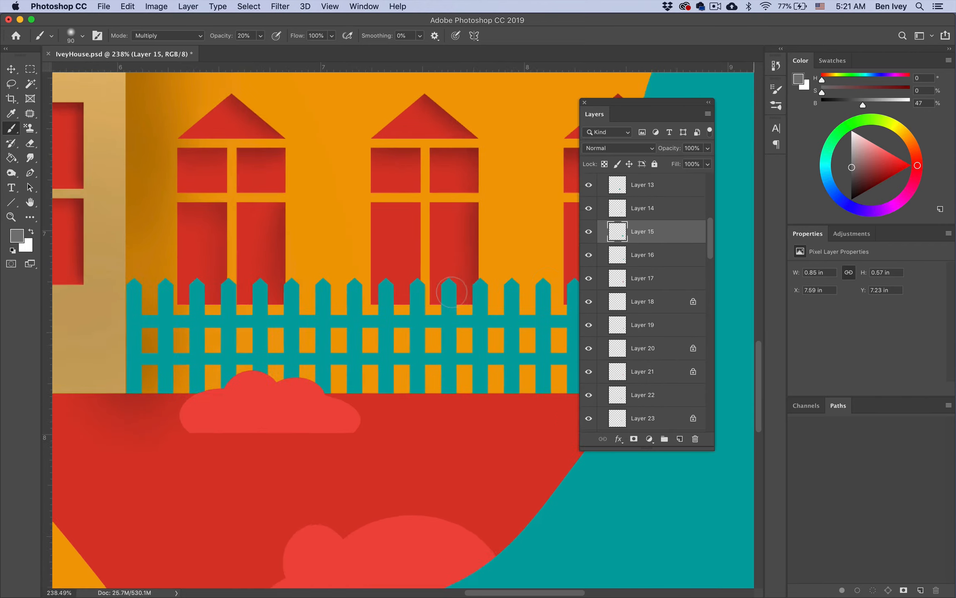
Create a new layer named Shadow directly below Layer 15 and set its blend mode to Multiply
scroll(410, 328, right, 3)
click(680, 439)
drag(657, 231, 656, 256)
double_click(643, 255)
text(DS)
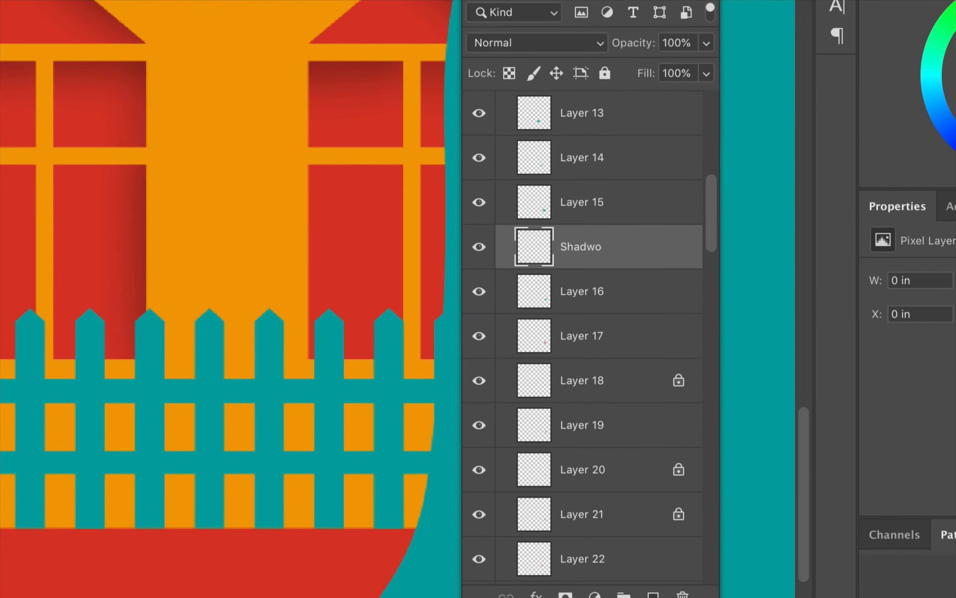
text(Shad)
text(ow)
key(Return)
click(554, 43)
click(555, 102)
Switch the brush to Normal mode at 30 px and paint soft shadows along the right of the fence pickets nearest the porch
click(192, 36)
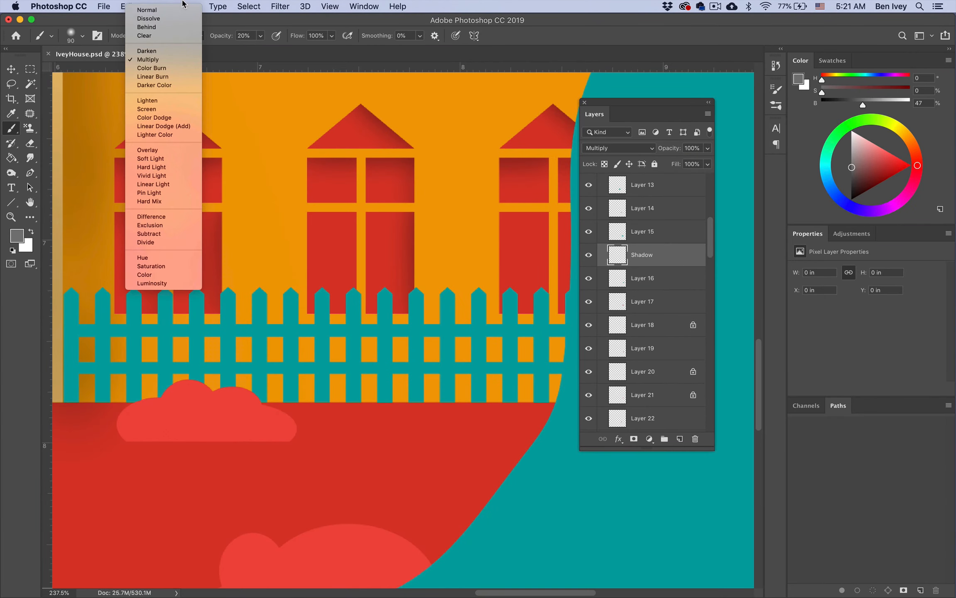
click(183, 8)
scroll(118, 325, left, 2)
scroll(119, 324, left, 3)
scroll(119, 324, up, 2)
key(bracketleft)
key(bracketleft)
key(bracketleft)
key(bracketleft)
key(bracketleft)
key(bracketleft)
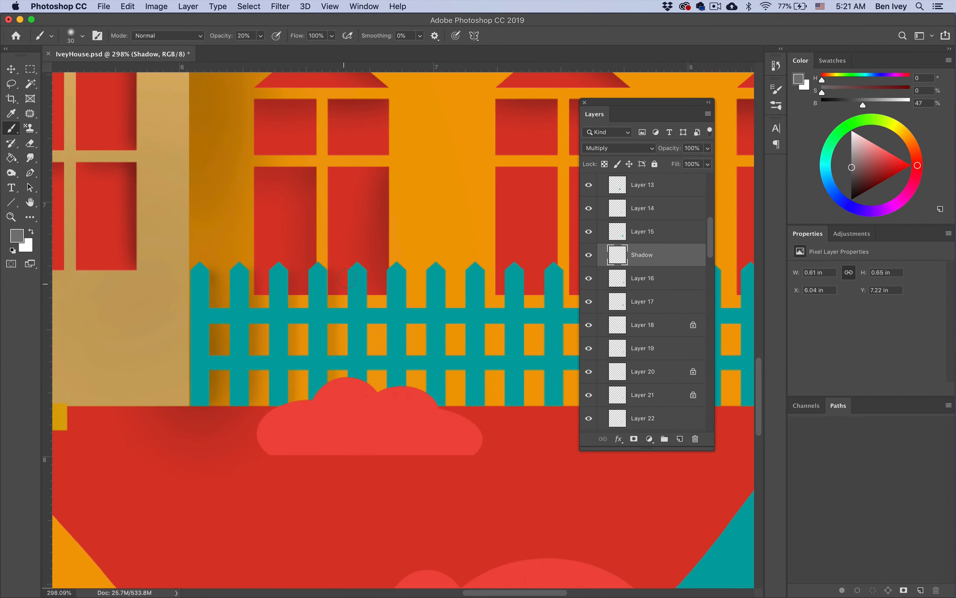
drag(406, 331, 406, 386)
drag(445, 275, 445, 400)
drag(485, 275, 485, 403)
drag(525, 275, 525, 402)
Continue the picket shadows on the Shadow layer along the rest of the fence to the hill's edge
scroll(538, 373, right, 4)
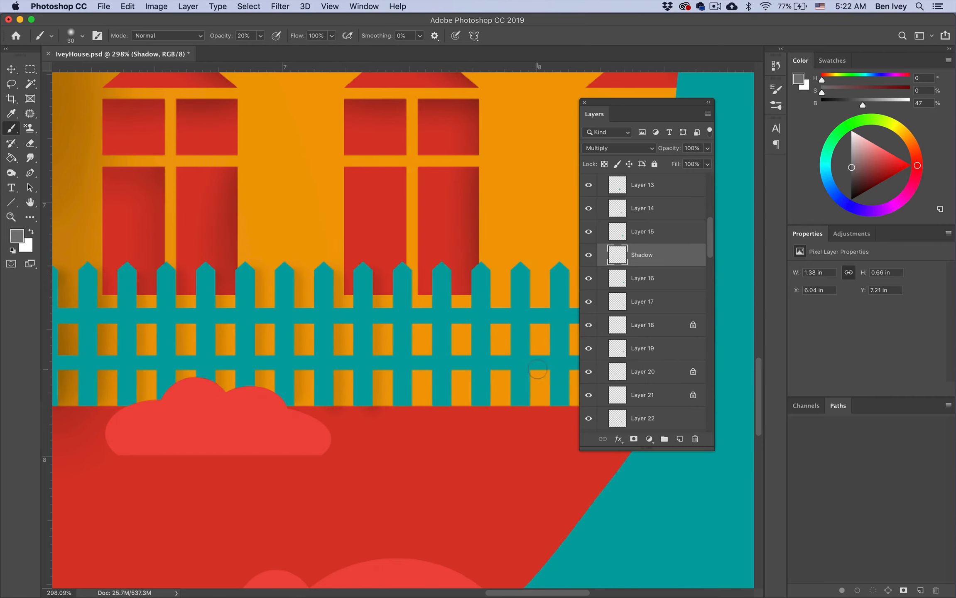
drag(413, 275, 413, 403)
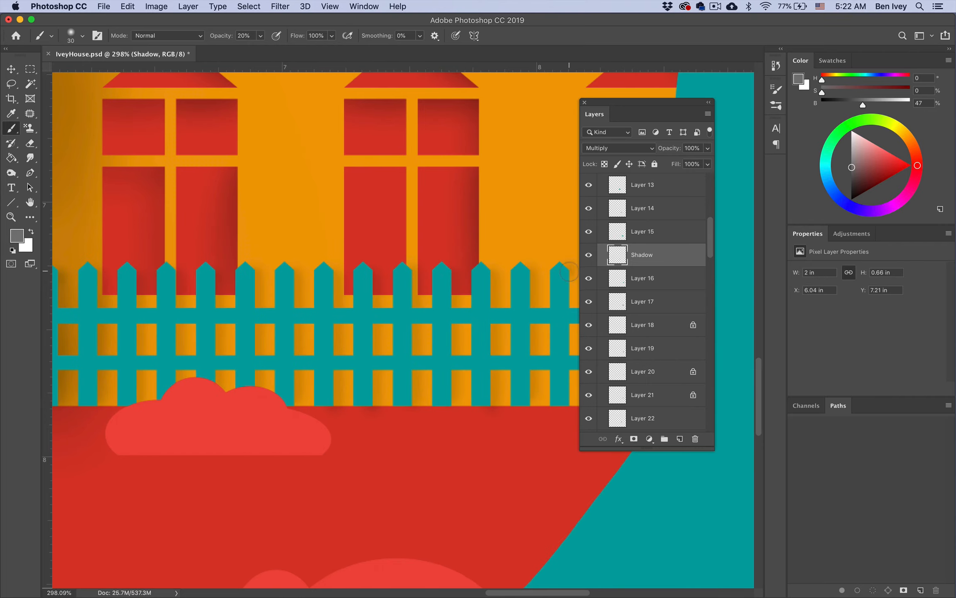
scroll(368, 462, left, 3)
scroll(353, 321, right, 5)
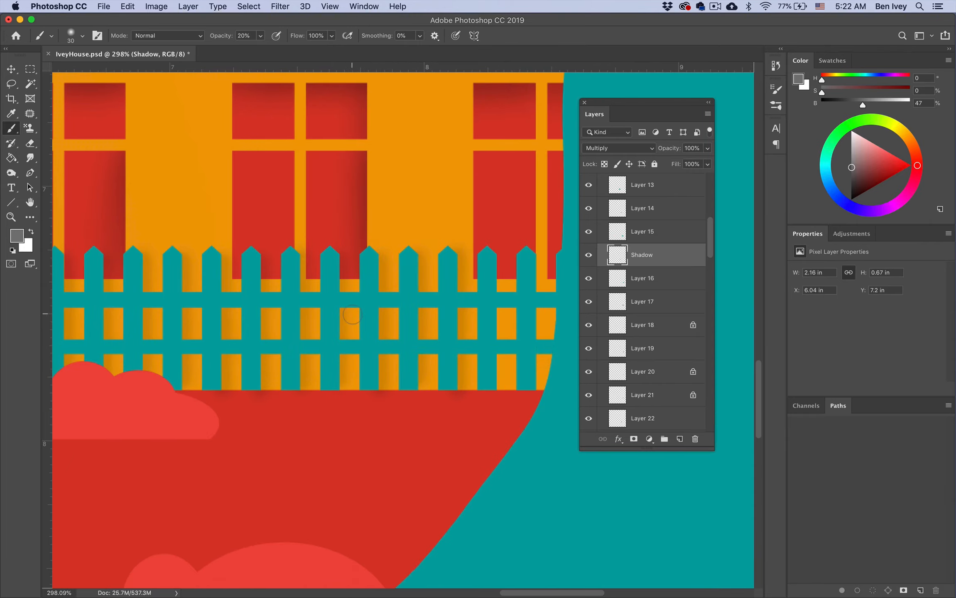
Move the Shadow layer below Layer 16 and paint soft shadows beneath the fence's horizontal rails
scroll(542, 331, down, 3)
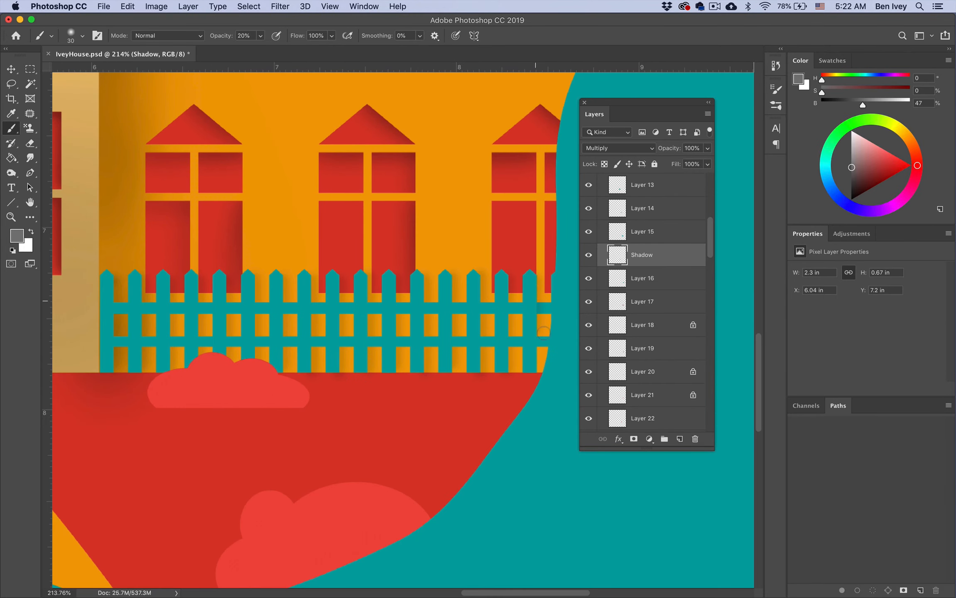
drag(653, 256, 653, 287)
drag(111, 343, 518, 334)
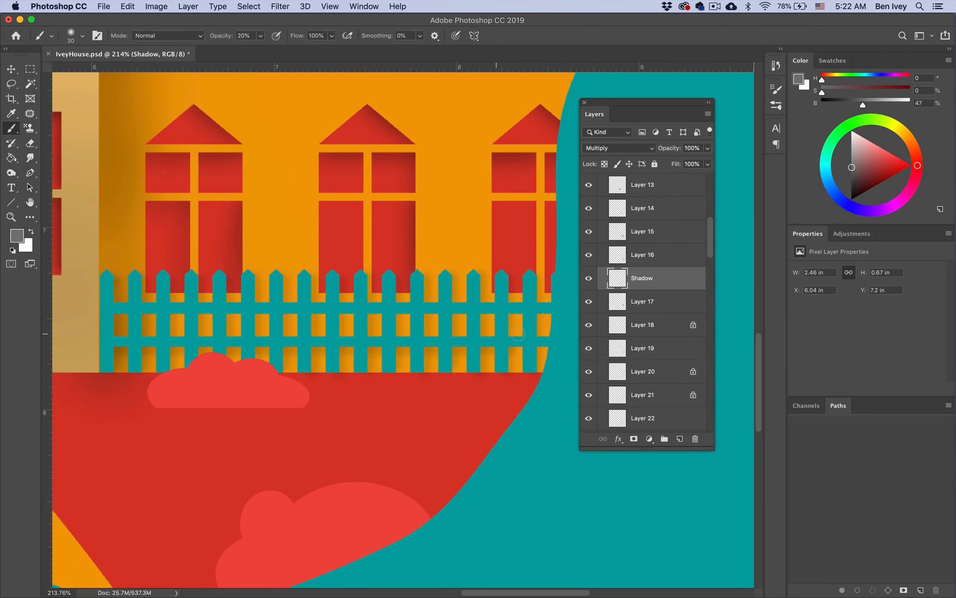
scroll(293, 322, left, 5)
scroll(294, 321, up, 4)
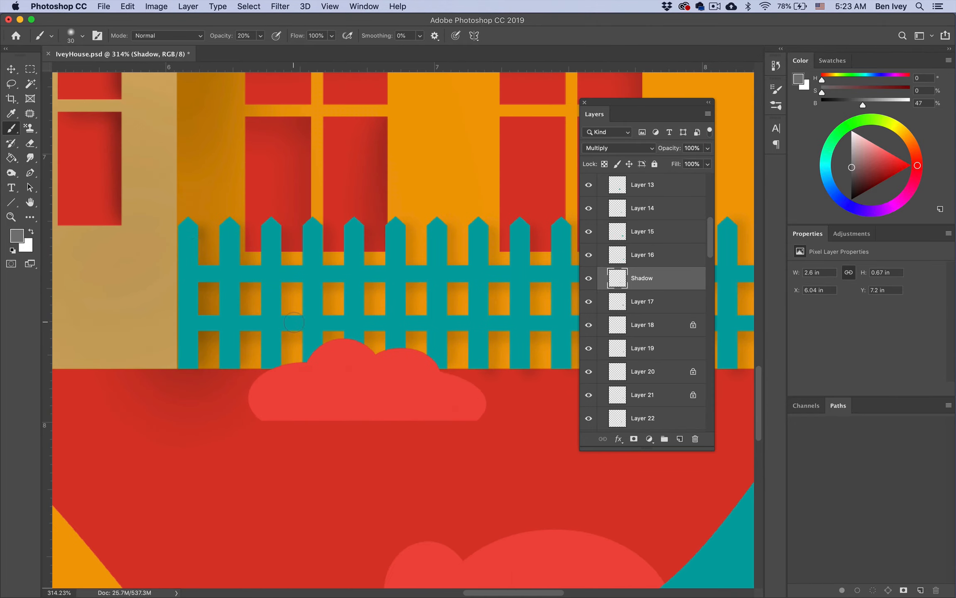
Lock transparent pixels on Layer 13's fence section and set the brush to Multiply mode at 15 px
click(652, 185)
click(604, 164)
scroll(492, 324, up, 2)
scroll(249, 249, left, 3)
drag(174, 209, 174, 336)
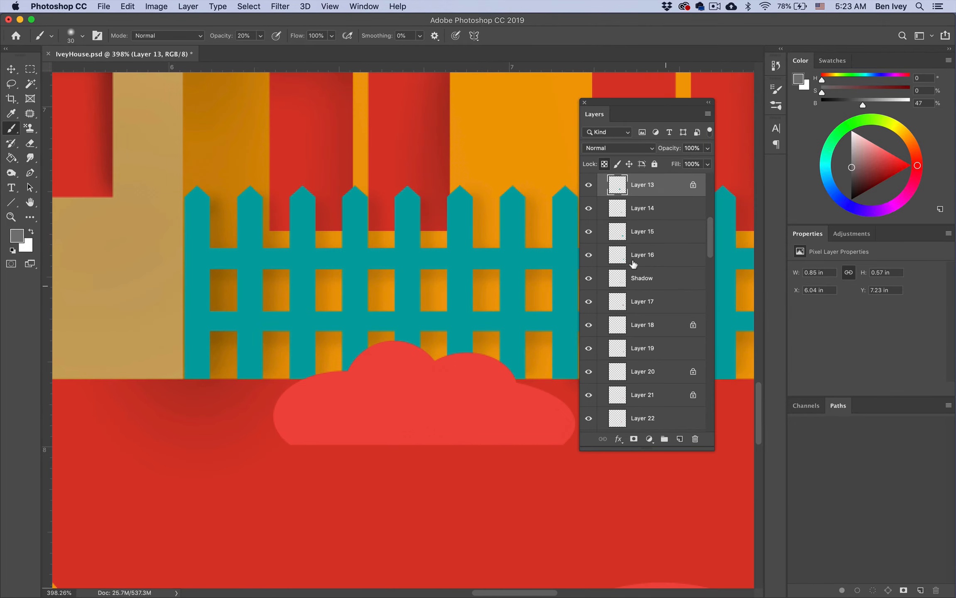
click(166, 35)
click(159, 86)
key(bracketleft)
scroll(265, 204, up, 3)
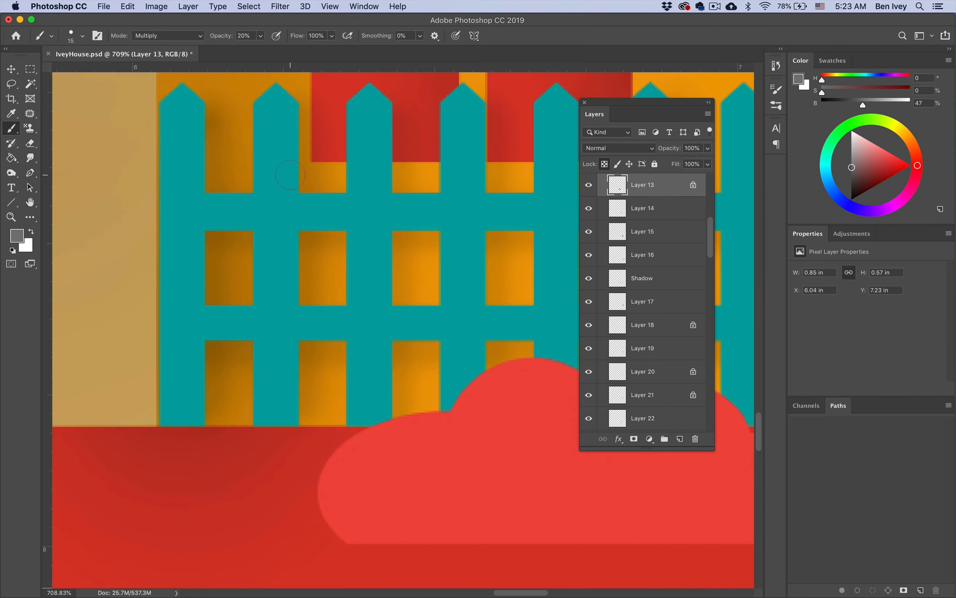
Choose the Hard Square 5 pixels brush from the Square Brushes set and size it to 9 px
click(82, 36)
scroll(23, 382, down, 15)
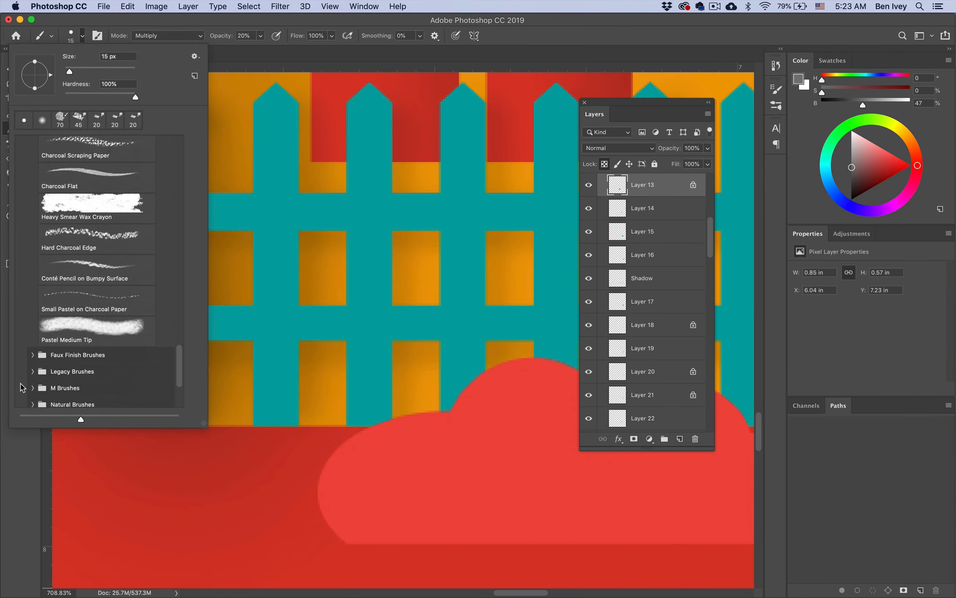
scroll(23, 388, down, 10)
click(125, 388)
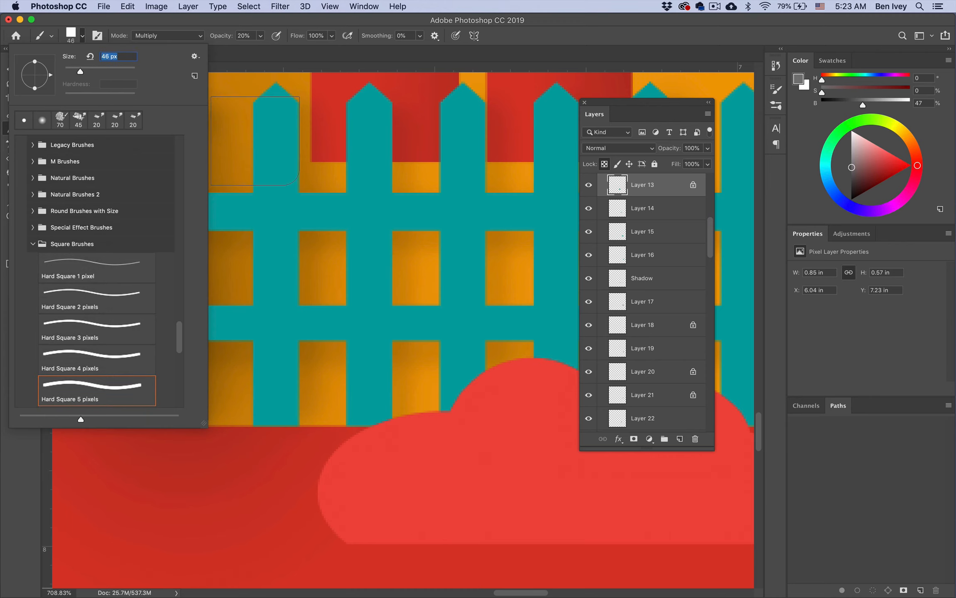
click(98, 36)
text(9)
key(Return)
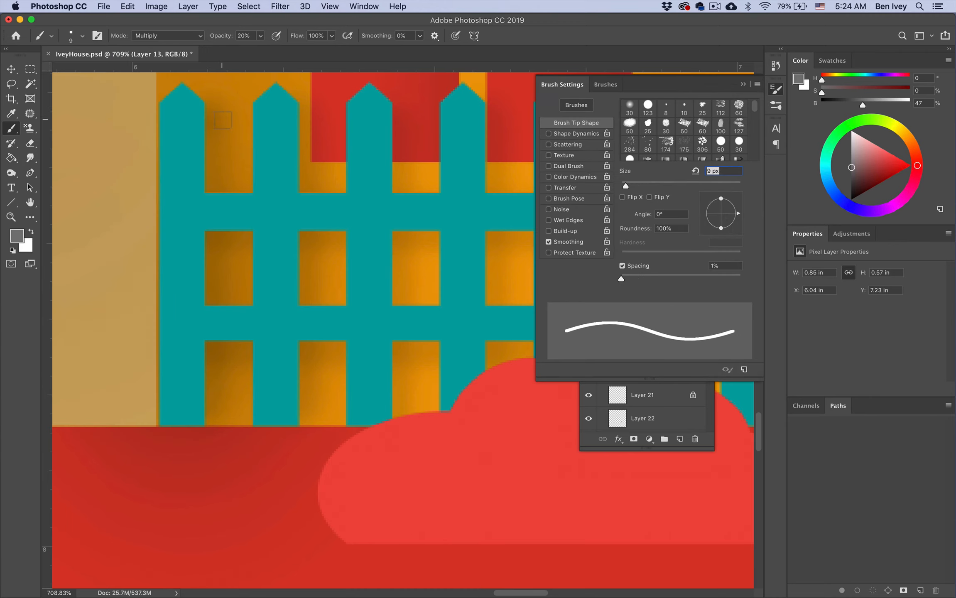
Paint hard-edged shadows along the right of each picket across the rails of the Layer 13 fence section
scroll(212, 282, down, 5)
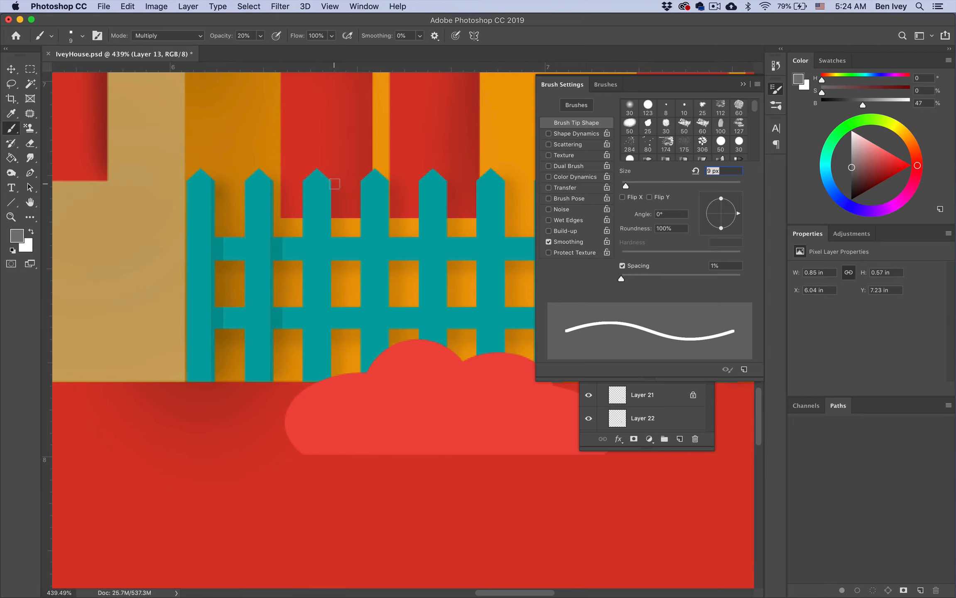
scroll(332, 379, right, 5)
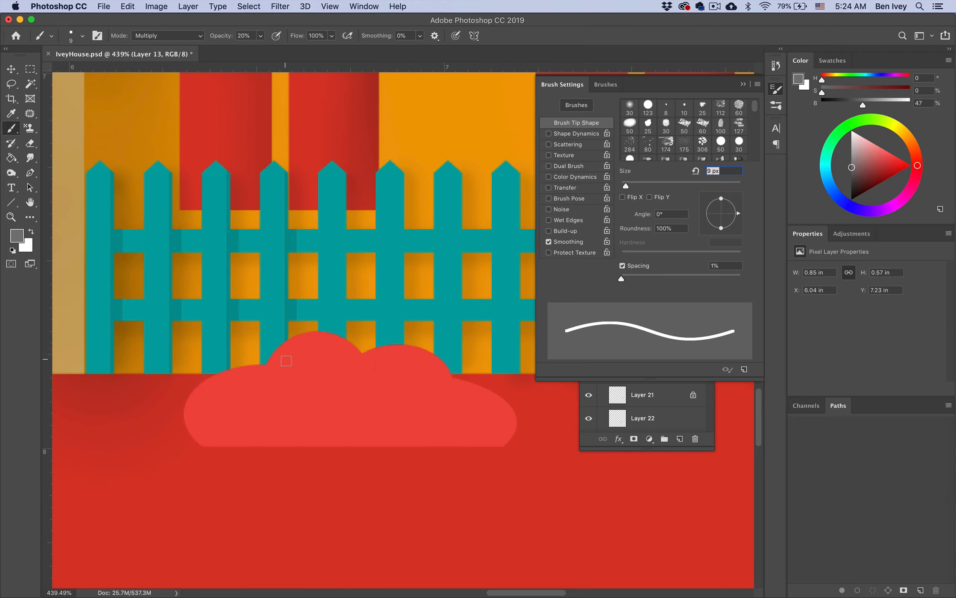
shift+click(347, 355)
scroll(410, 347, right, 4)
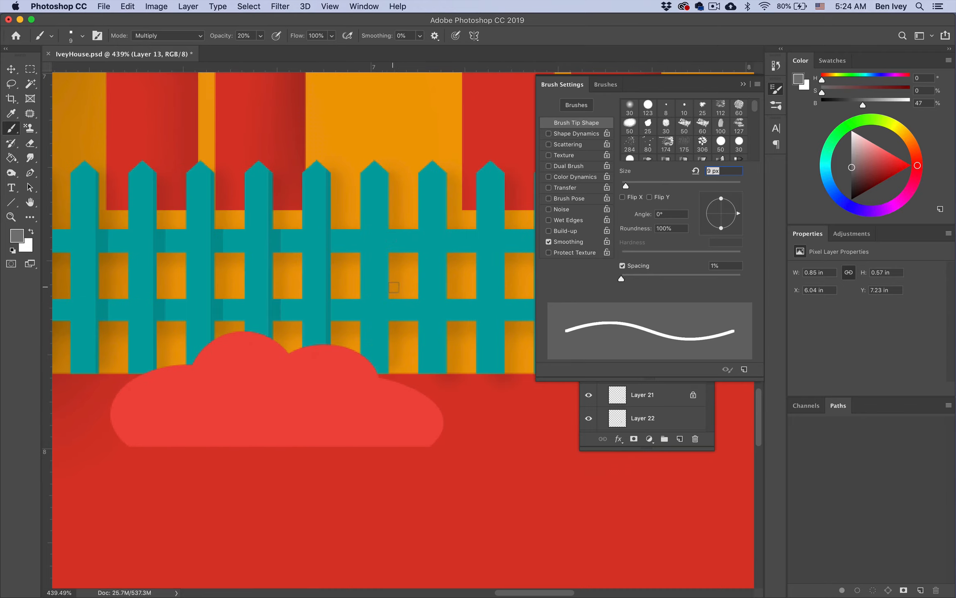
Lock transparent pixels on Layer 14's middle fence section and paint 9 px square-brush shadows along the right of its pickets
super+click(395, 302)
click(743, 85)
click(605, 164)
drag(391, 174, 391, 368)
drag(449, 173, 449, 368)
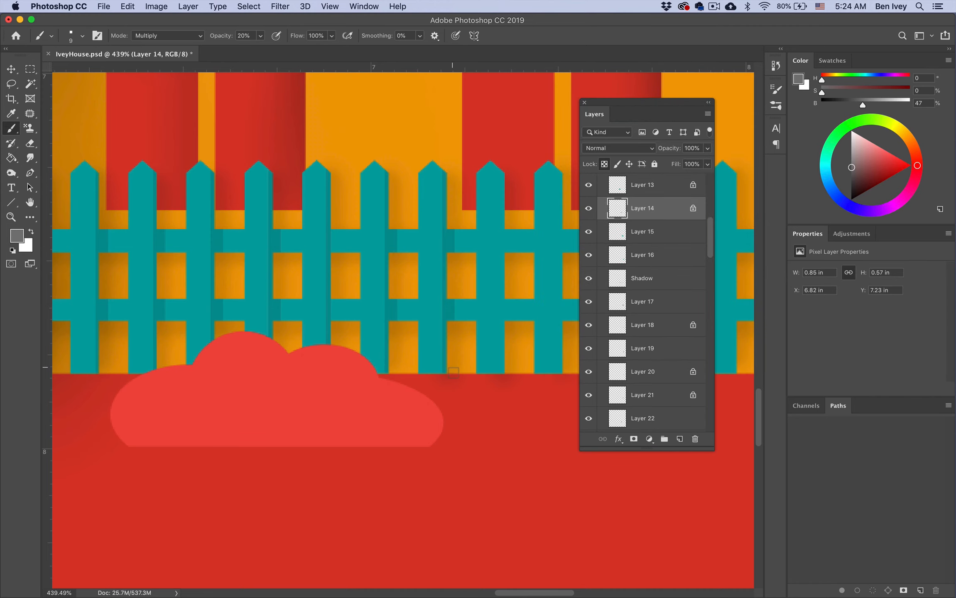
scroll(440, 270, right, 4)
drag(434, 175, 438, 309)
drag(490, 173, 494, 361)
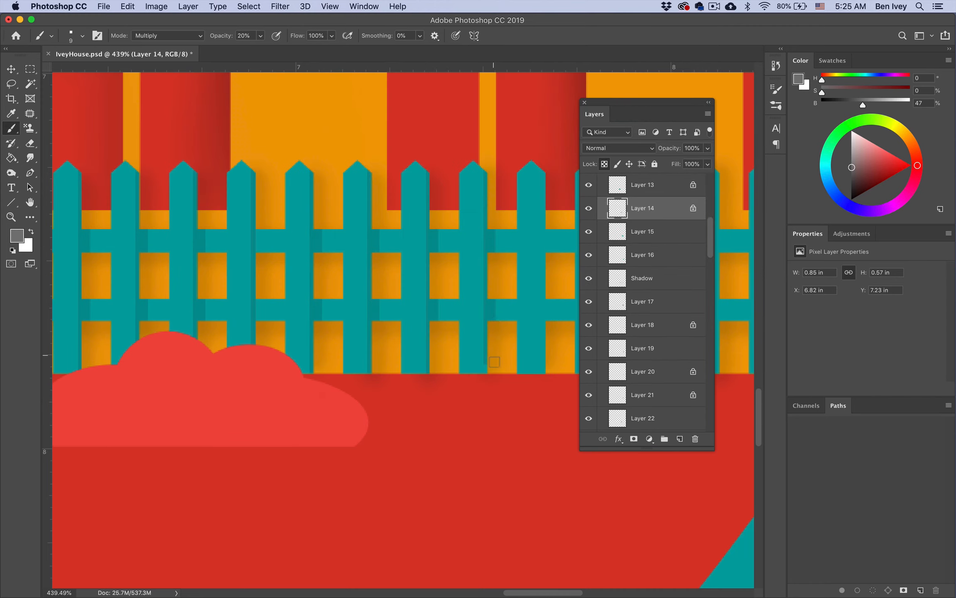
scroll(461, 176, right, 5)
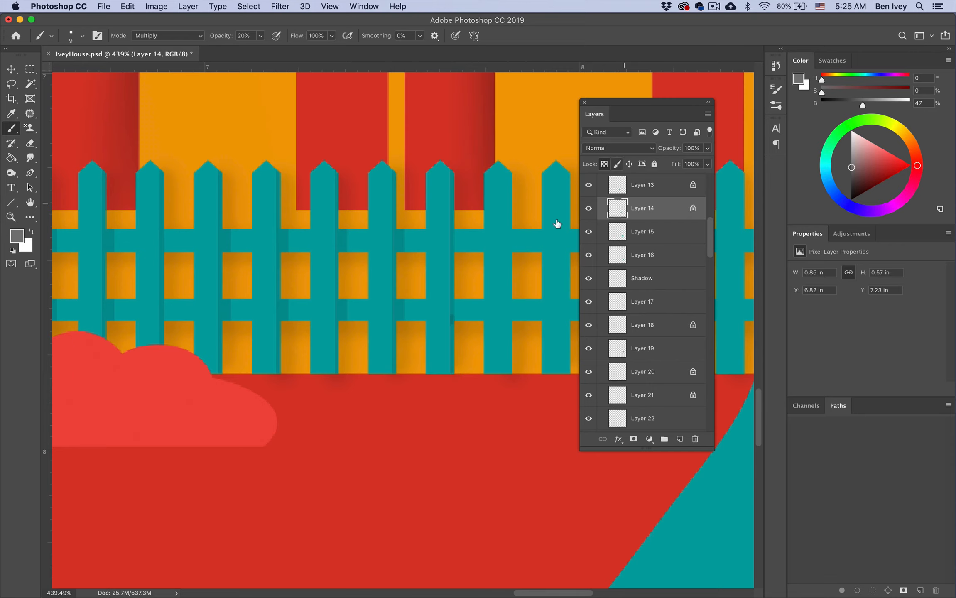
Lock transparent pixels on Layer 15's fence section and paint 9 px square-brush shadows along the right of its pickets
super+click(452, 183)
drag(520, 274, 520, 370)
scroll(520, 370, right, 6)
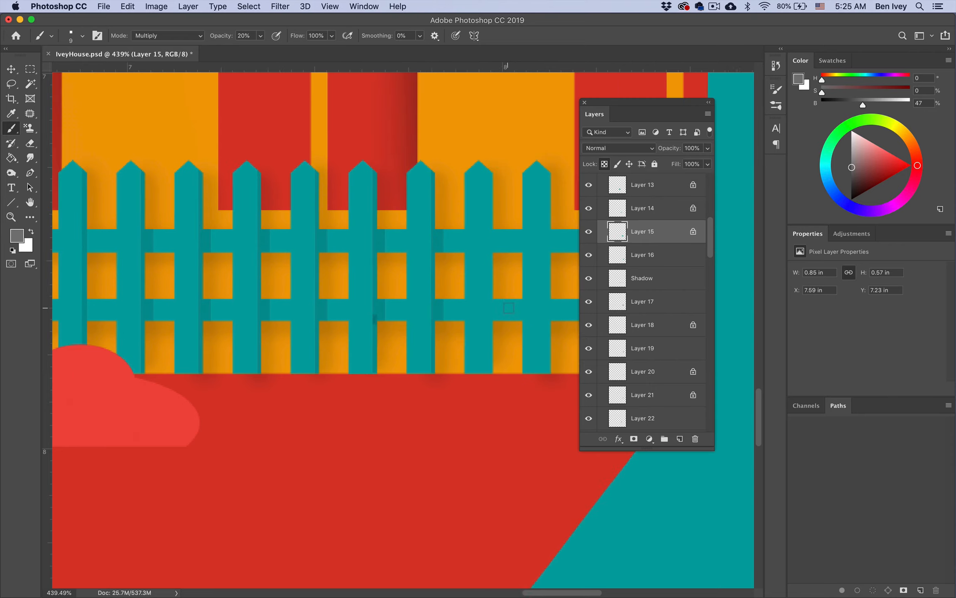
drag(456, 168, 456, 245)
drag(510, 176, 510, 367)
scroll(510, 368, right, 5)
drag(471, 190, 471, 373)
Lock transparent pixels on Layer 16's fence section and paint the hard picket shadows at the fence's right end
super+click(531, 216)
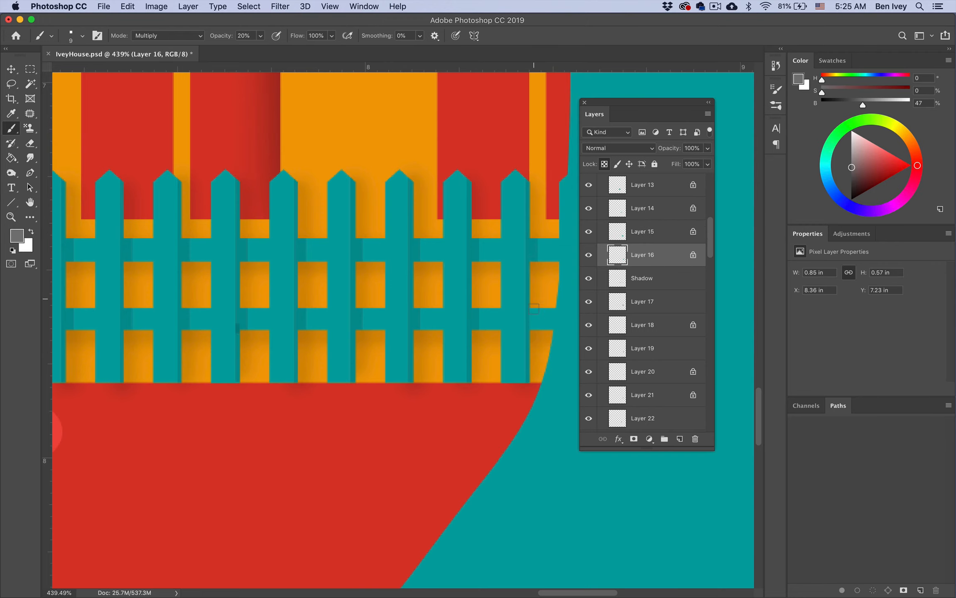
scroll(535, 300, down, 5)
scroll(462, 291, up, 4)
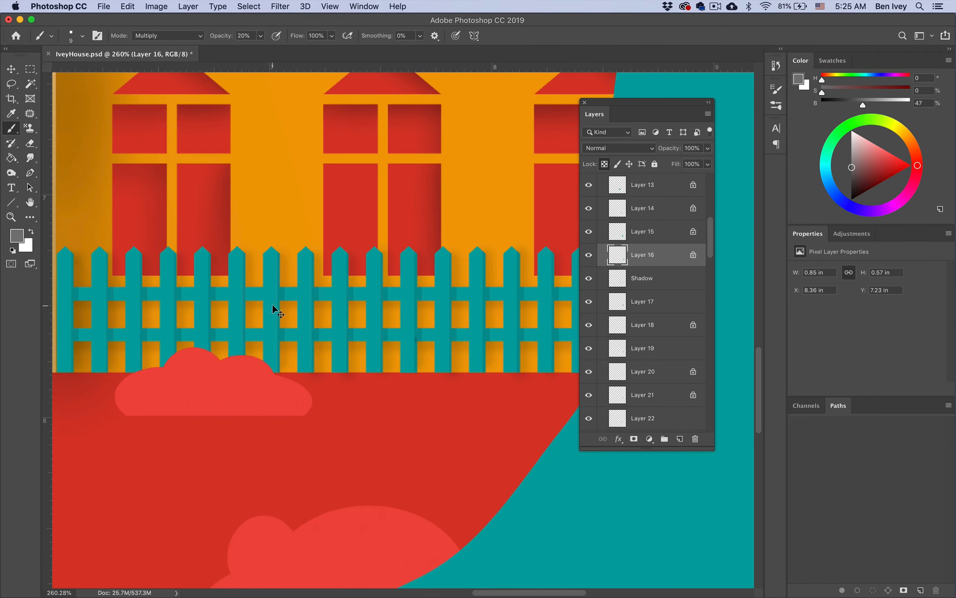
scroll(490, 294, left, 3)
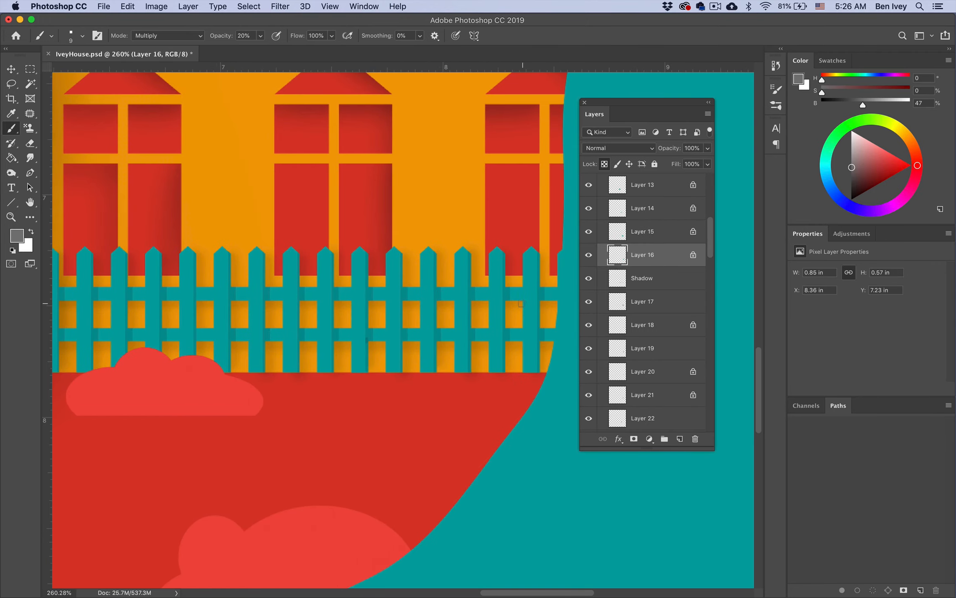
super+click(308, 294)
super+click(309, 295)
scroll(312, 366, down, 4)
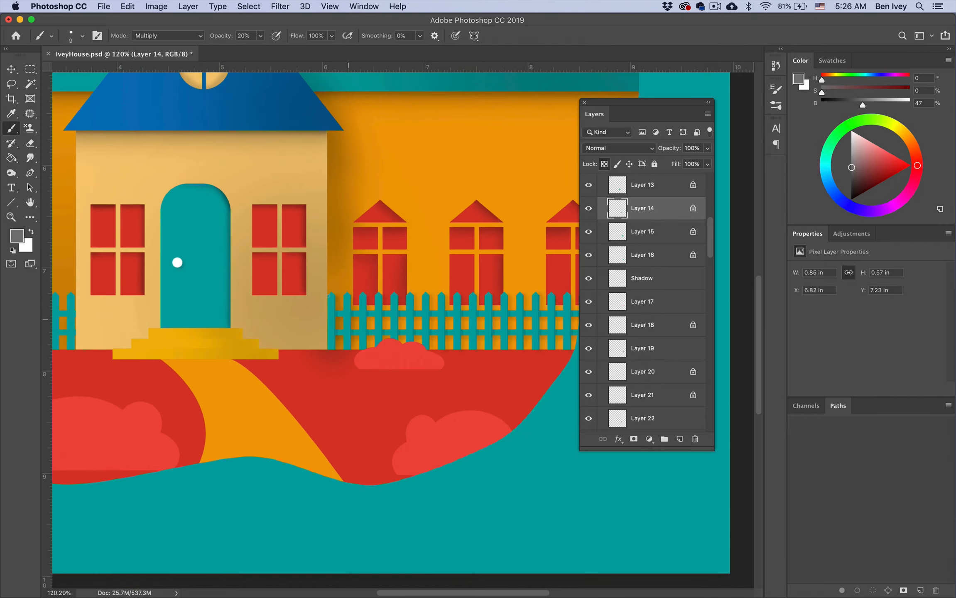
Lock transparent pixels on Layer 60's short fence left of the house and paint 9 px shadows along its pickets and rails
scroll(309, 357, up, 6)
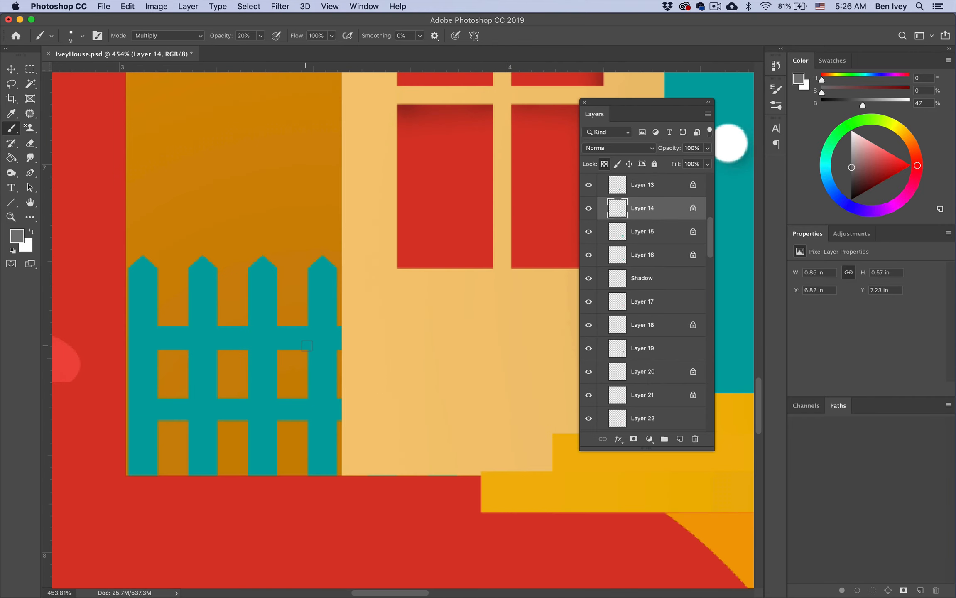
super+click(307, 346)
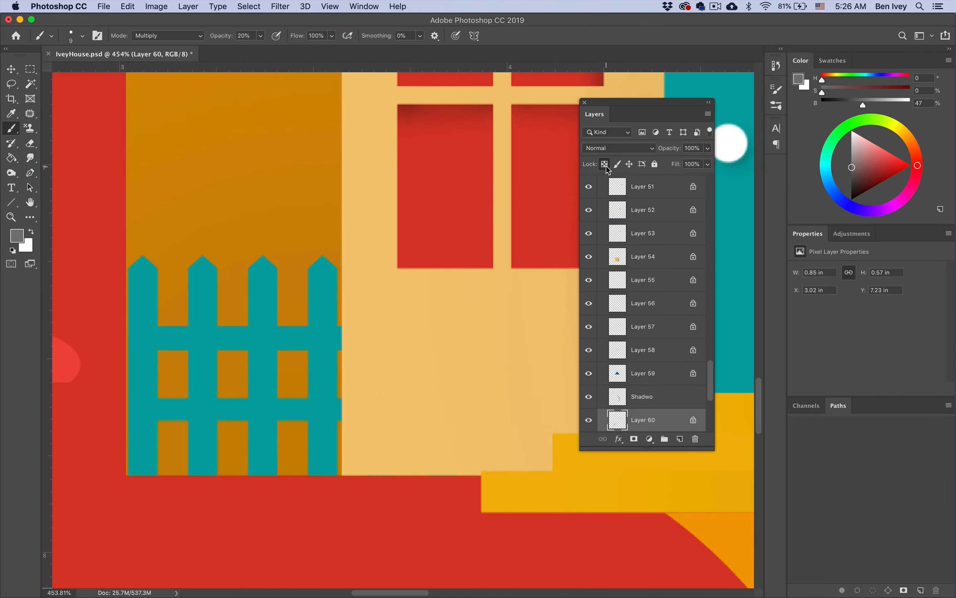
drag(219, 269, 219, 474)
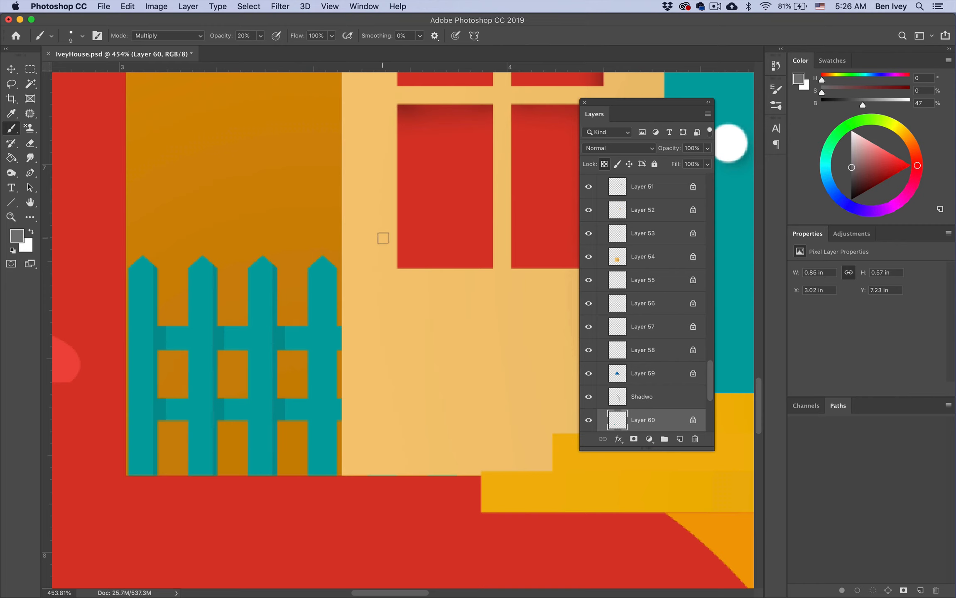
drag(337, 268, 338, 473)
scroll(368, 331, down, 6)
Lock transparent pixels on the ground, switch to a large soft round brush and shade the right side of the red ground
scroll(326, 452, up, 3)
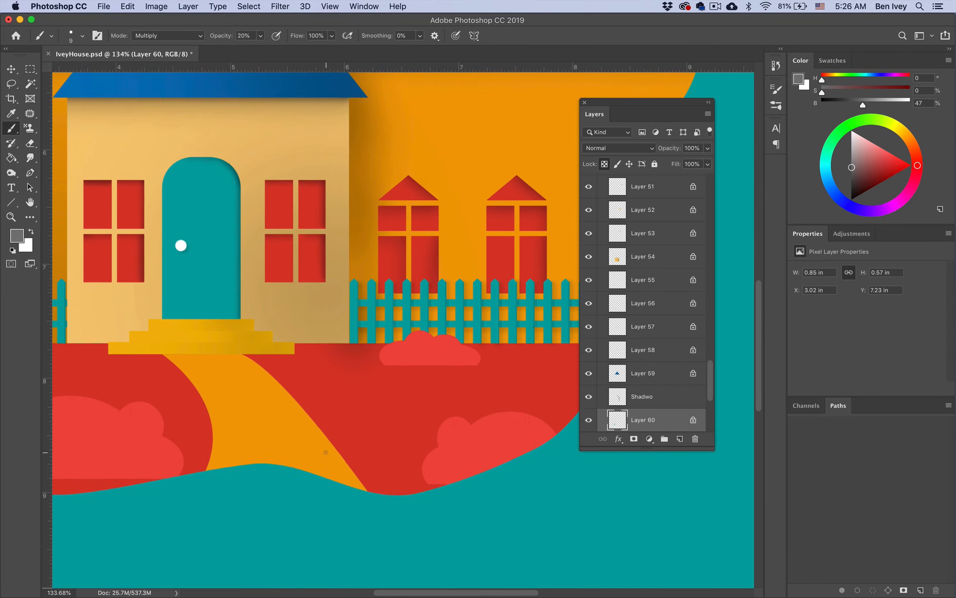
scroll(326, 452, down, 3)
super+click(299, 357)
click(605, 164)
click(81, 37)
click(59, 121)
click(198, 27)
key(])
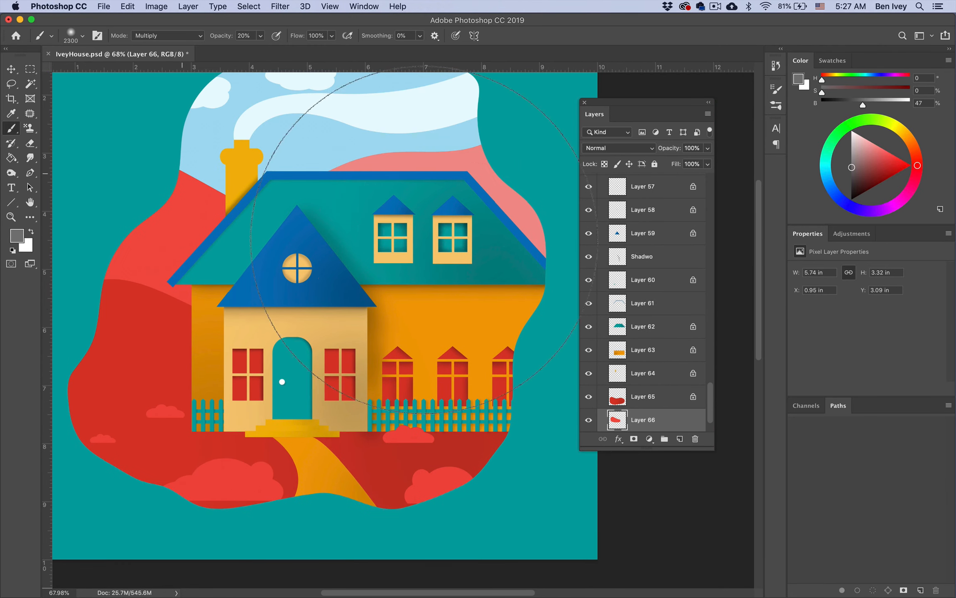
Lock transparent pixels on Layer 66's red hill, reduce the brush to 250 px and paint a soft shadow along its lower edge
key(/)
key([)
key([)
key([)
key([)
key([)
key([)
key([)
key([)
key([)
key([)
key([)
key([)
key([)
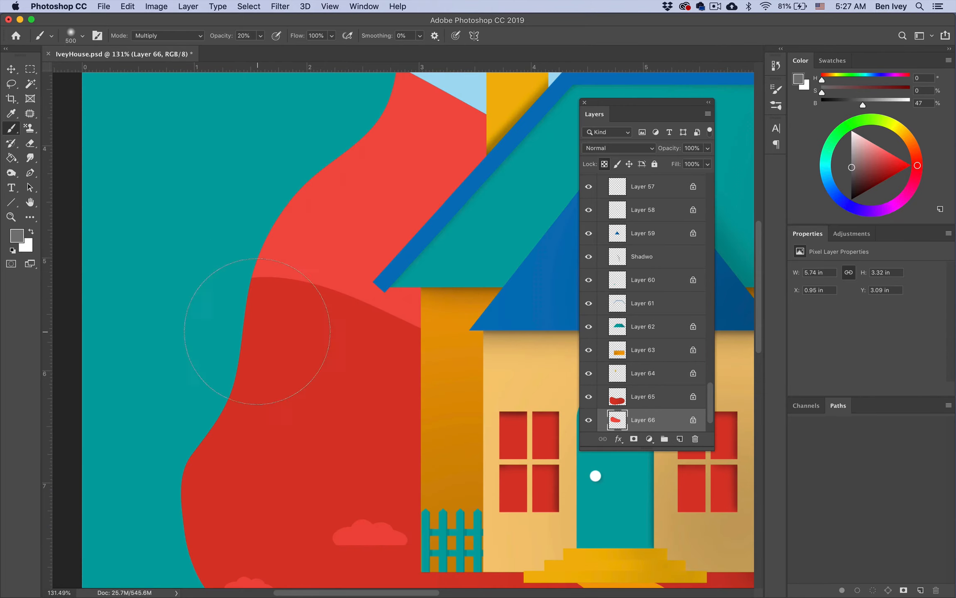
drag(253, 318, 397, 336)
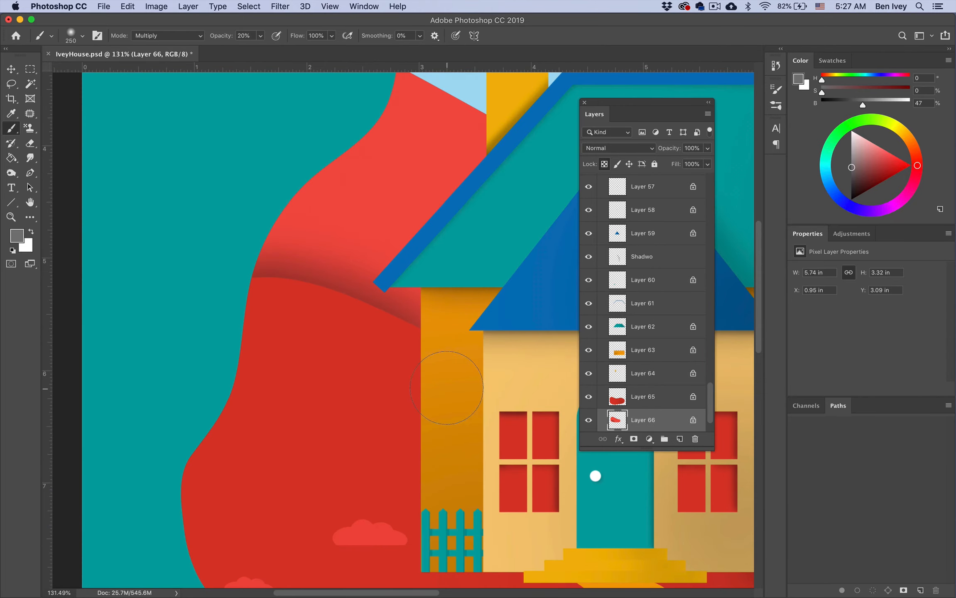
drag(447, 388, 454, 295)
drag(315, 308, 357, 308)
drag(127, 371, 287, 425)
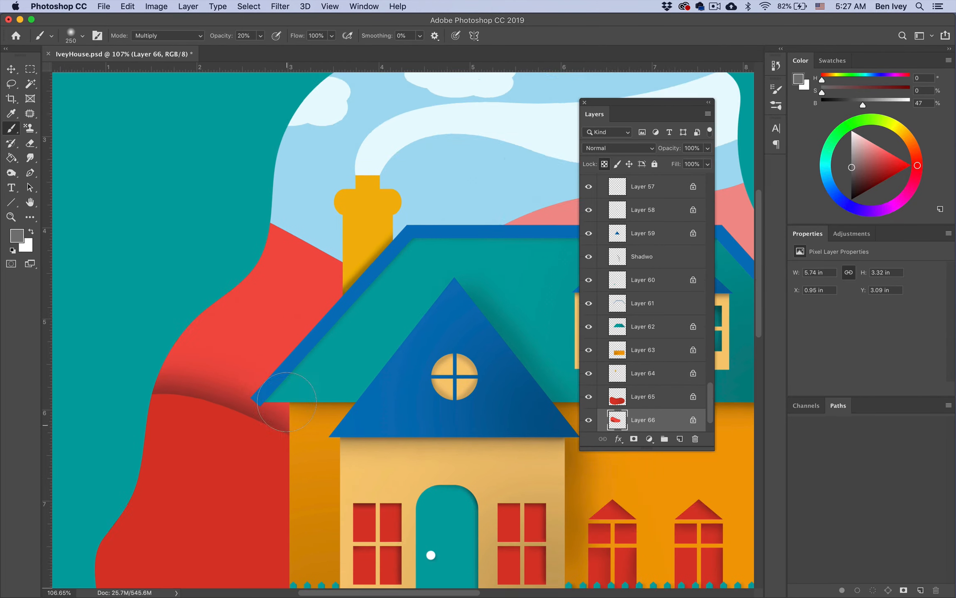
drag(350, 225, 234, 369)
drag(234, 369, 275, 369)
drag(395, 224, 304, 246)
Lock transparent pixels on Layer 68's sky and paint soft 125 px shadows beneath the chimney smoke and the clouds
super+click(324, 241)
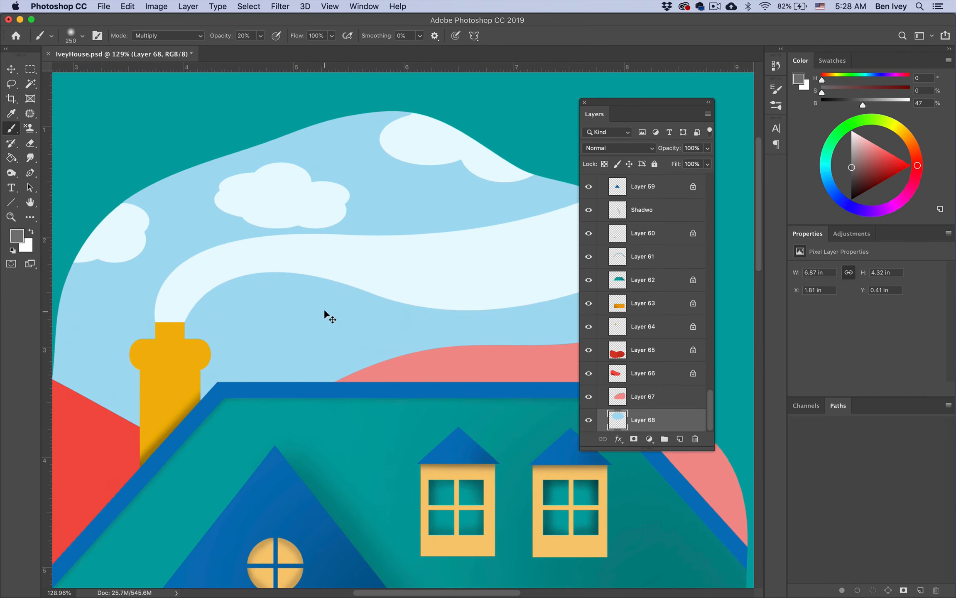
mouse_move(211, 288)
mouse_down()
mouse_move(324, 275)
mouse_move(556, 300)
mouse_up()
scroll(192, 257, left, 5)
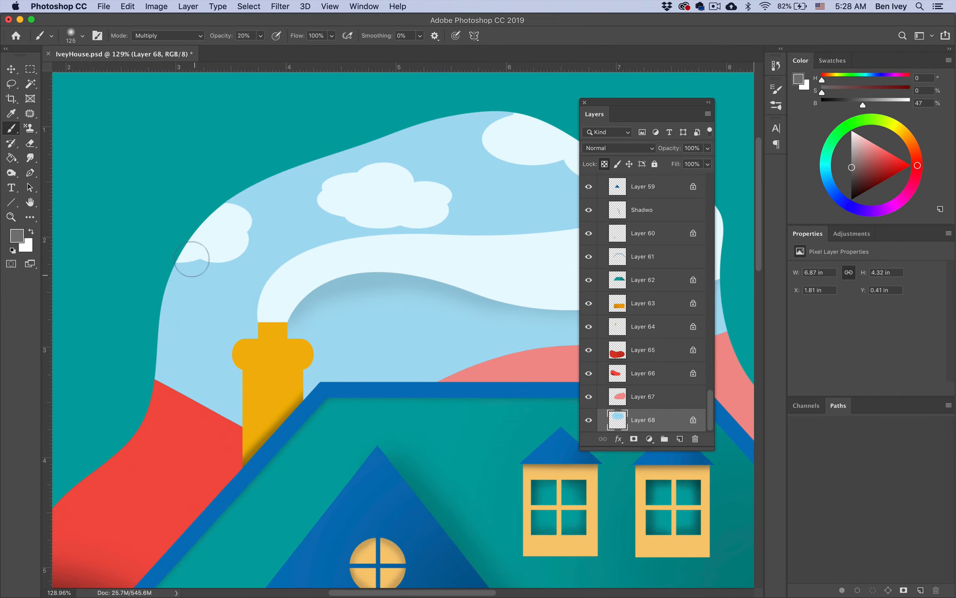
scroll(374, 214, right, 7)
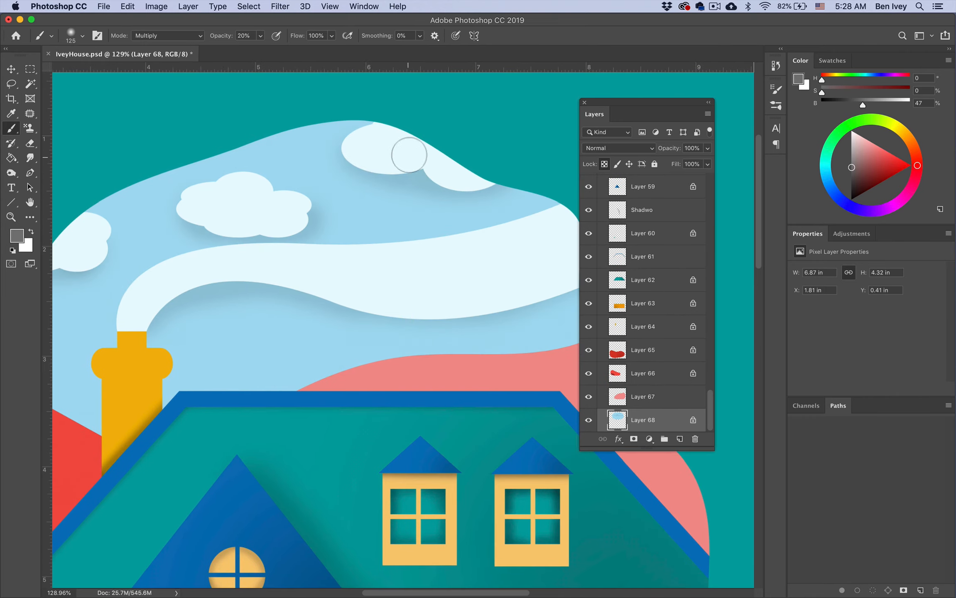
Select Layer 65's red ground and paint soft 70 px shadows around the small bushes left of the house
scroll(441, 331, down, 3)
scroll(440, 331, down, 3)
scroll(309, 280, up, 6)
key(bracketleft)
key(bracketleft)
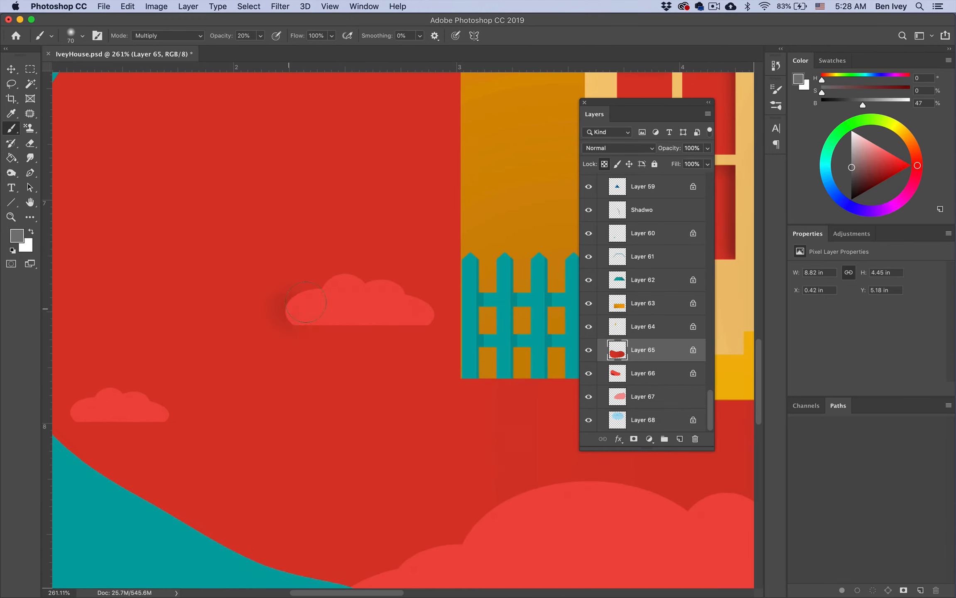
scroll(107, 368, down, 4)
scroll(245, 417, right, 5)
scroll(340, 448, right, 5)
Enlarge the brush up to 200 px and paint soft shadows on the ground around the large bushes
key(bracketright)
key(bracketright)
key(bracketright)
key(bracketright)
key(bracketright)
scroll(438, 385, right, 8)
key(bracketright)
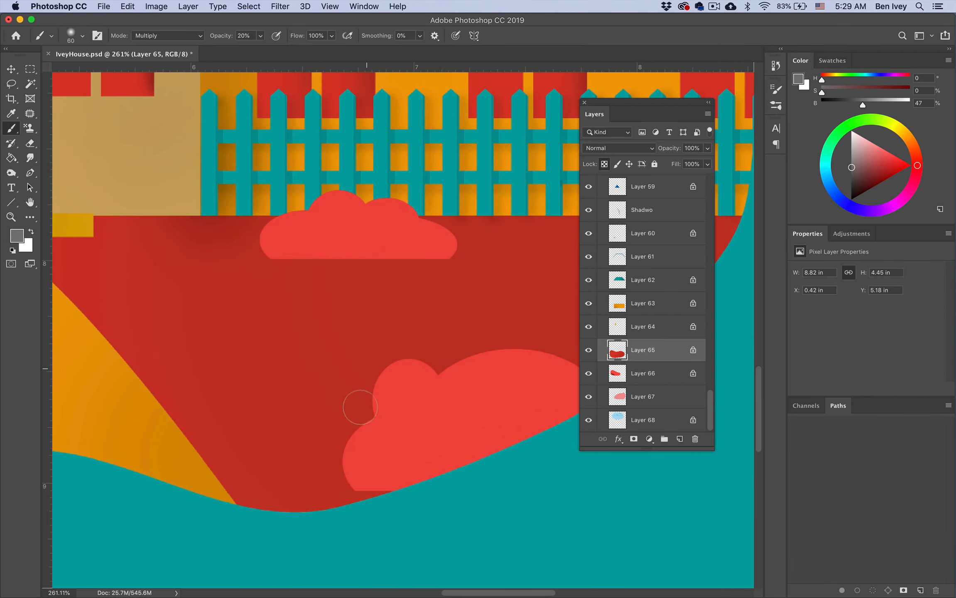
key(bracketright)
scroll(332, 394, right, 2)
Select Layer 9's right bush, sample the ground's dark red and shade the bush's lower edge with a 500 px soft brush
super+click(250, 465)
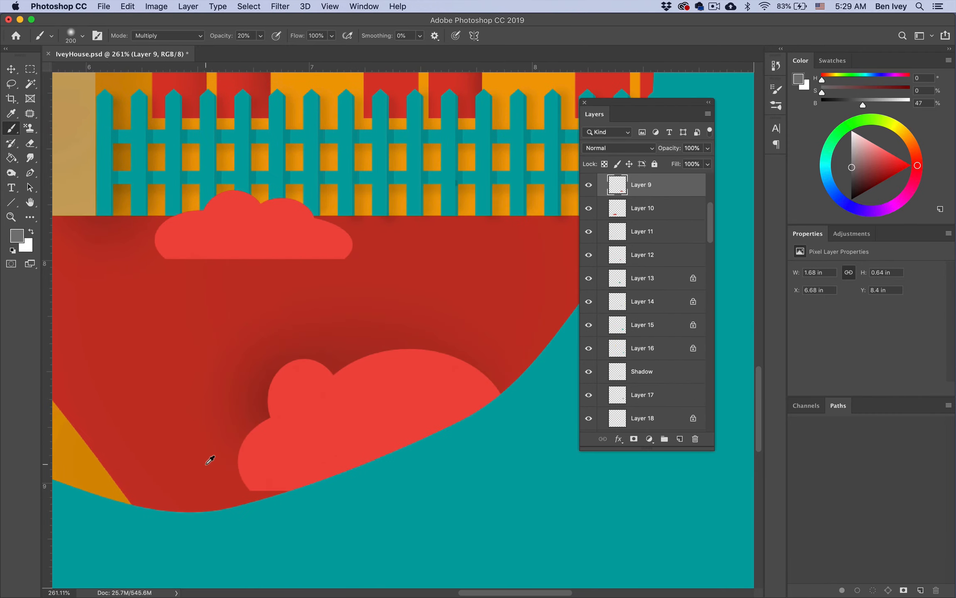
alt+click(209, 459)
click(313, 498)
key(bracketright)
key(bracketright)
key(bracketright)
key(bracketright)
click(427, 493)
Lock transparent pixels on Layer 12's bush in front of the fence and shade its bottom edge with a smaller soft brush
super+click(257, 239)
click(605, 164)
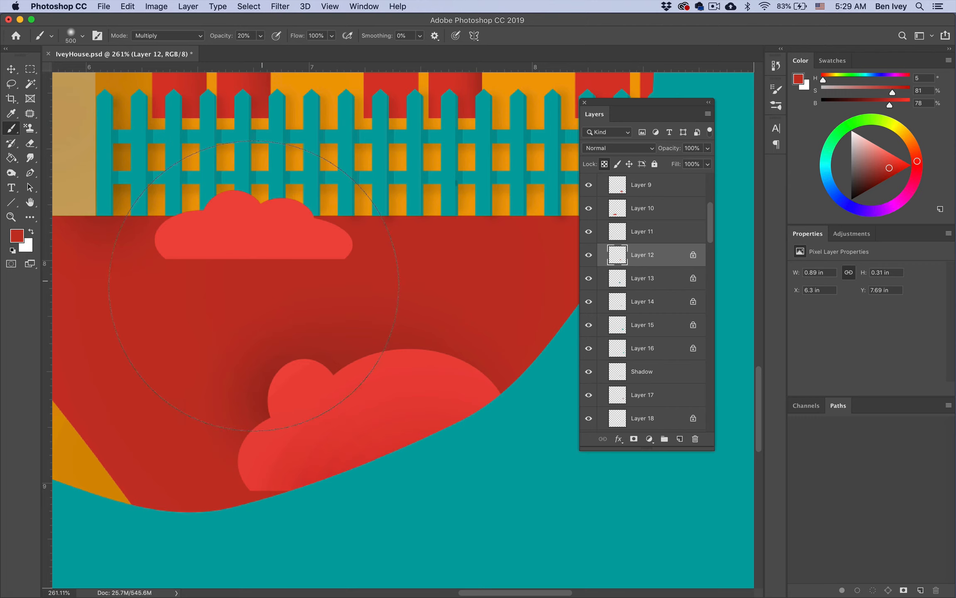
key(bracketleft)
key(bracketleft)
key(bracketleft)
key(bracketleft)
click(324, 269)
Lock transparent pixels on Layer 10's large left bush and shade its lower part with a 700 px soft brush
key(bracketright)
key(bracketright)
scroll(323, 337, down, 5)
scroll(323, 337, left, 10)
super+click(332, 324)
click(605, 164)
key(bracketright)
key(bracketright)
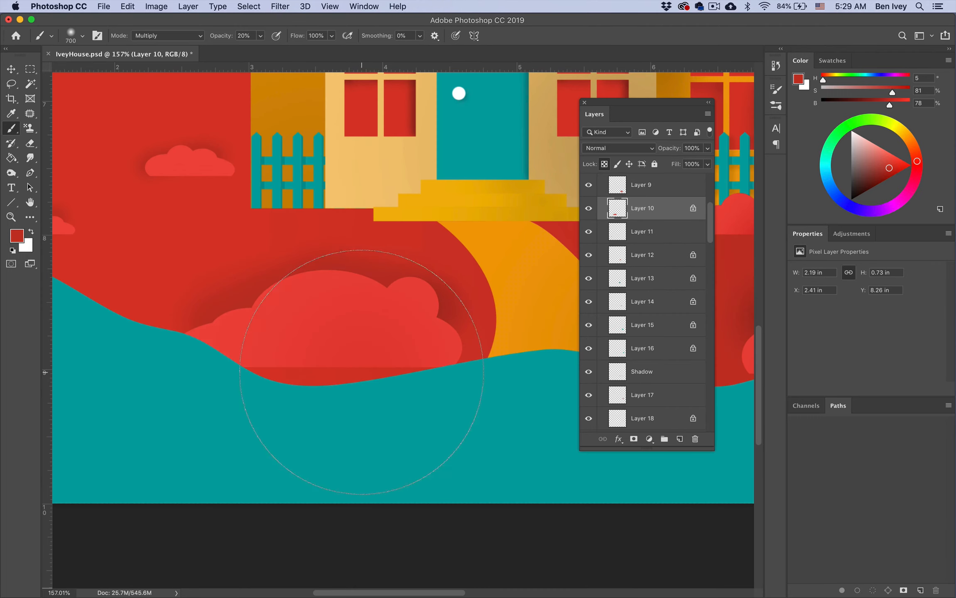
scroll(341, 374, down, 4)
scroll(332, 334, up, 5)
scroll(332, 334, down, 3)
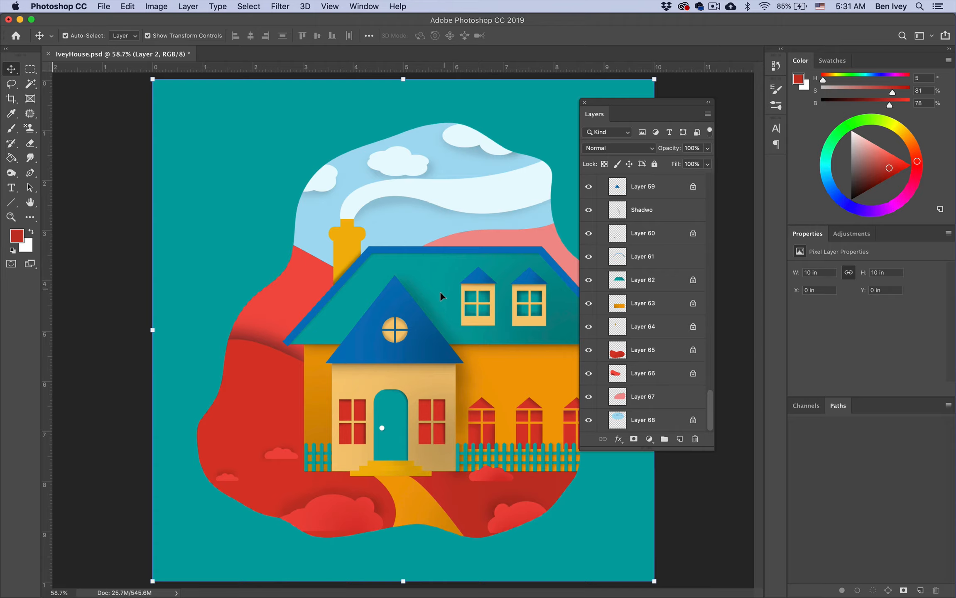
Select Layer 68's sky for brushing and set the foreground color to a neutral gray at 46% brightness
scroll(440, 291, up, 3)
click(643, 420)
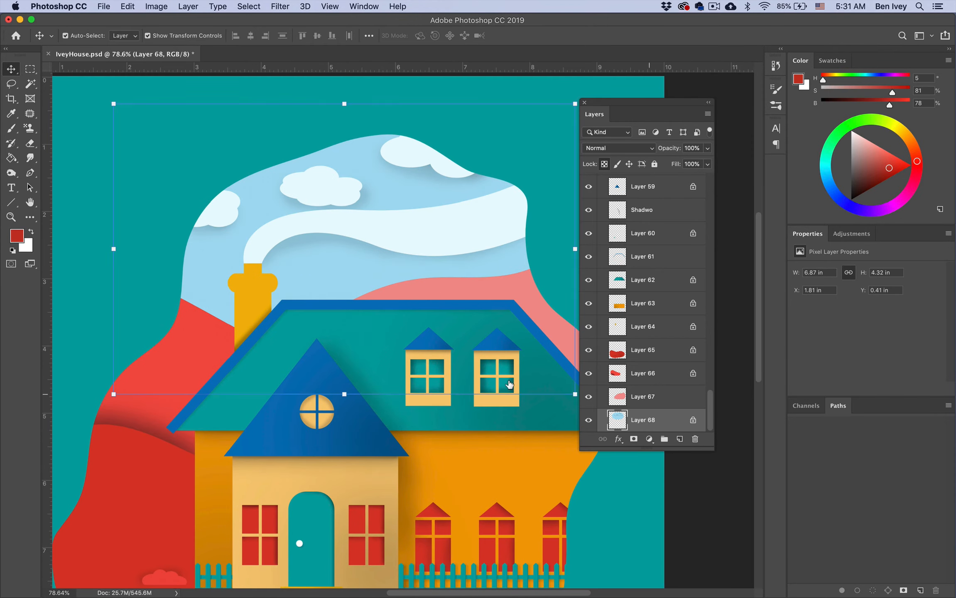
key(b)
drag(889, 167, 834, 159)
drag(511, 289, 505, 311)
key(super+z)
key(7)
key(bracketleft)
key(bracketleft)
key(bracketleft)
key(bracketleft)
key(bracketleft)
key(bracketleft)
mouse_move(532, 274)
mouse_down()
mouse_move(449, 299)
mouse_move(546, 271)
mouse_move(363, 307)
mouse_move(418, 287)
mouse_move(534, 280)
mouse_up()
key(super+z)
key(super+z)
Set the brush opacity to 30% and paint soft gray shadows on the sky above the pink and red hills
key(3)
drag(534, 280, 452, 294)
drag(525, 281, 347, 294)
mouse_move(233, 324)
mouse_down()
mouse_move(183, 296)
mouse_move(233, 324)
mouse_up()
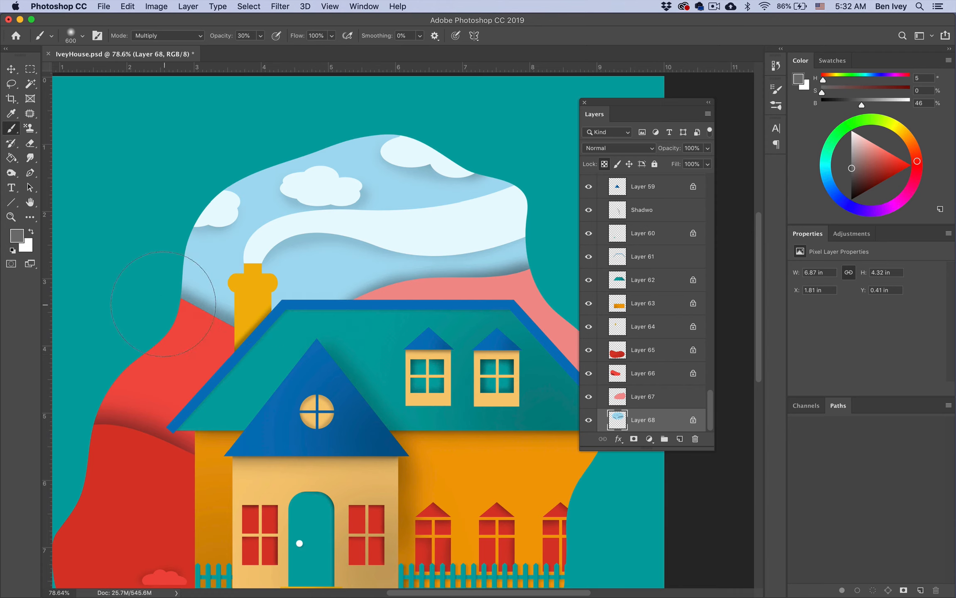
key(bracketright)
key(bracketright)
key(bracketright)
key(bracketright)
key(bracketright)
key(bracketright)
key(bracketright)
scroll(251, 376, down, 2)
scroll(251, 376, down, 1)
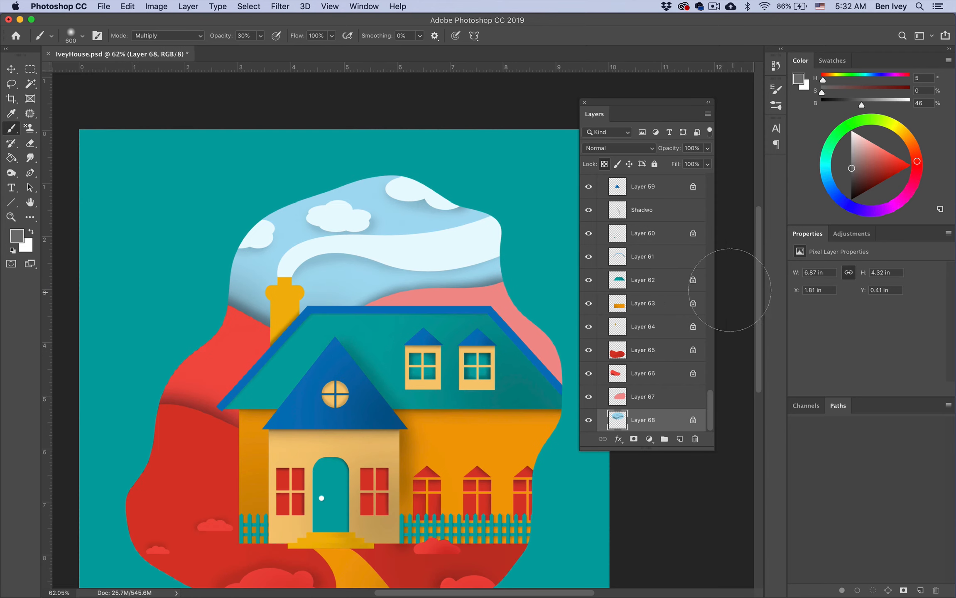
Select Layer 67's pink hill, enlarge the brush to 1000 px and paint soft shading along the hill
scroll(732, 289, down, 1)
click(659, 397)
key(bracketright)
key(bracketright)
key(bracketright)
key(bracketright)
click(541, 357)
drag(541, 357, 490, 233)
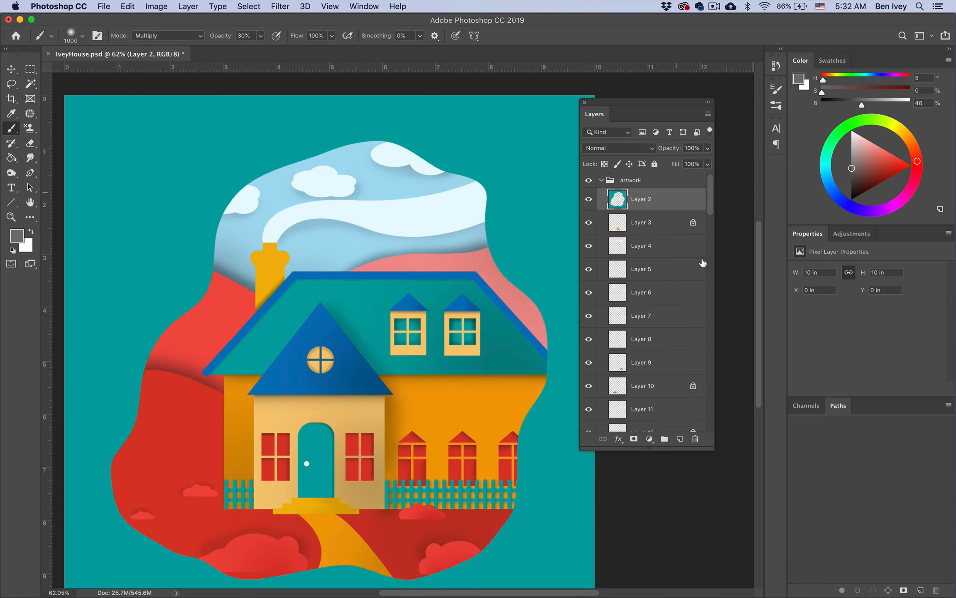
Add a new layer directly beneath Layer 2 and set its blend mode to Multiply
super+click(680, 439)
click(618, 148)
click(627, 177)
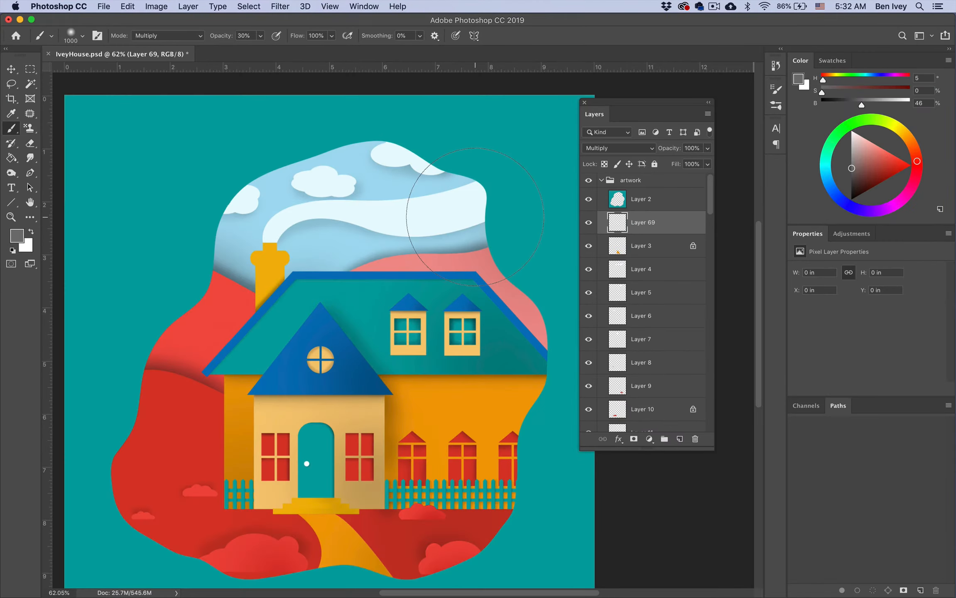
Set the brush to Normal mode at 700 px and paint a soft shadow all around the inside of the teal cutout's edge
drag(28, 177, 218, 185)
mouse_move(455, 162)
mouse_down()
mouse_move(540, 328)
mouse_move(511, 486)
mouse_move(374, 580)
mouse_move(130, 562)
mouse_move(148, 373)
mouse_move(266, 170)
mouse_move(378, 141)
mouse_move(291, 166)
mouse_move(166, 353)
mouse_move(152, 545)
mouse_move(241, 575)
mouse_move(440, 565)
mouse_move(522, 416)
mouse_move(555, 384)
mouse_move(528, 303)
mouse_move(502, 283)
mouse_move(468, 187)
mouse_move(314, 150)
mouse_move(324, 144)
mouse_move(204, 251)
mouse_move(152, 345)
mouse_up()
key(bracketleft)
key(bracketleft)
click(167, 35)
click(146, 9)
mouse_move(293, 190)
mouse_down()
mouse_move(396, 122)
mouse_move(496, 183)
mouse_move(502, 247)
mouse_move(549, 298)
mouse_move(563, 363)
mouse_move(539, 462)
mouse_move(544, 407)
mouse_up()
mouse_move(472, 583)
mouse_down()
mouse_move(386, 595)
mouse_move(401, 587)
mouse_move(257, 581)
mouse_move(158, 547)
mouse_up()
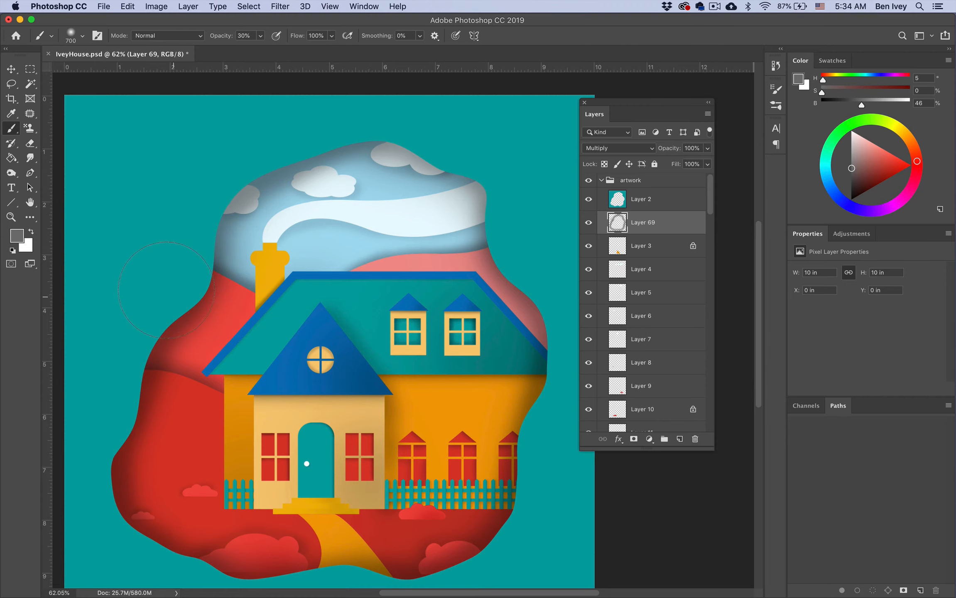
mouse_move(374, 125)
mouse_down()
mouse_move(423, 133)
mouse_move(478, 167)
mouse_move(523, 232)
mouse_up()
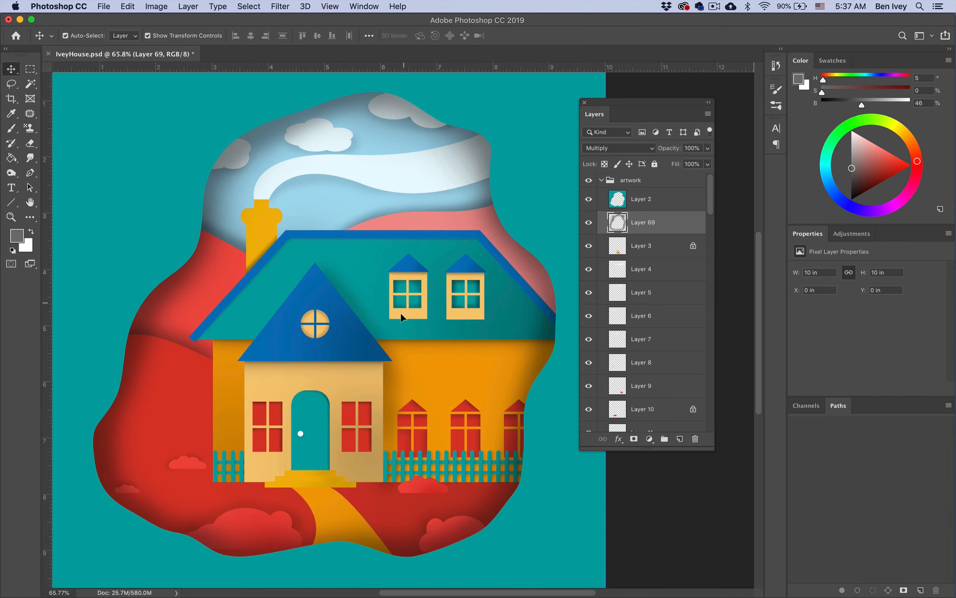
Examine the shading across the finished house illustration and deselect all layers
scroll(420, 352, up, 5)
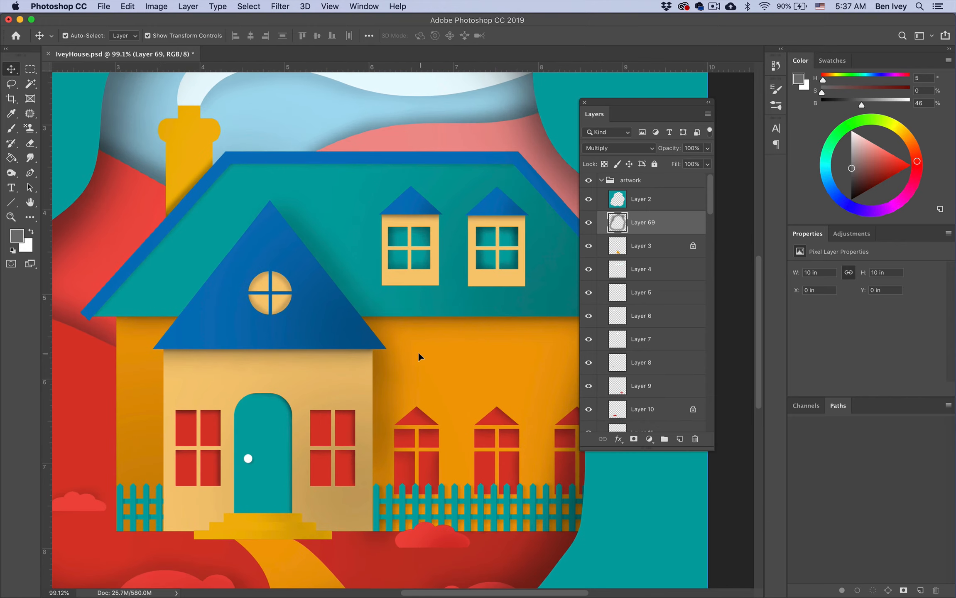
scroll(427, 209, up, 5)
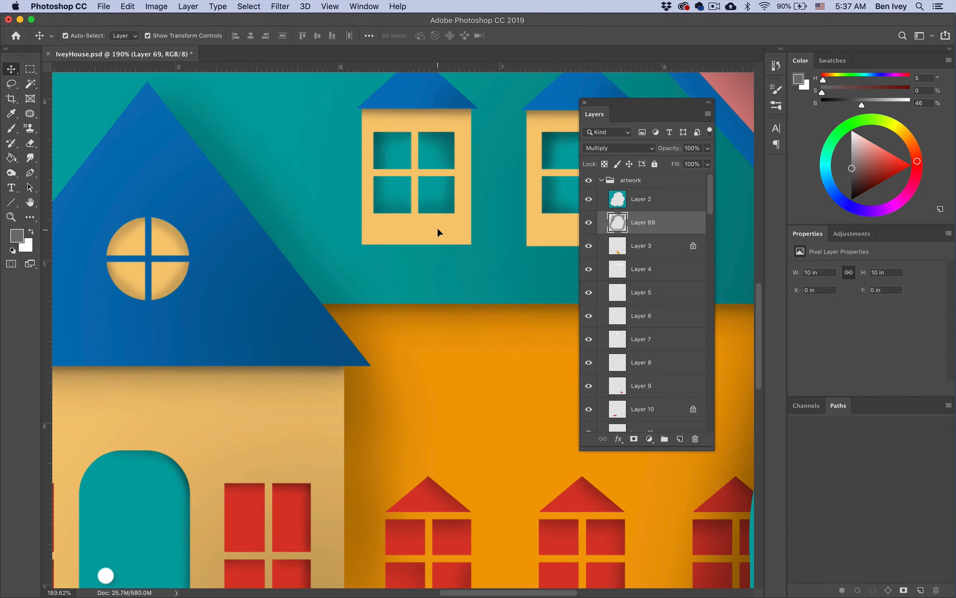
scroll(439, 230, down, 3)
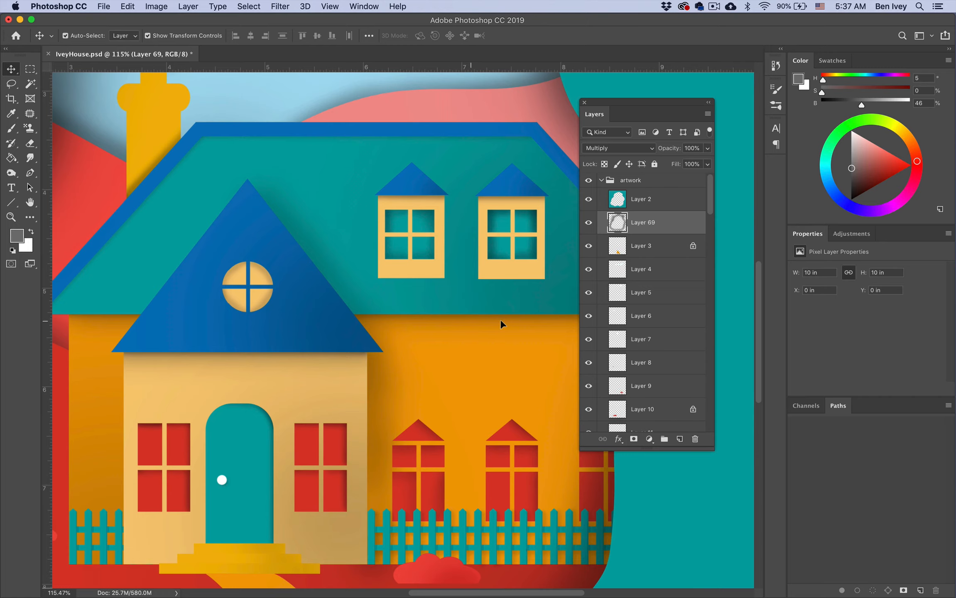
scroll(287, 368, down, 4)
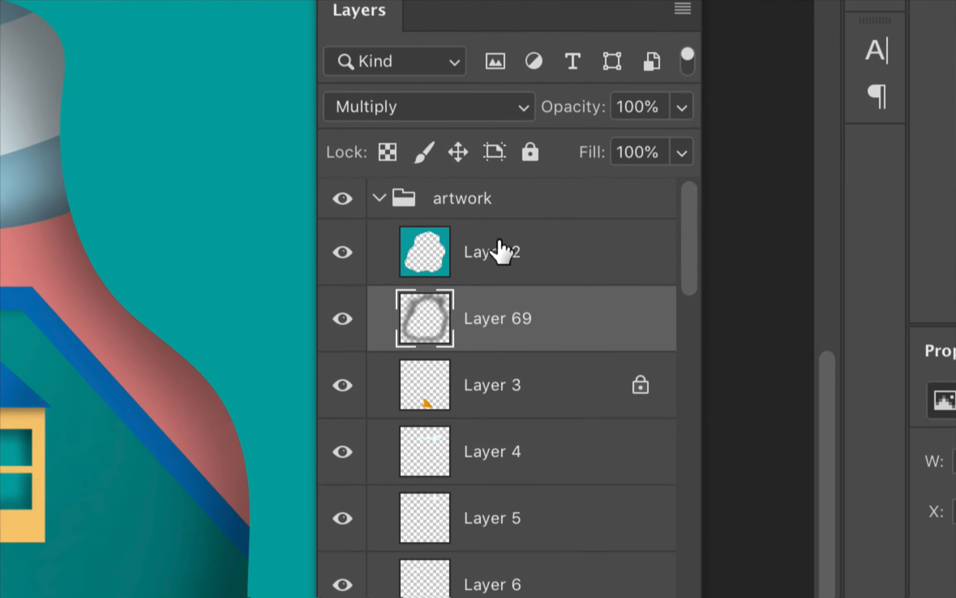
click(648, 198)
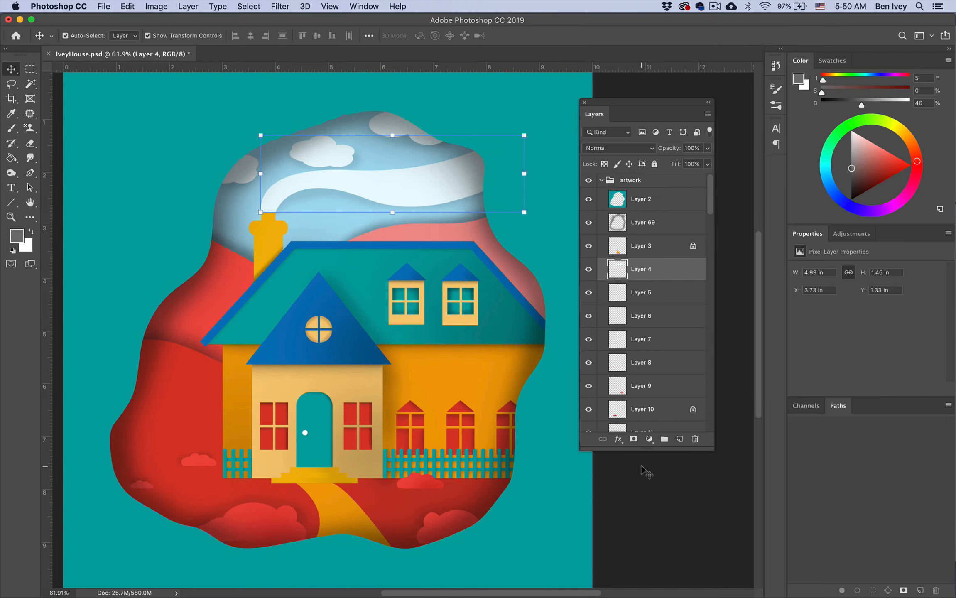
click(642, 467)
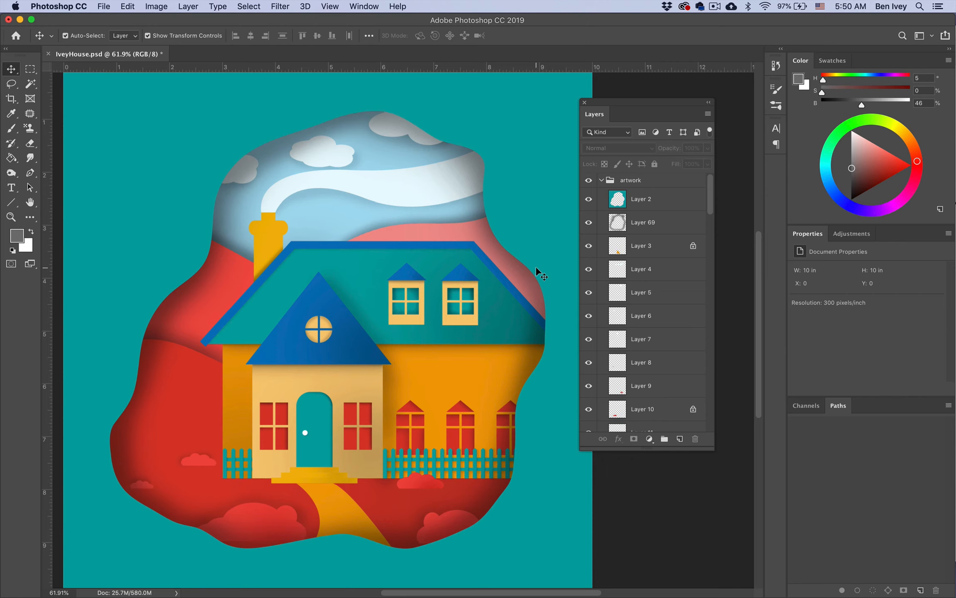
Switch to the Finder's Project folder, preview the paper texture images from PaperTexture4.jpg through PaperTexture1.jpg, and return to Photoshop
key(ctrl+Up)
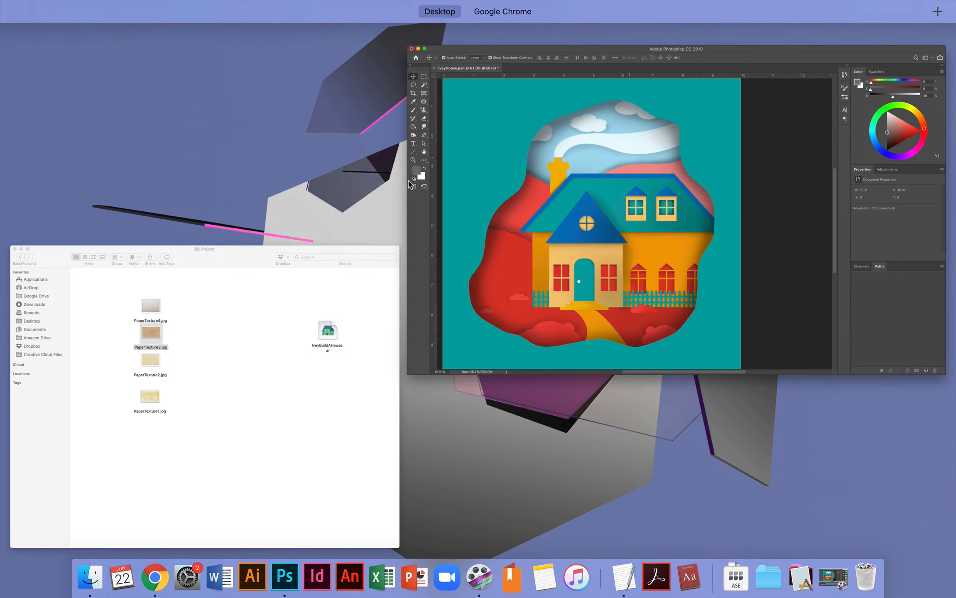
click(299, 346)
click(671, 138)
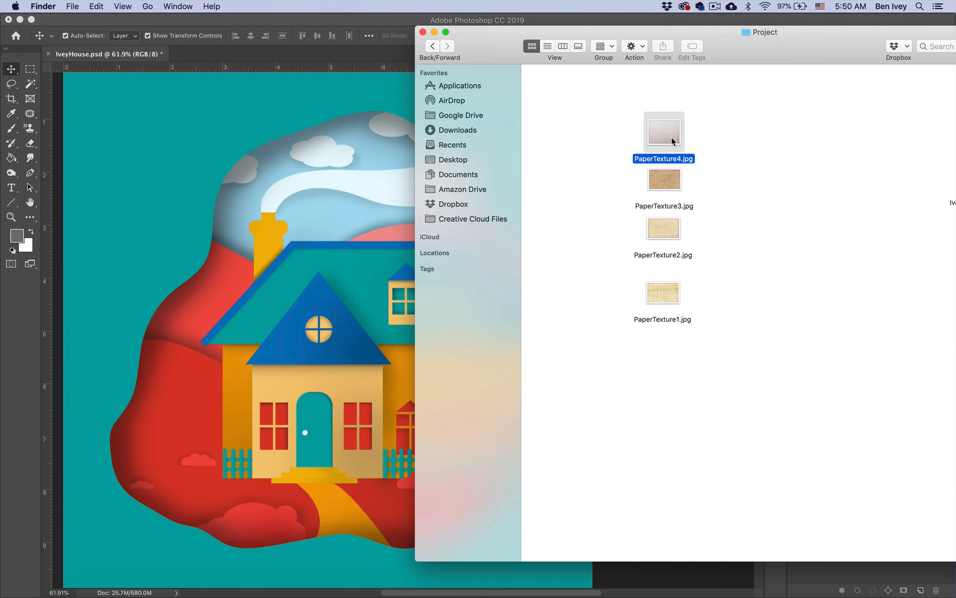
key(space)
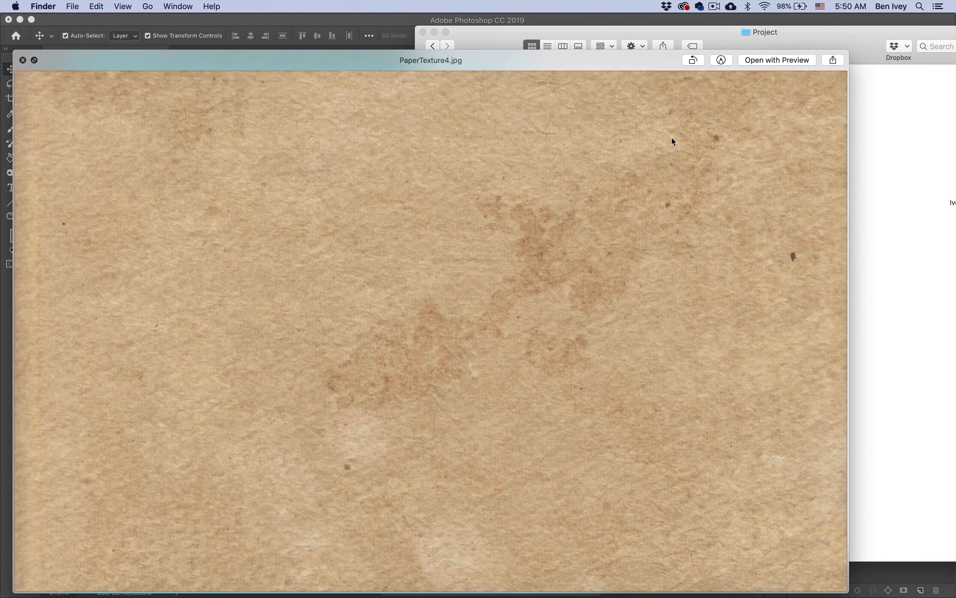
key(Left)
key(Left)
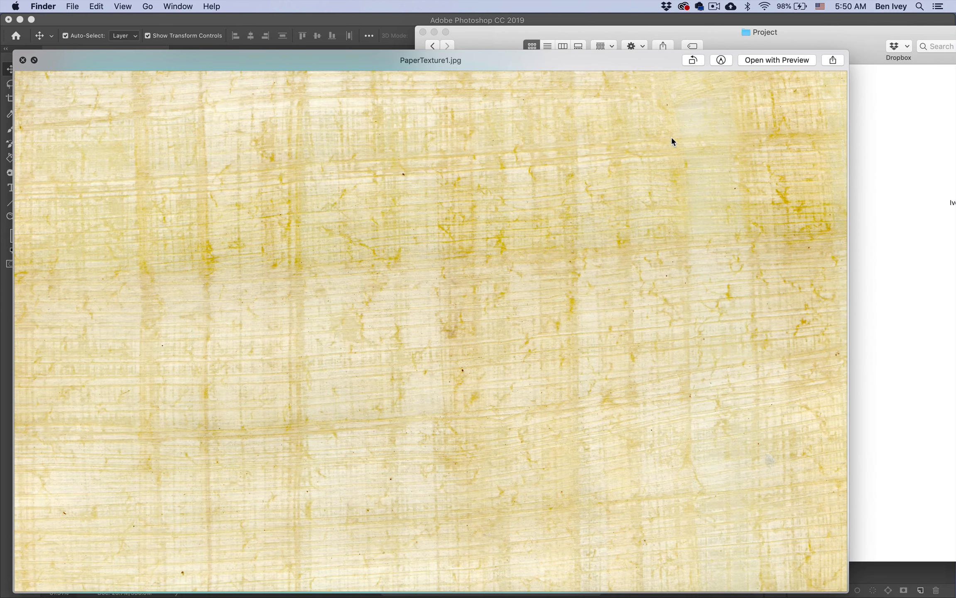
key(space)
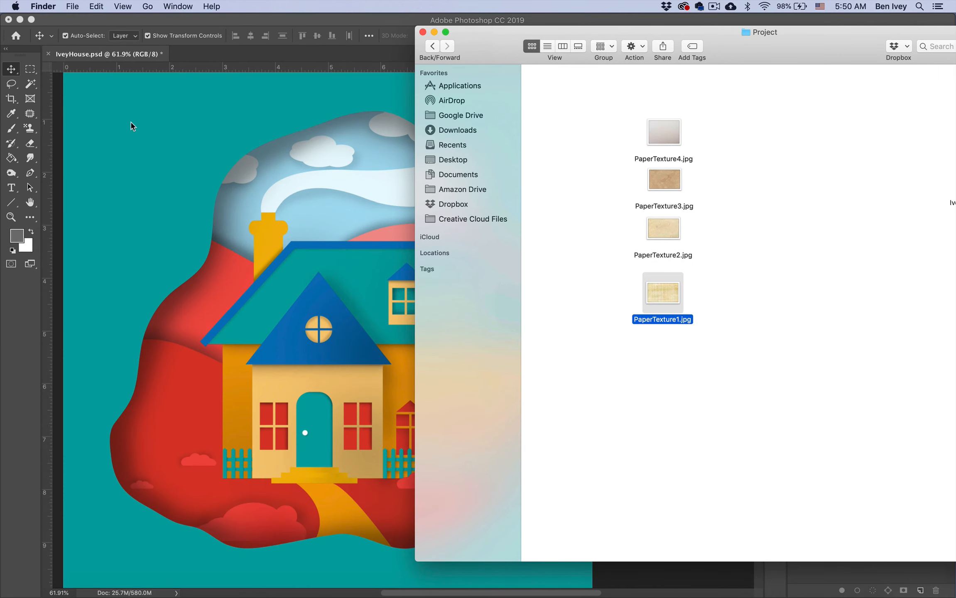
click(154, 121)
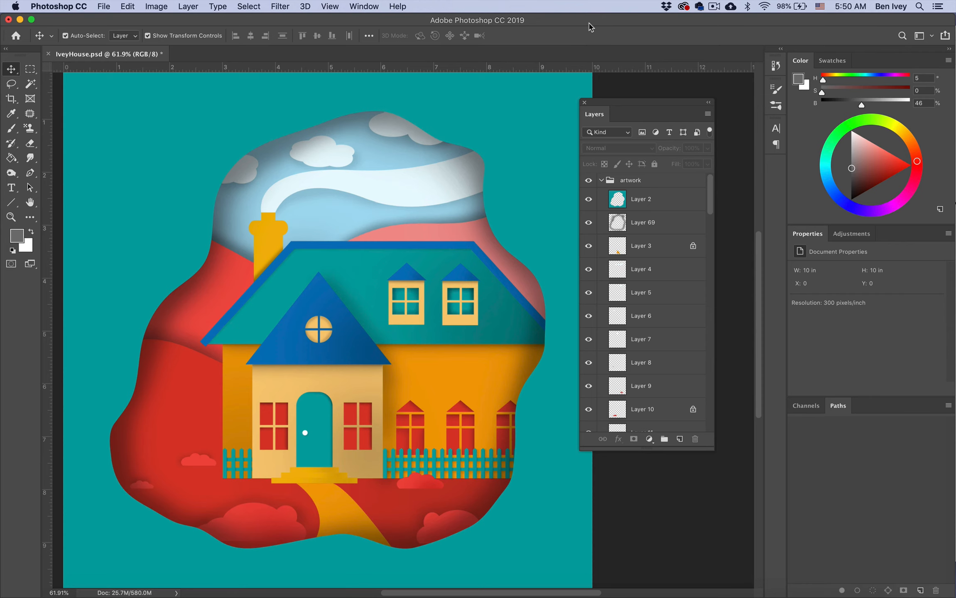
Preview only PaperTexture4.jpg at full size in the Finder's Project folder and go back to the Photoshop document
key(ctrl+Up)
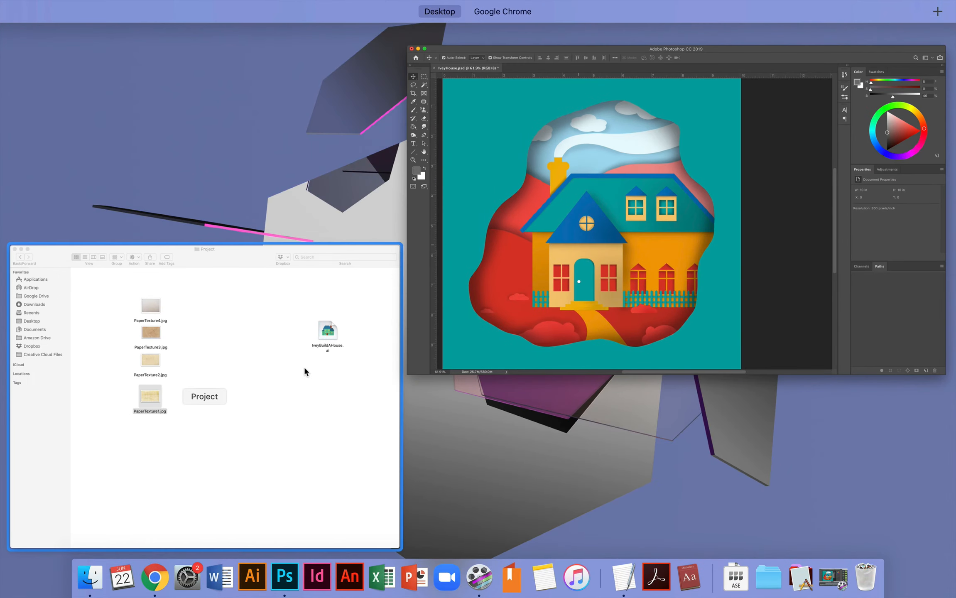
click(307, 370)
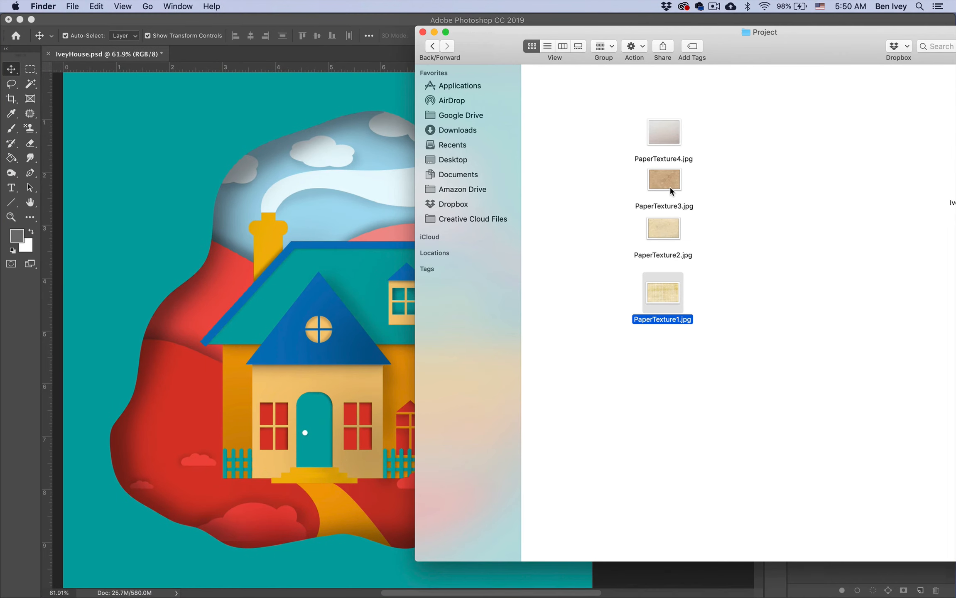
click(666, 130)
key(space)
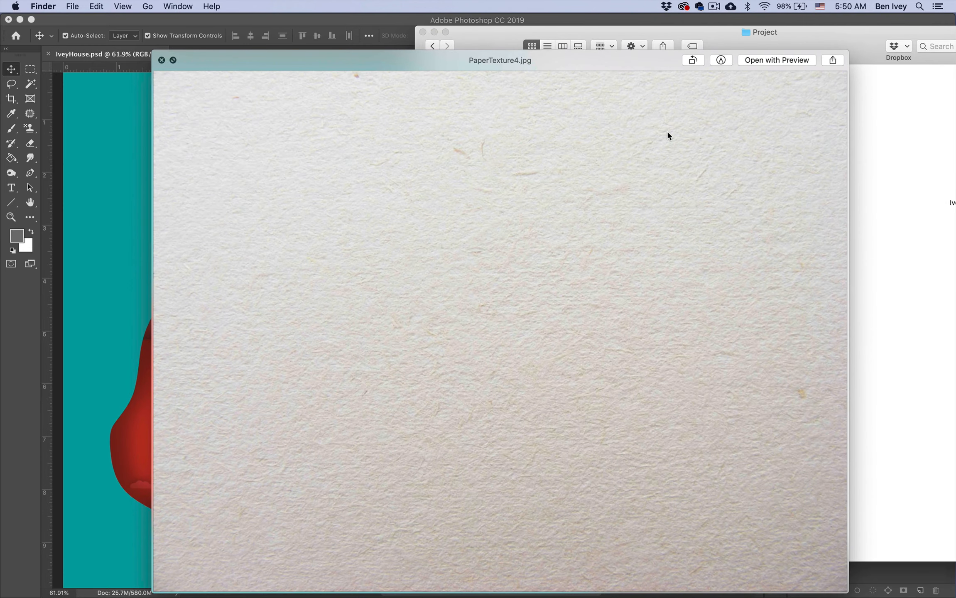
key(space)
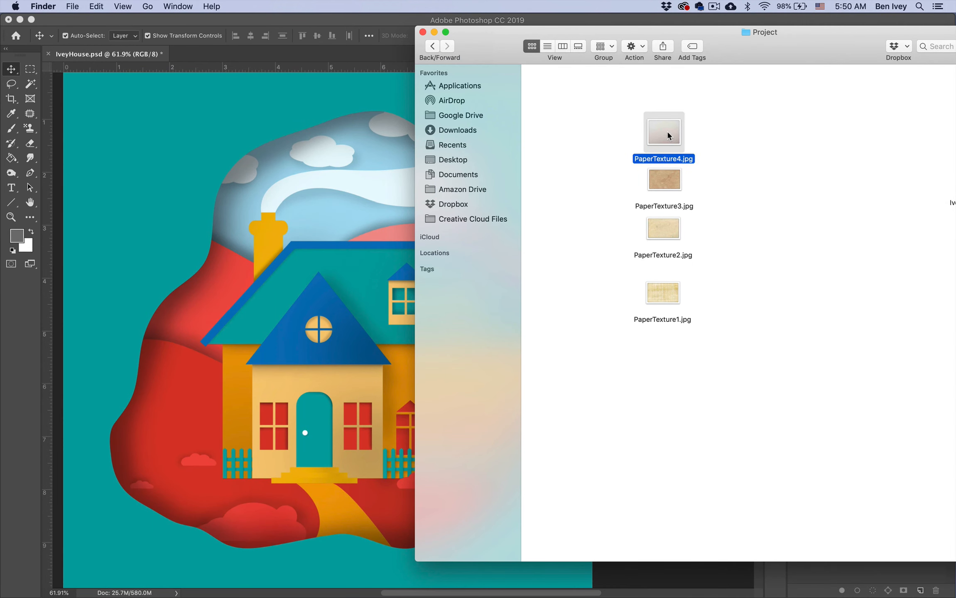
click(589, 134)
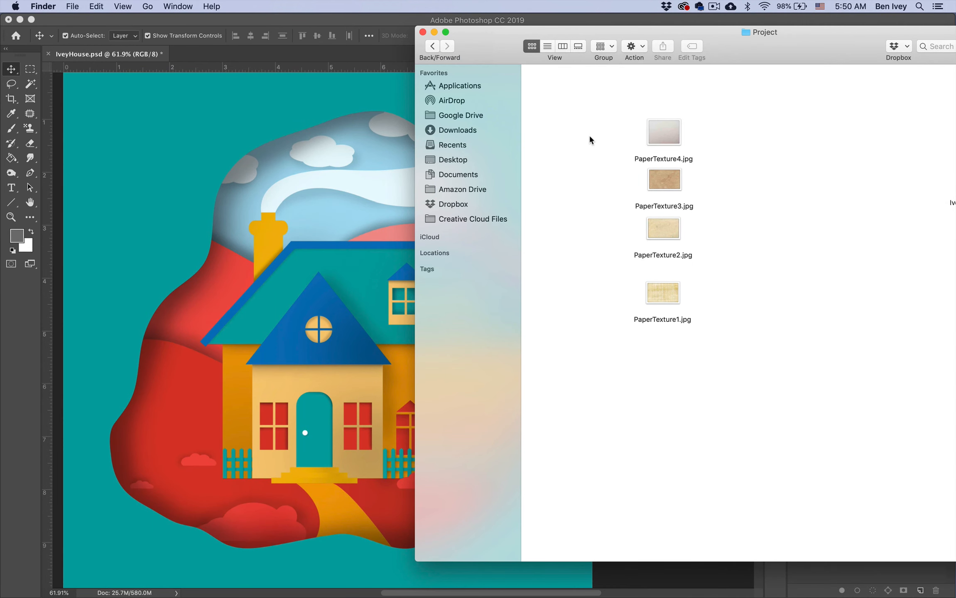
click(185, 140)
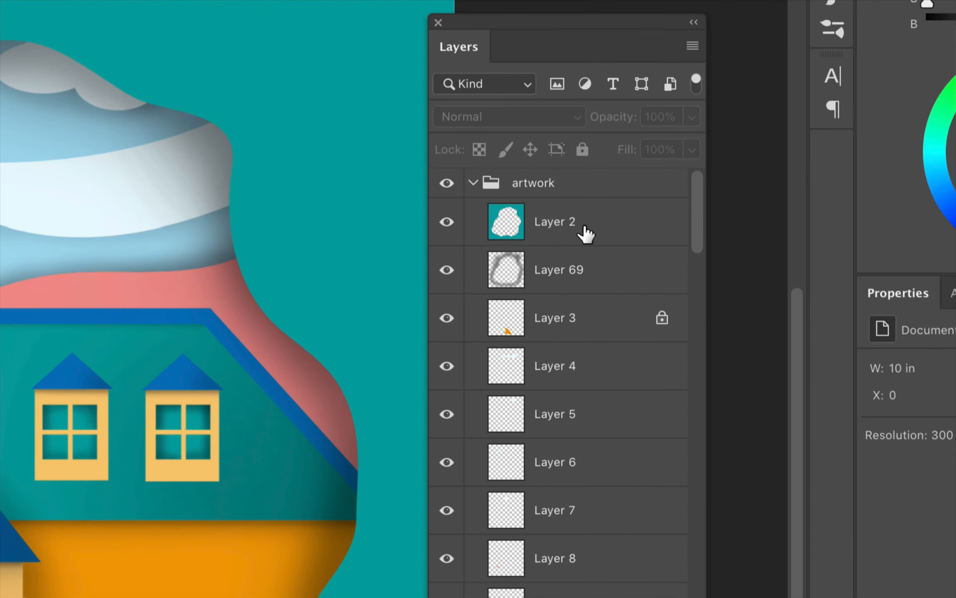
Place PaperTexture4.jpg from the Project folder as an embedded image directly above Layer 2
click(615, 213)
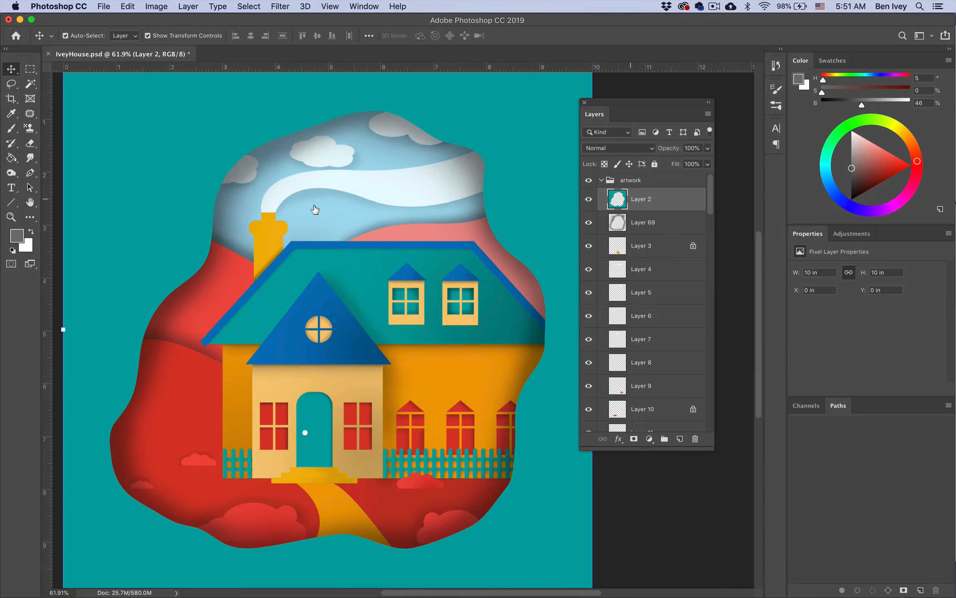
click(102, 6)
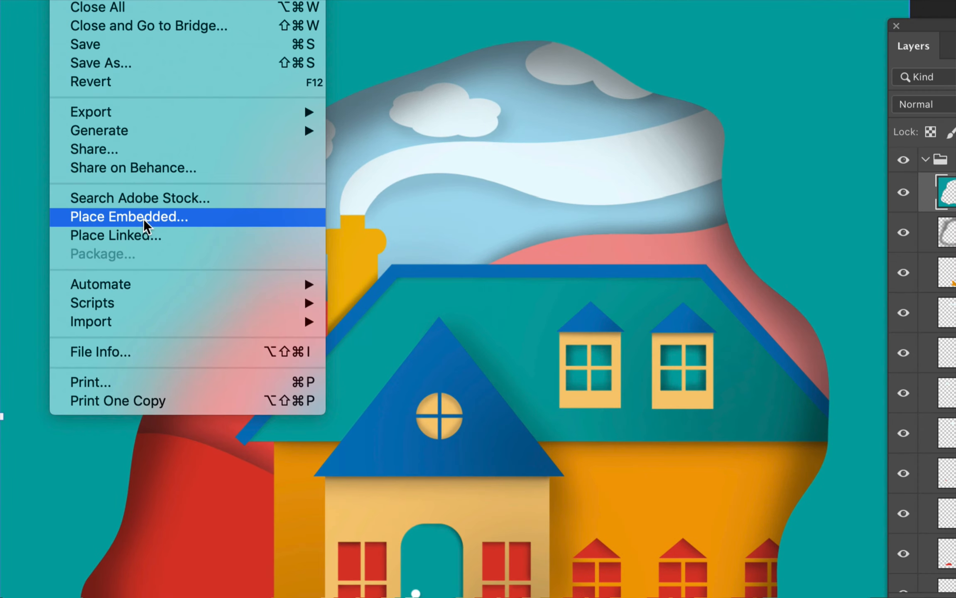
click(151, 213)
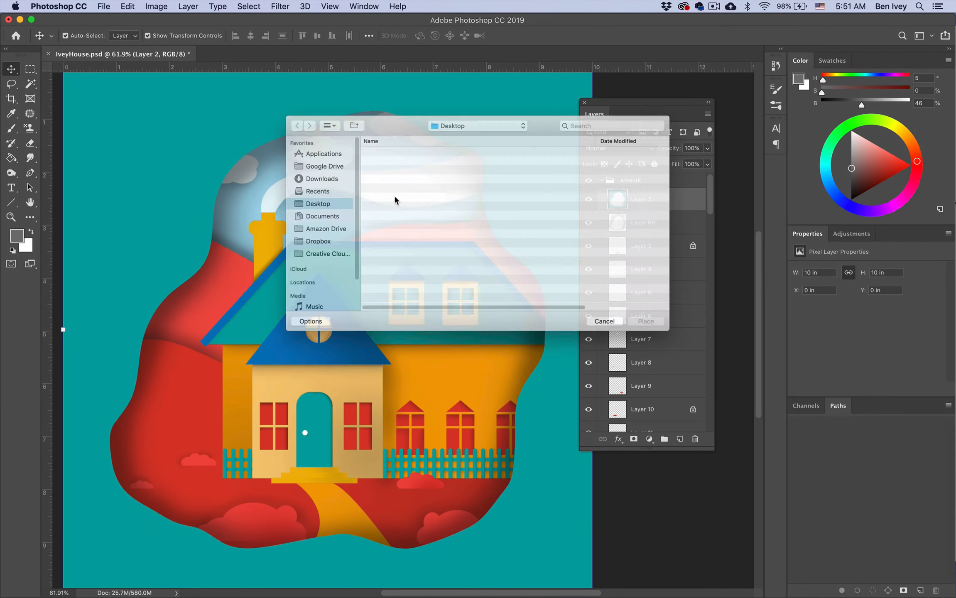
click(482, 112)
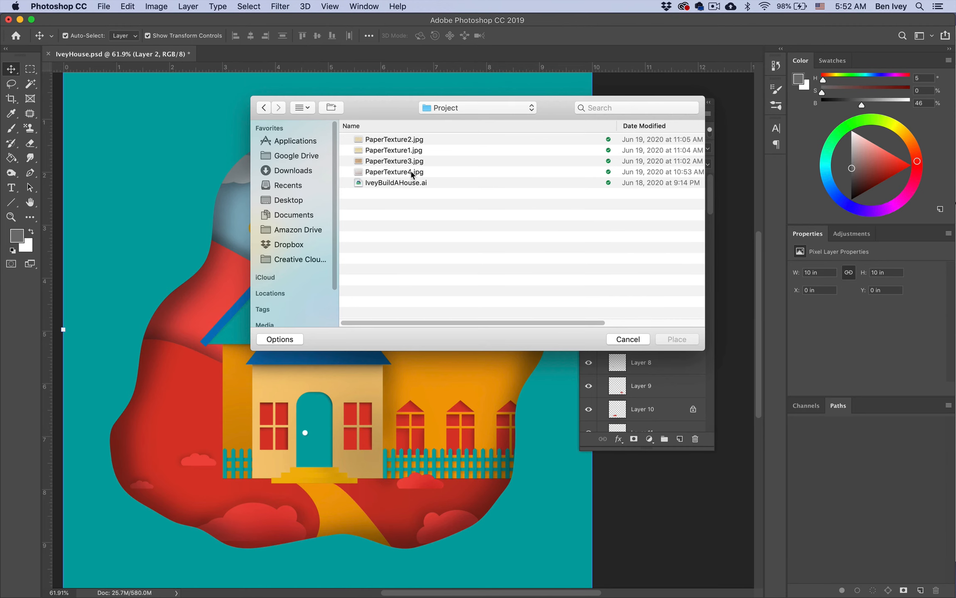
click(416, 173)
key(space)
key(space)
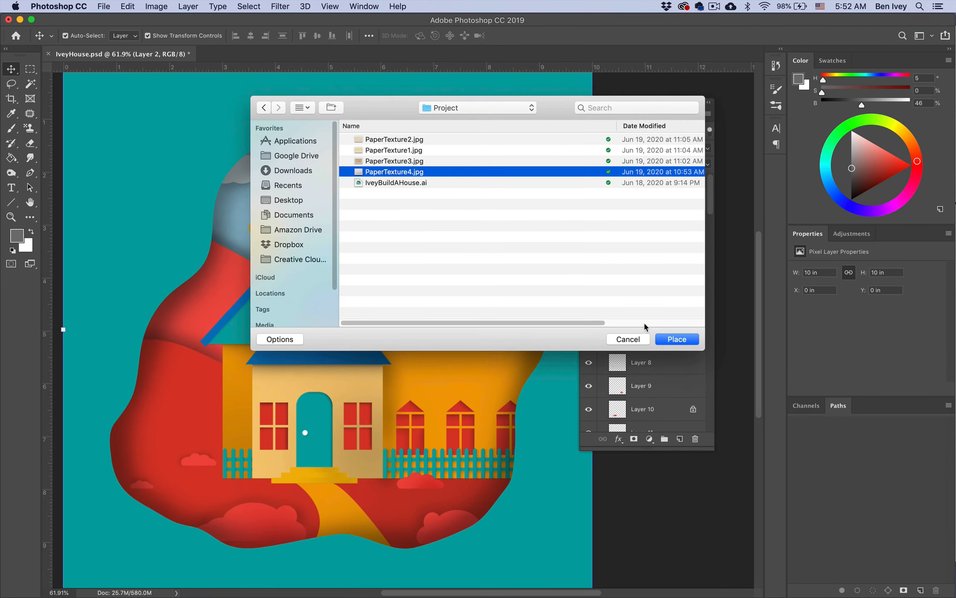
key(Return)
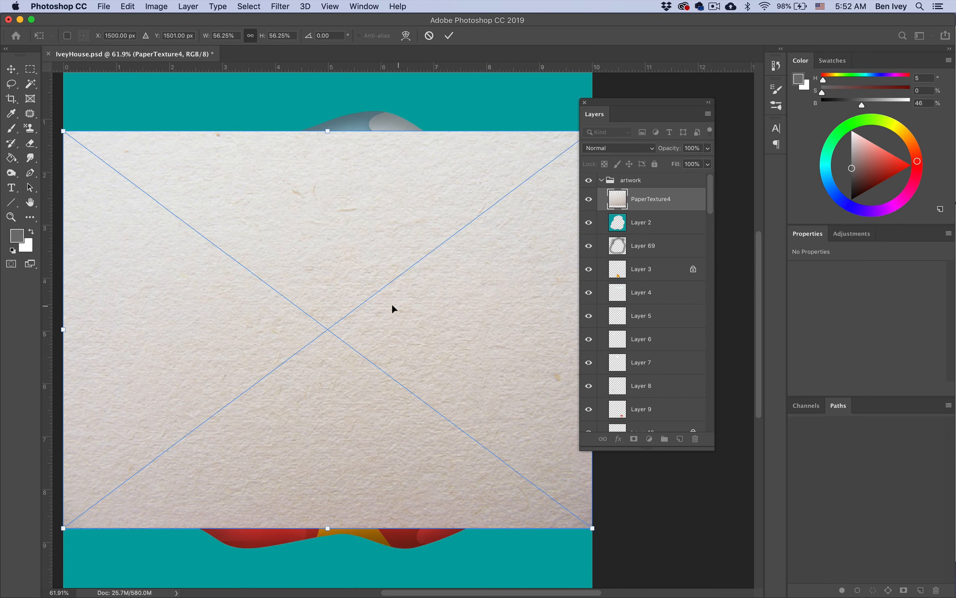
Scale the placed paper texture proportionally to about 77% so it covers the whole canvas, and commit the placement
scroll(366, 235, down, 3)
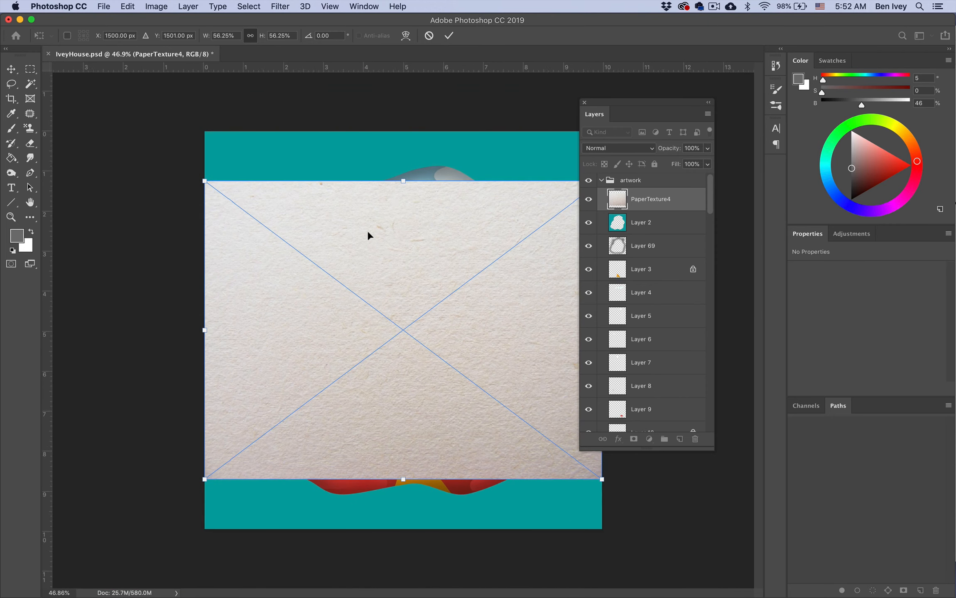
drag(404, 180, 401, 132)
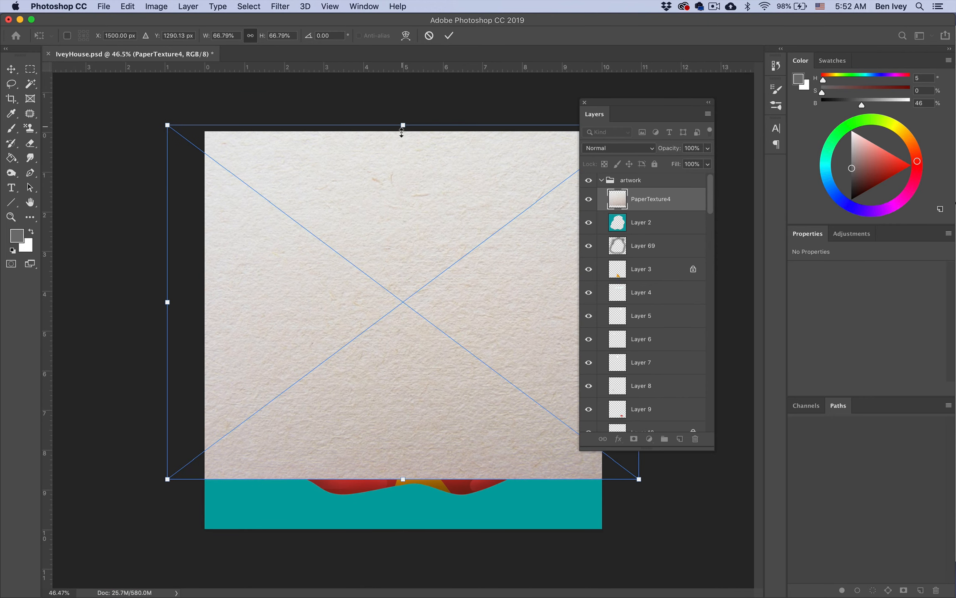
drag(402, 478, 406, 535)
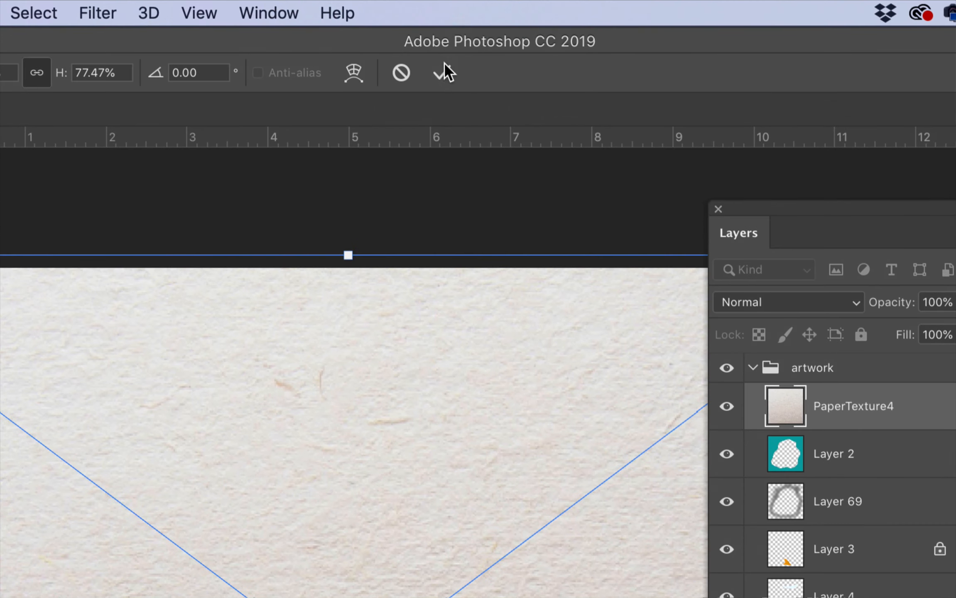
click(444, 64)
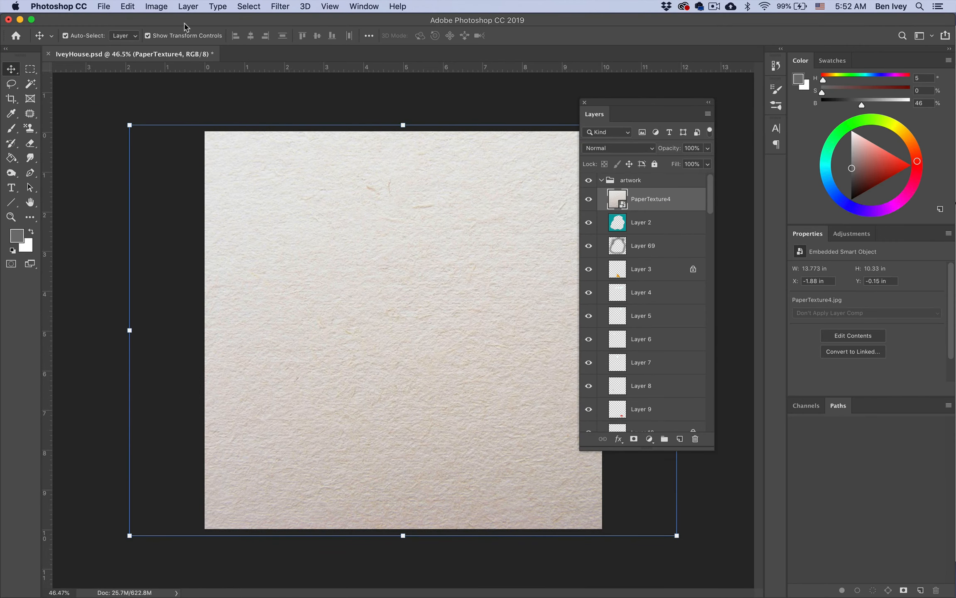
Rasterize the PaperTexture4 smart object into a regular pixel layer
click(194, 4)
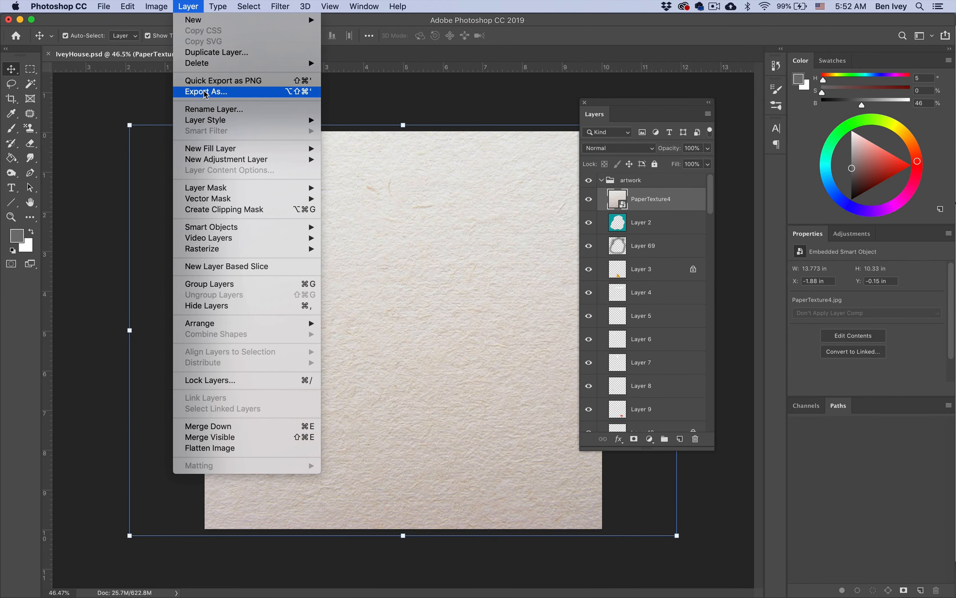
mouse_move(218, 248)
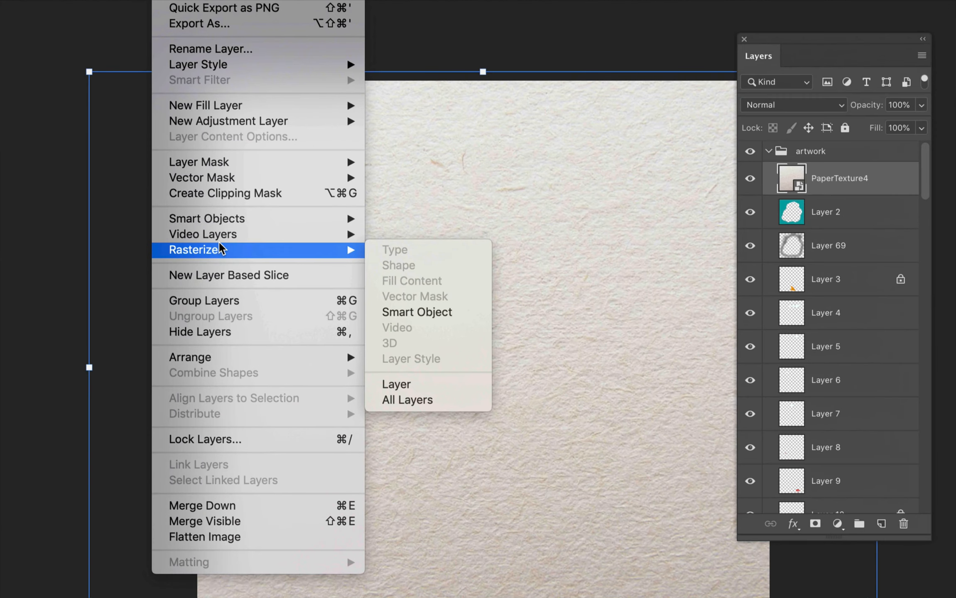
mouse_move(216, 218)
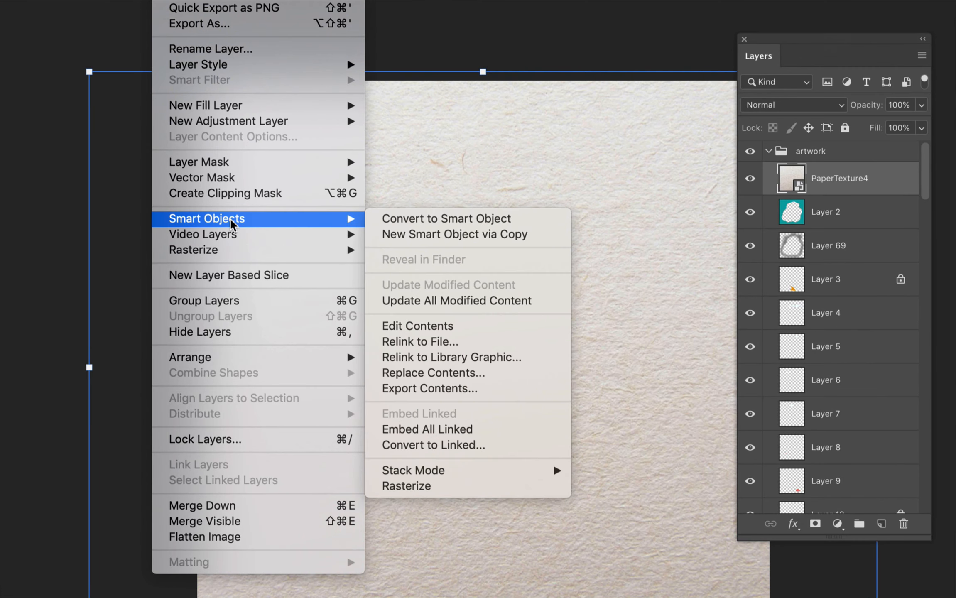
click(418, 485)
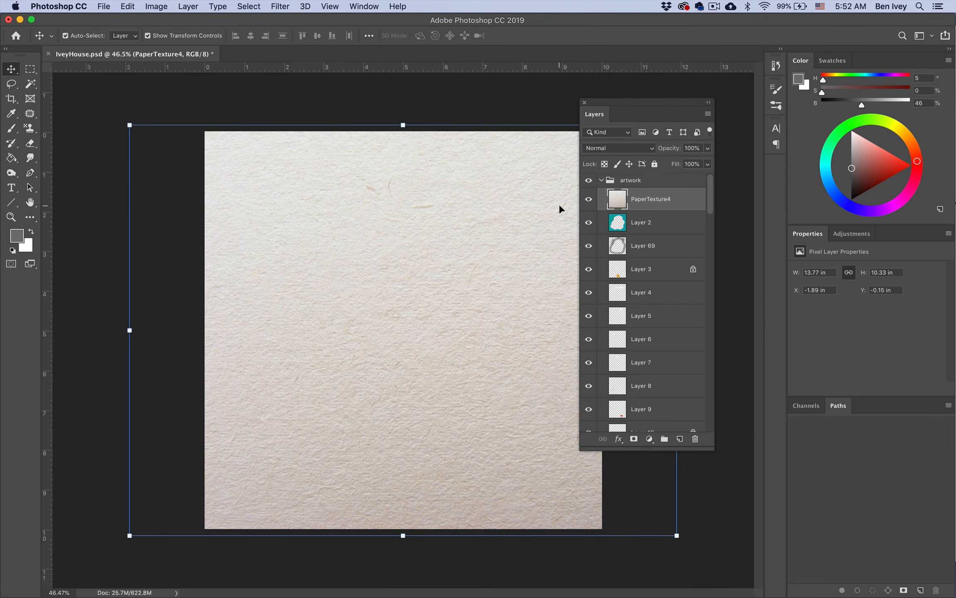
Clip the PaperTexture4 layer to Layer 2 with a clipping mask and set its blend mode to Multiply
scroll(499, 210, up, 2)
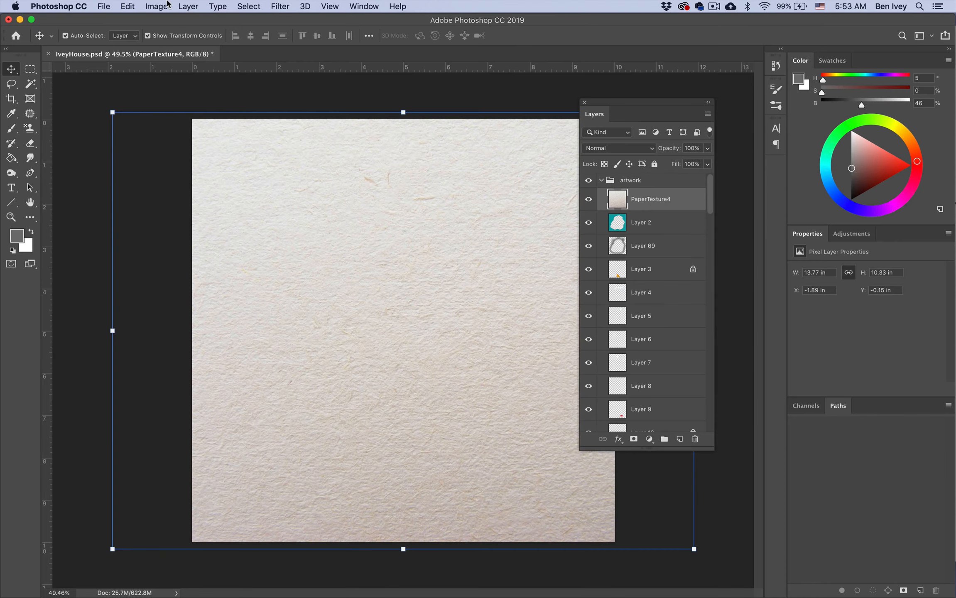
click(189, 6)
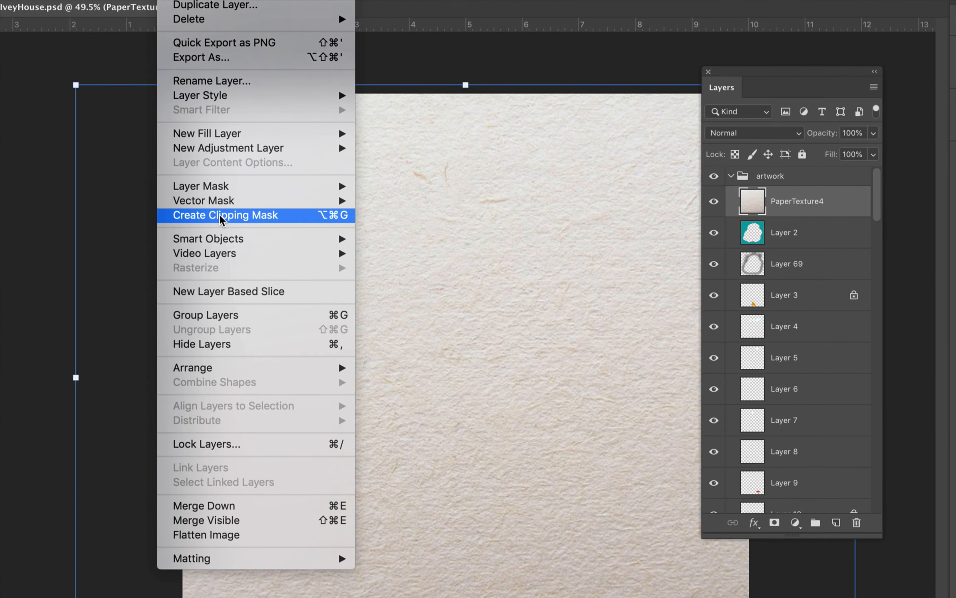
click(219, 214)
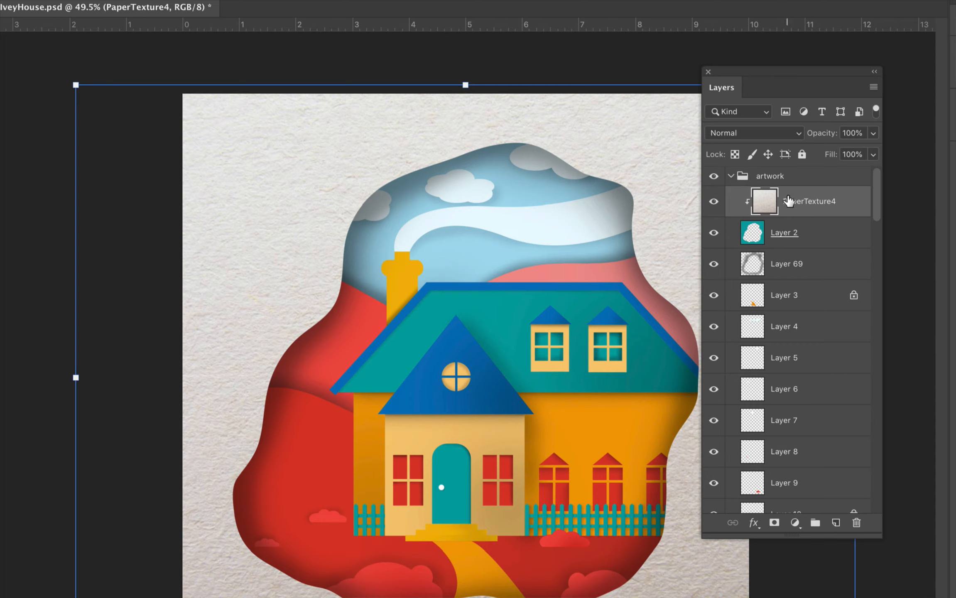
click(753, 133)
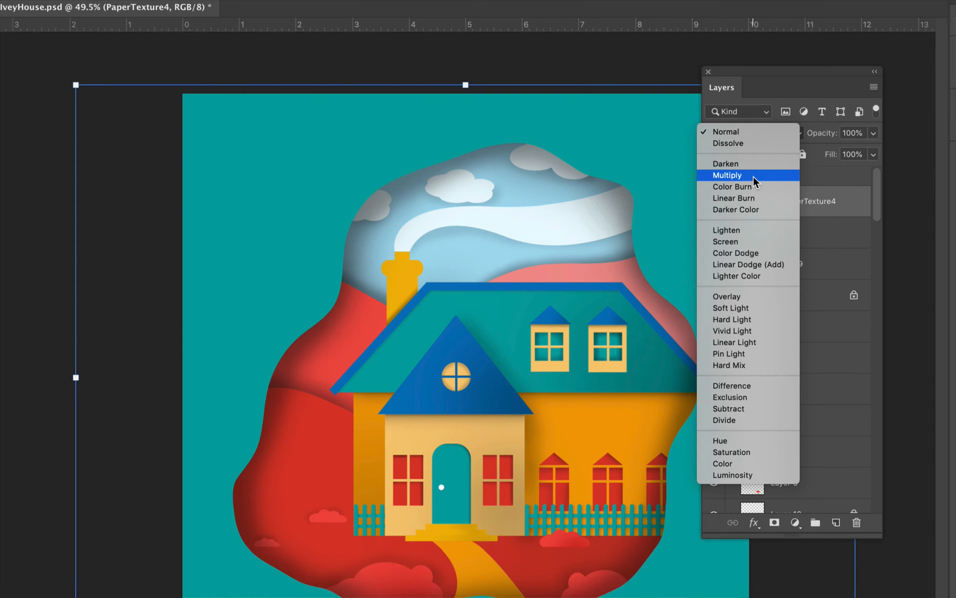
click(753, 176)
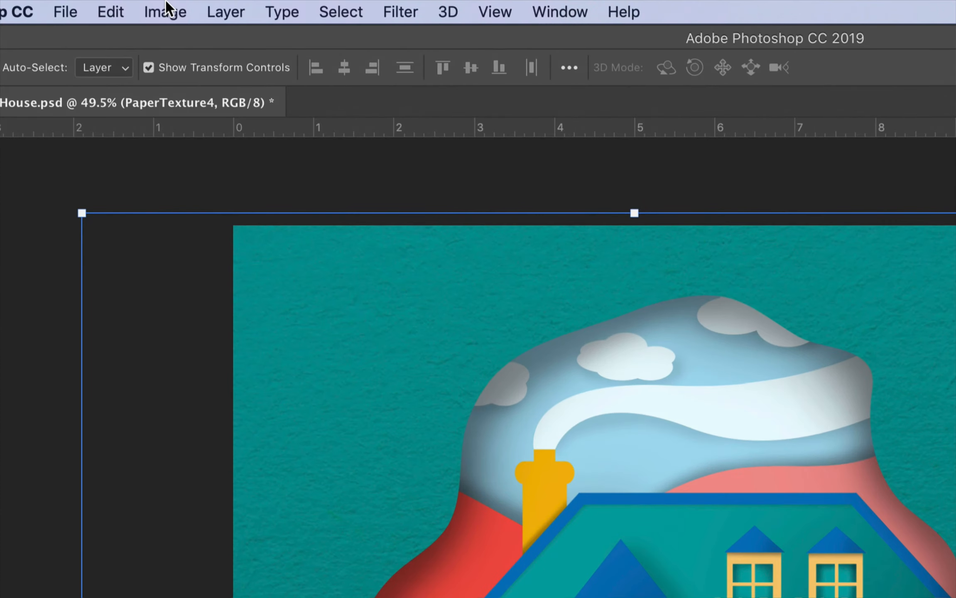
Desaturate the PaperTexture4 layer with a Hue/Saturation adjustment at Saturation -100, and deselect the layer
click(155, 6)
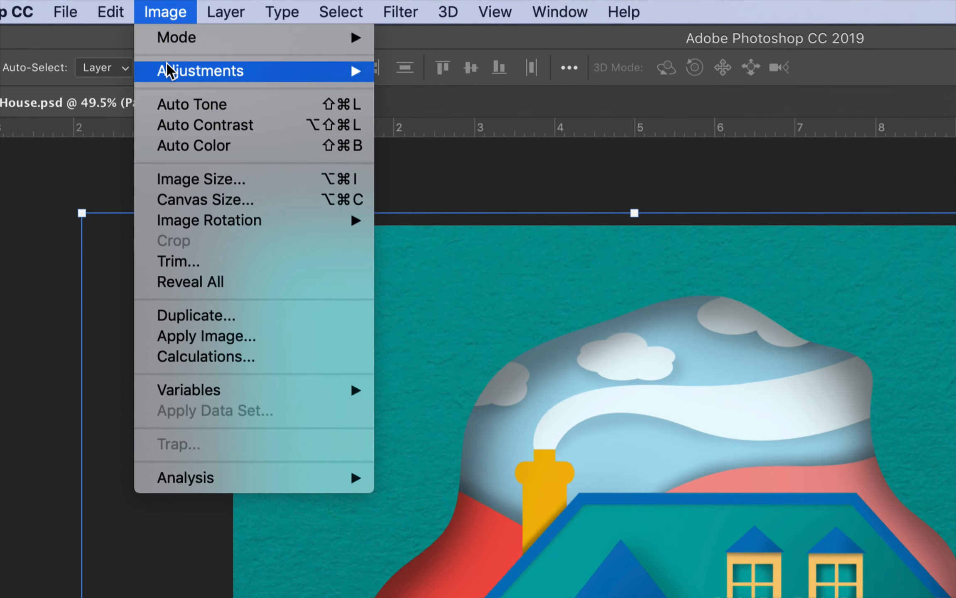
mouse_move(169, 72)
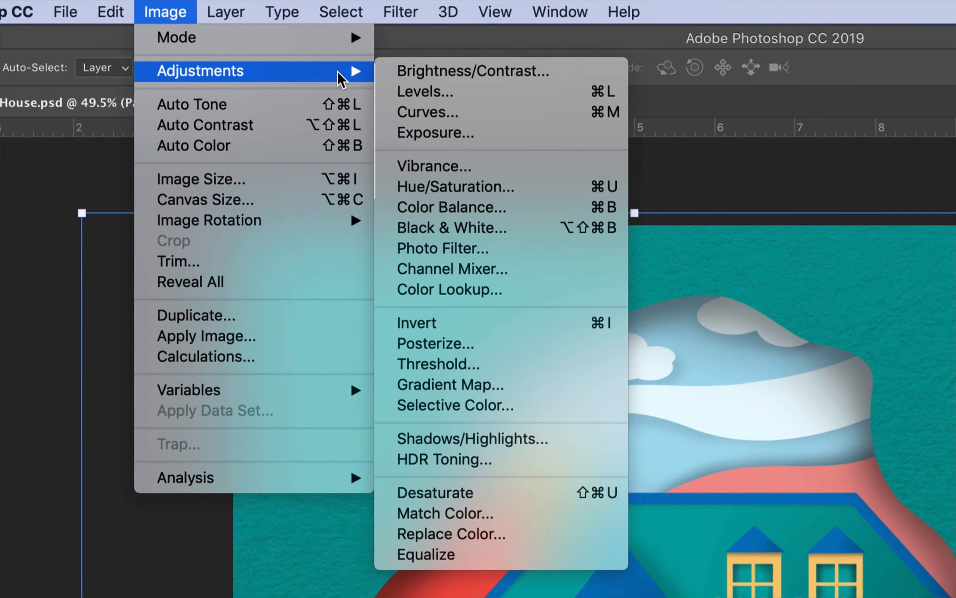
click(460, 190)
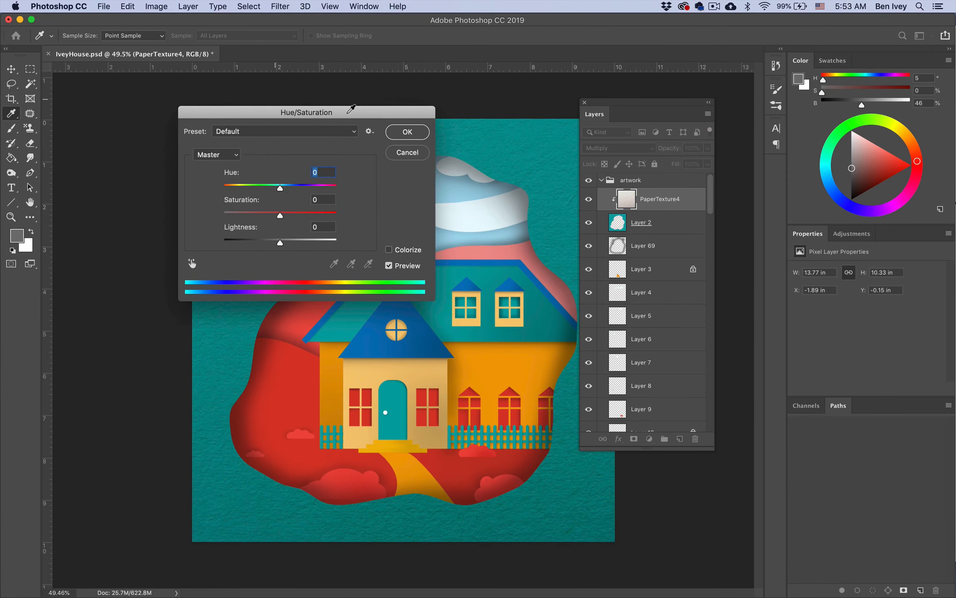
drag(351, 109, 682, 149)
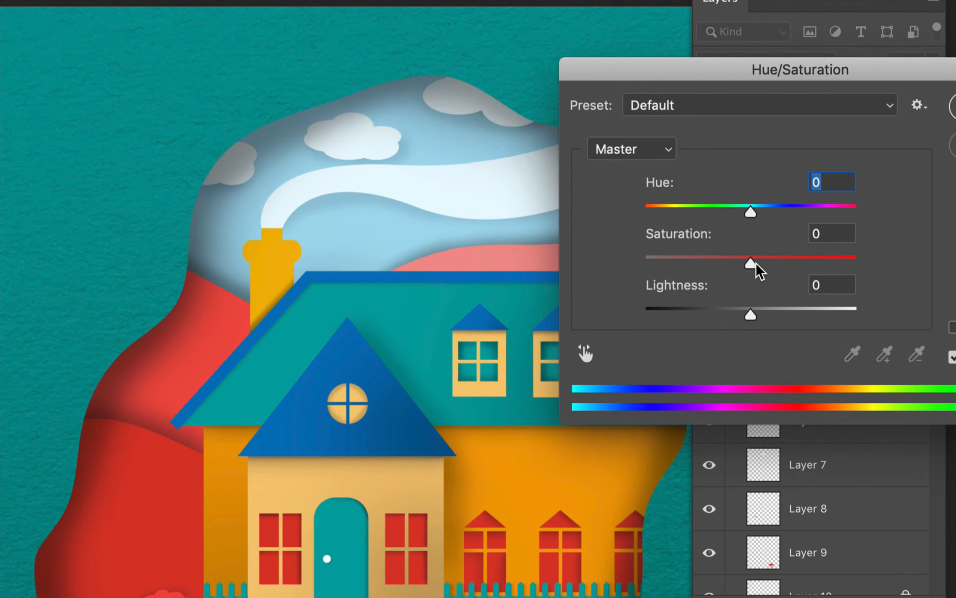
drag(751, 266, 628, 268)
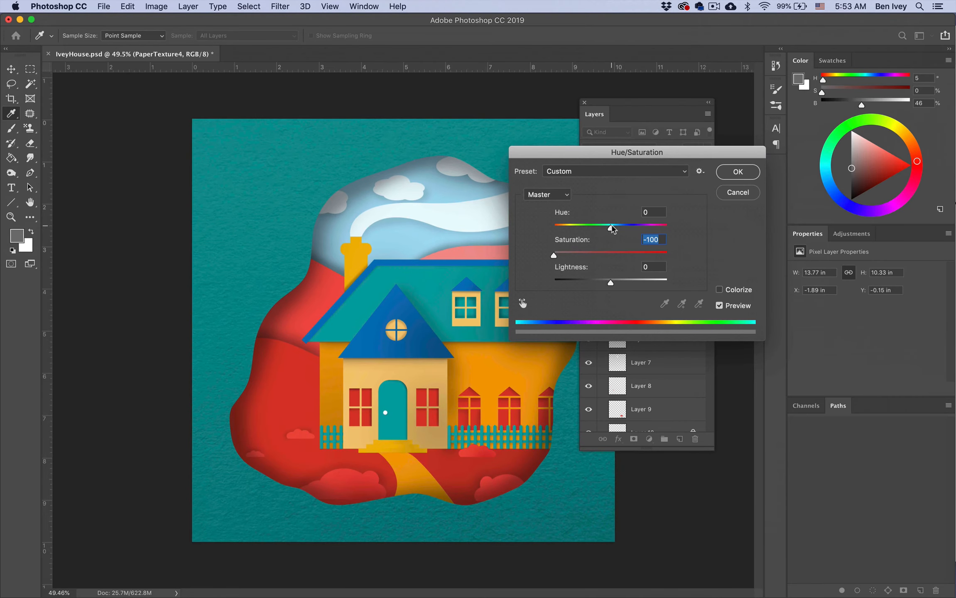
click(731, 172)
key(v)
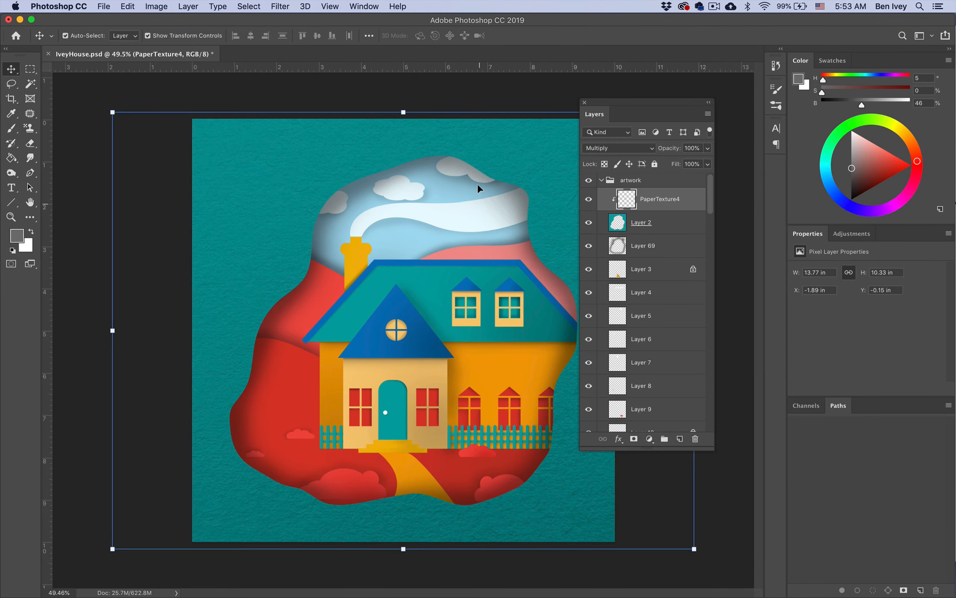
click(170, 221)
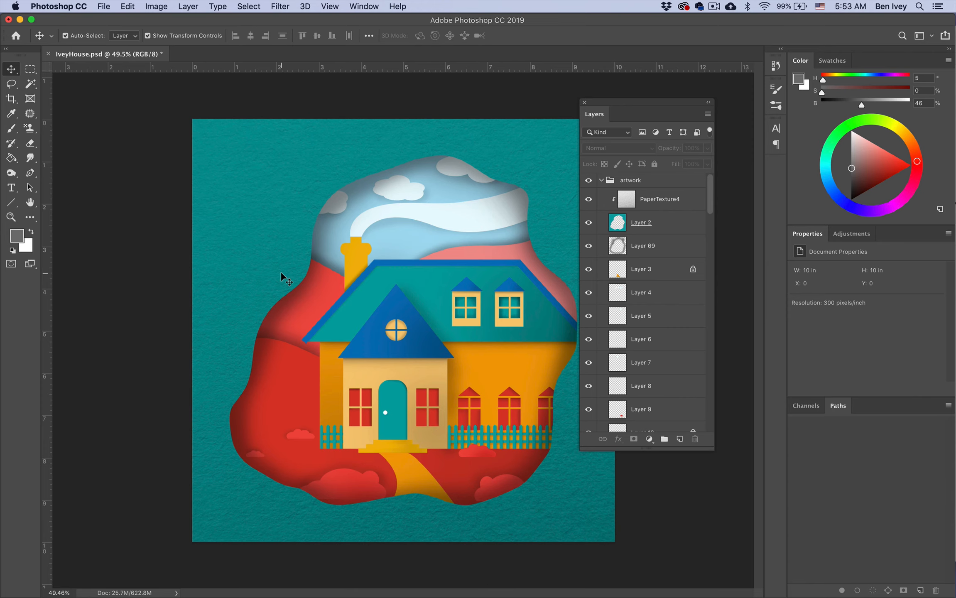
Preview PaperTexture1.jpg from the Project folder and place it as an embedded image directly above Layer 3
scroll(322, 273, up, 5)
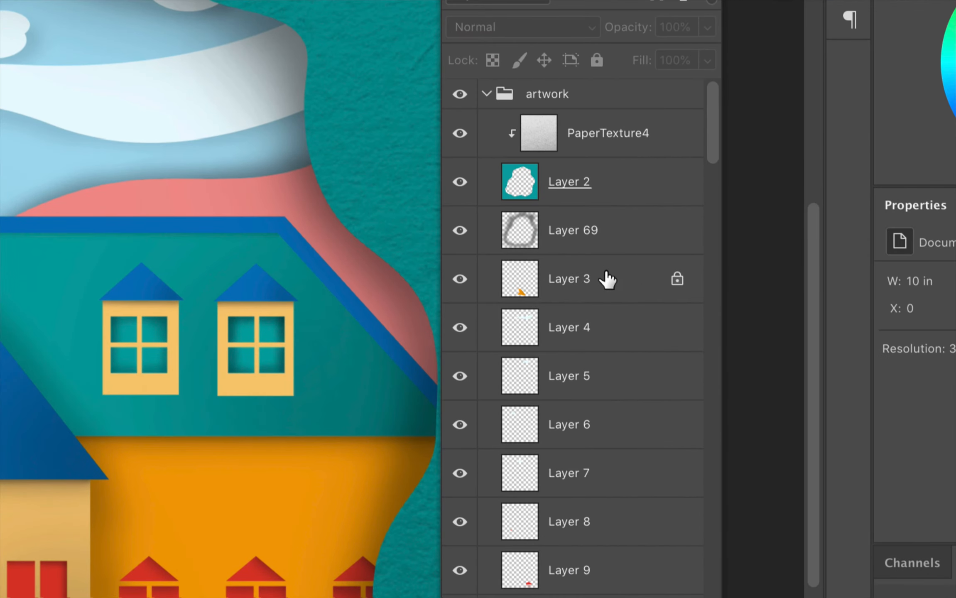
click(606, 278)
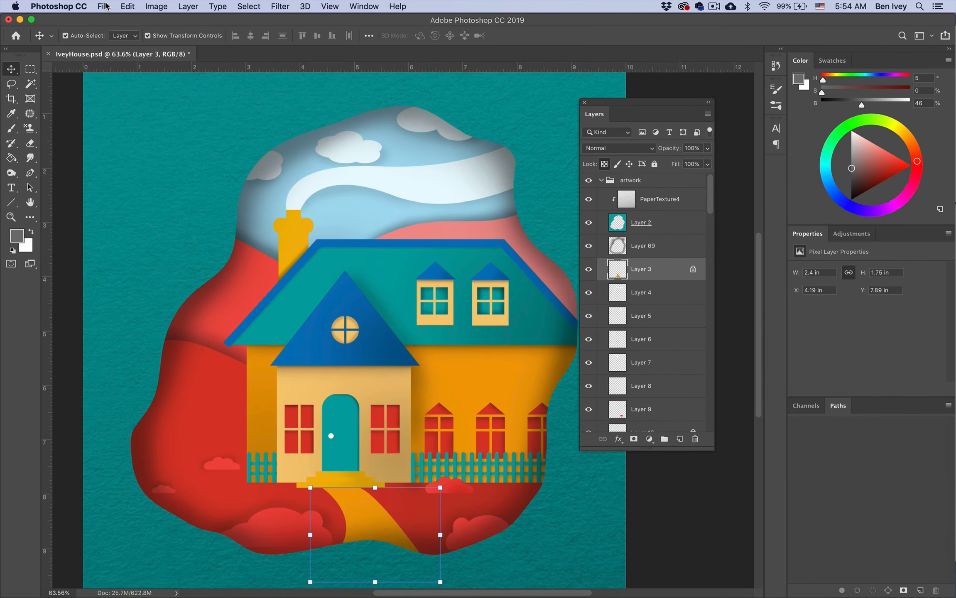
click(103, 6)
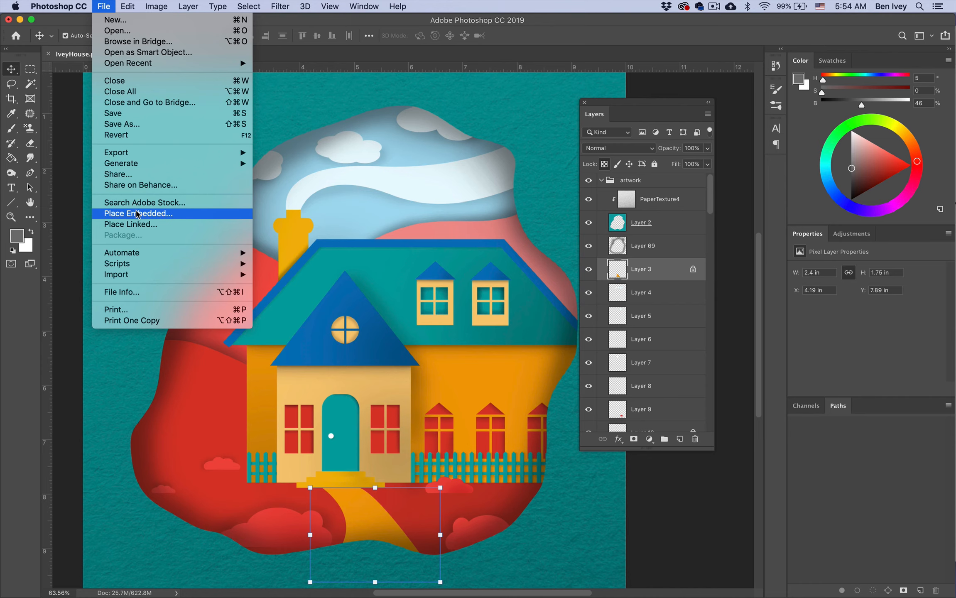
click(139, 213)
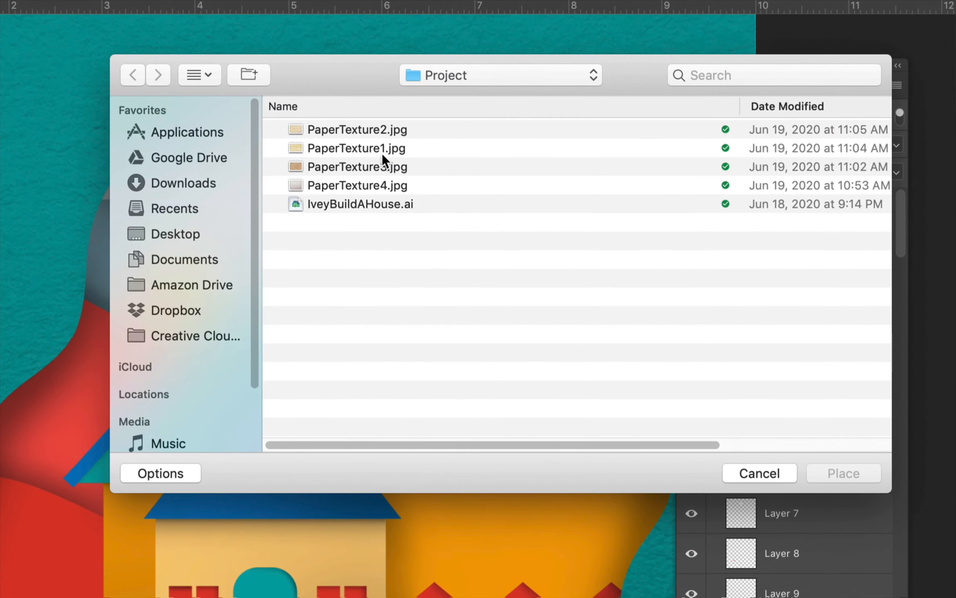
click(359, 150)
key(space)
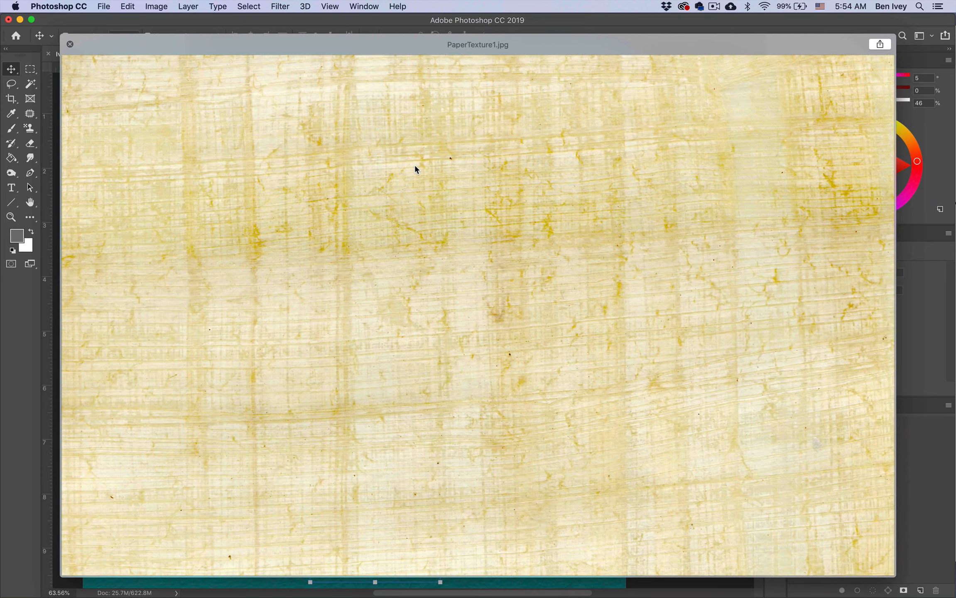
key(space)
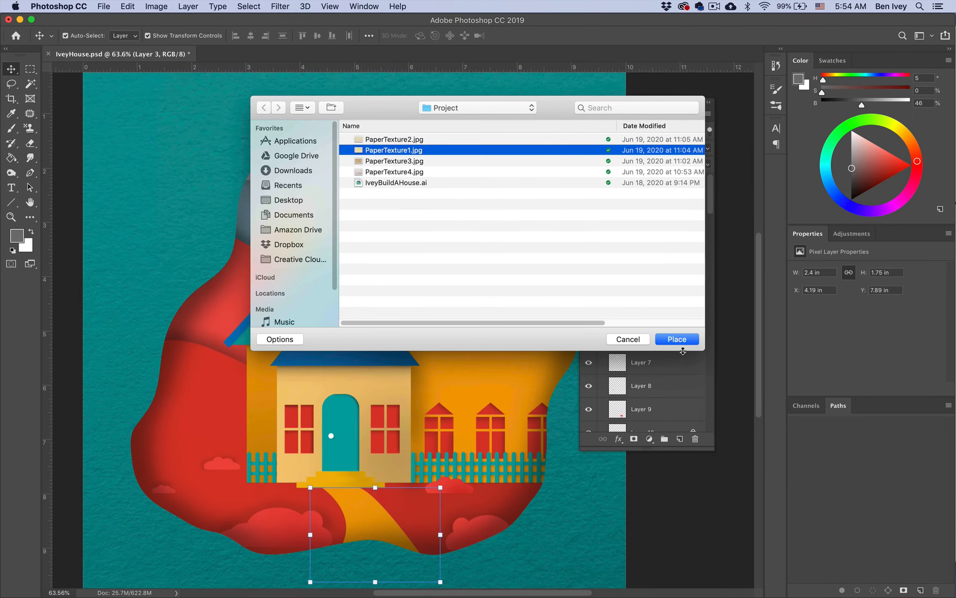
click(678, 340)
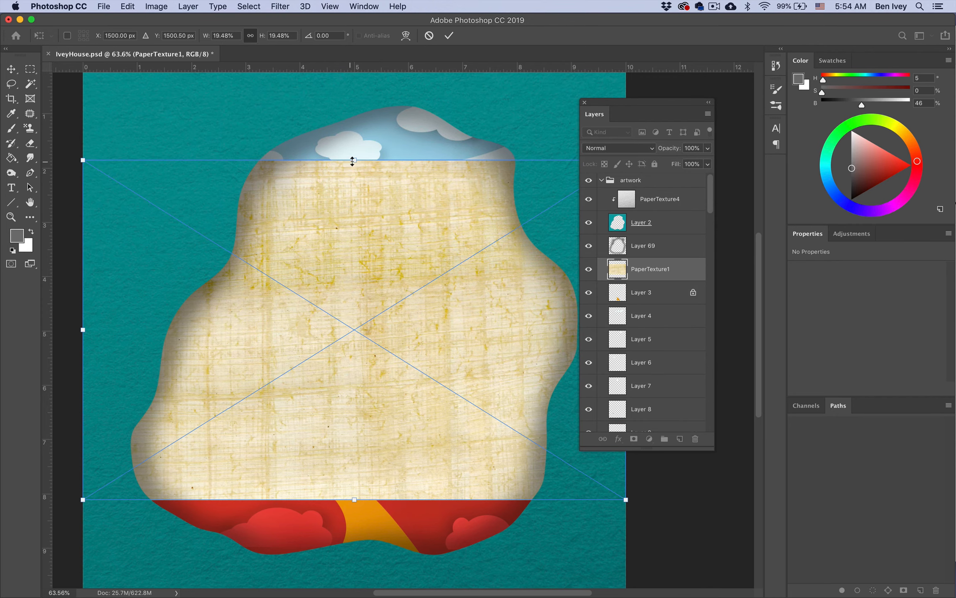
Scale the placed PaperTexture1 image proportionally to about 27% so it covers the whole cutout opening, and commit the placement
drag(352, 161, 354, 99)
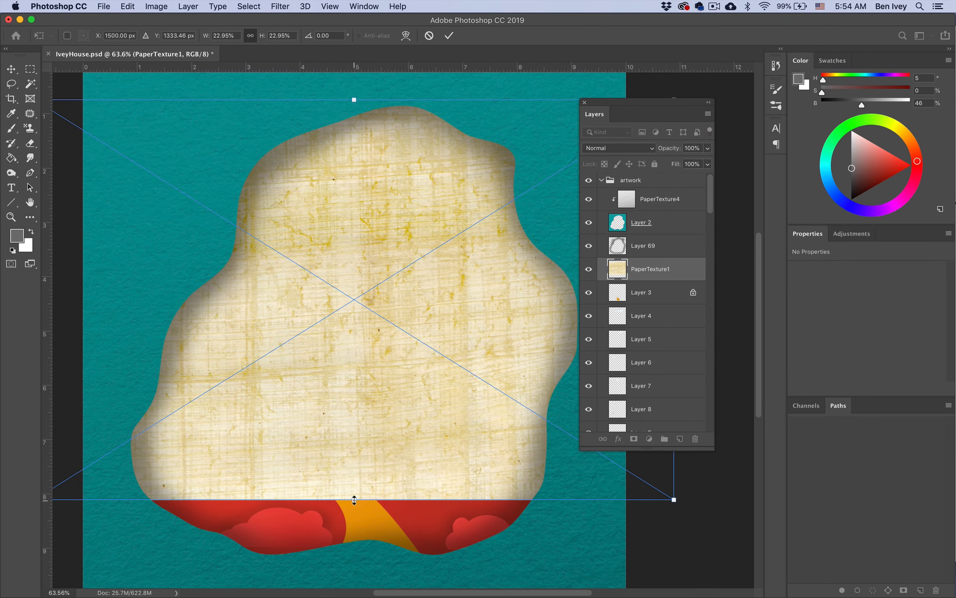
drag(354, 499, 354, 576)
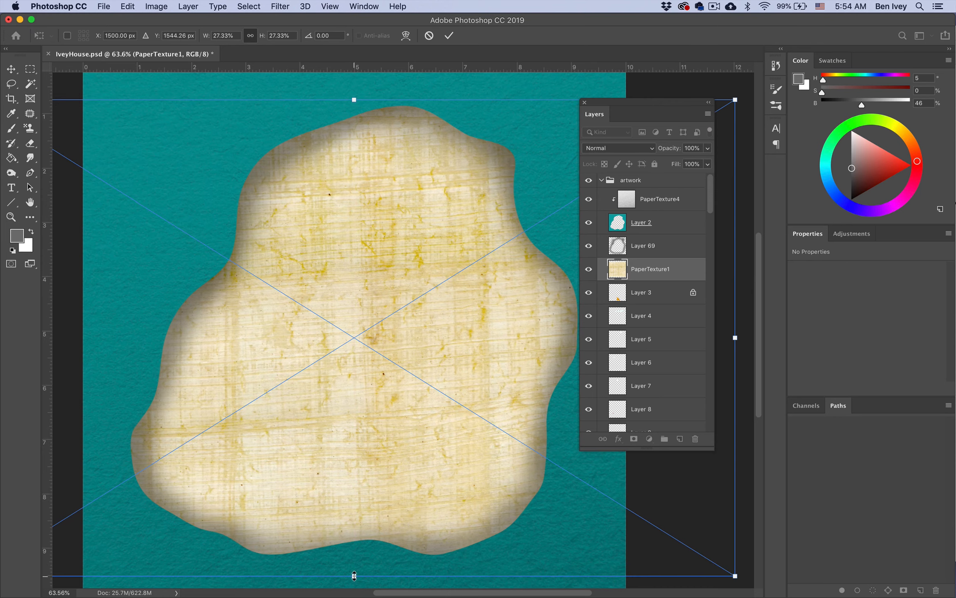
click(448, 36)
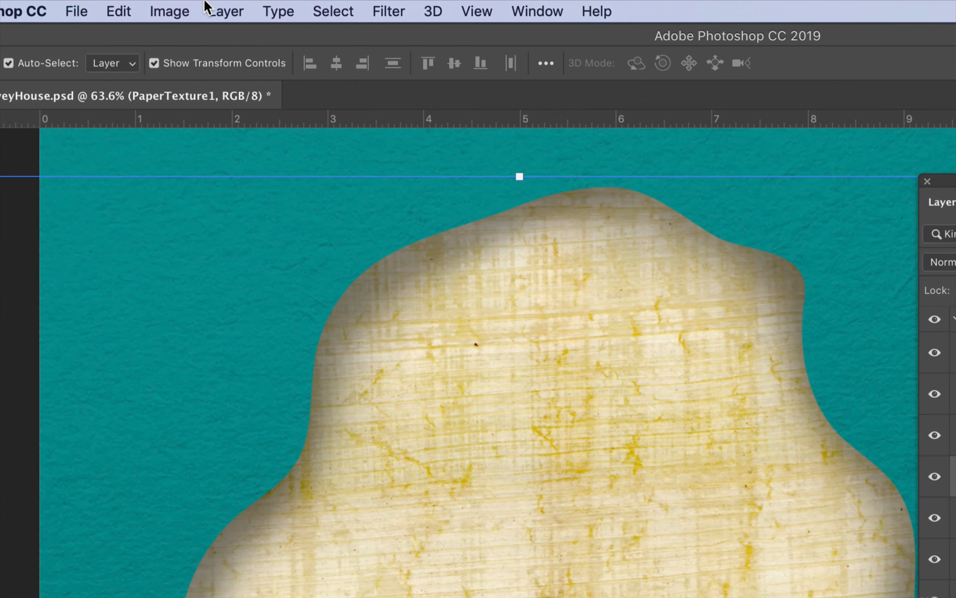
Rasterize the PaperTexture1 smart object into a regular pixel layer
click(188, 6)
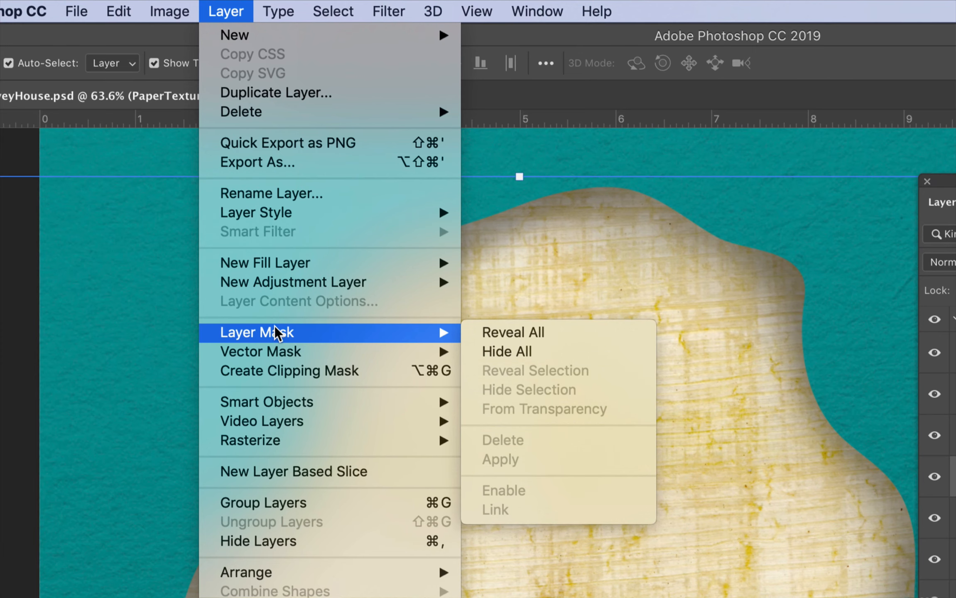
mouse_move(288, 405)
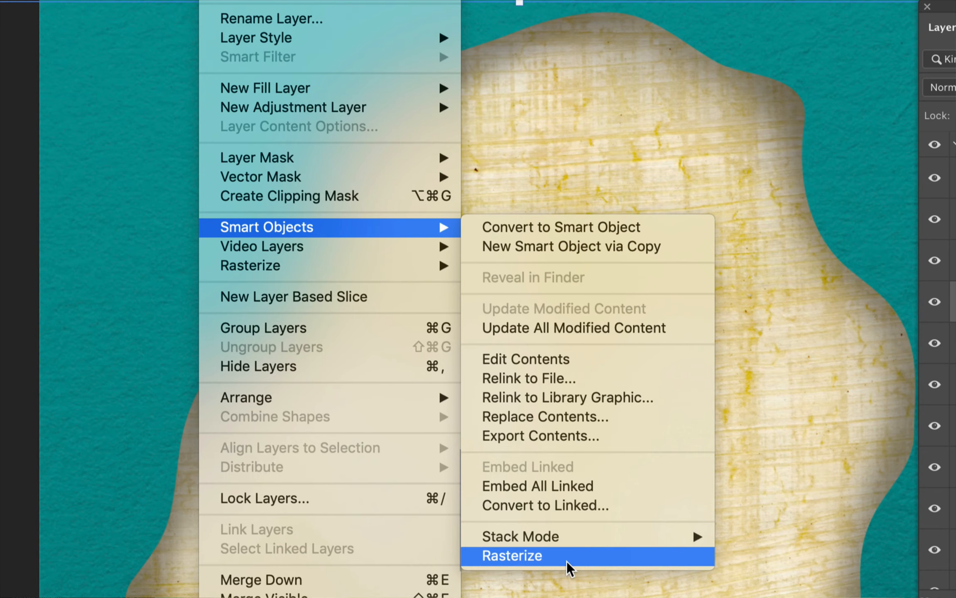
click(566, 559)
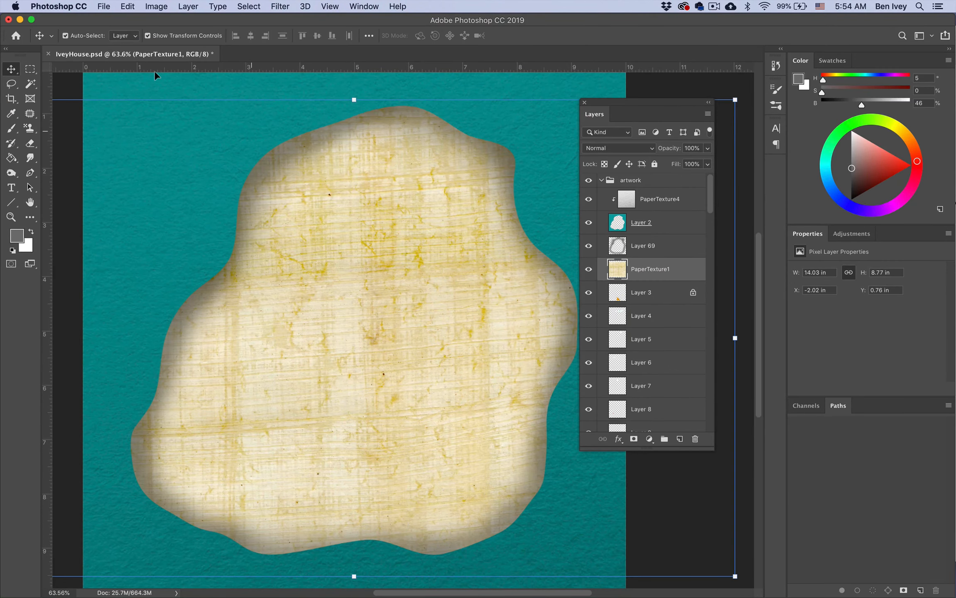
Turn the PaperTexture1 layer grey with a Hue/Saturation adjustment at Saturation -100
click(160, 6)
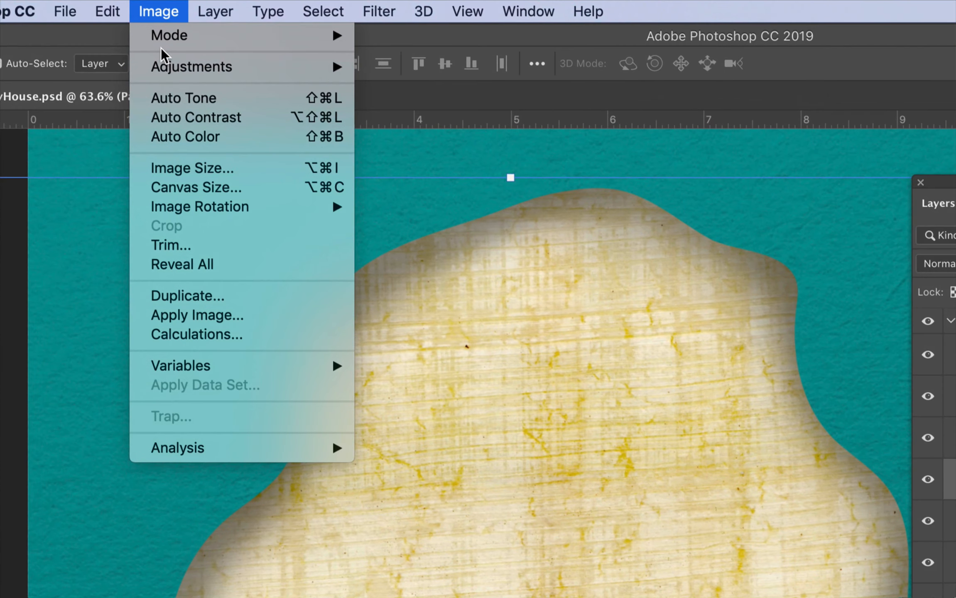
mouse_move(168, 66)
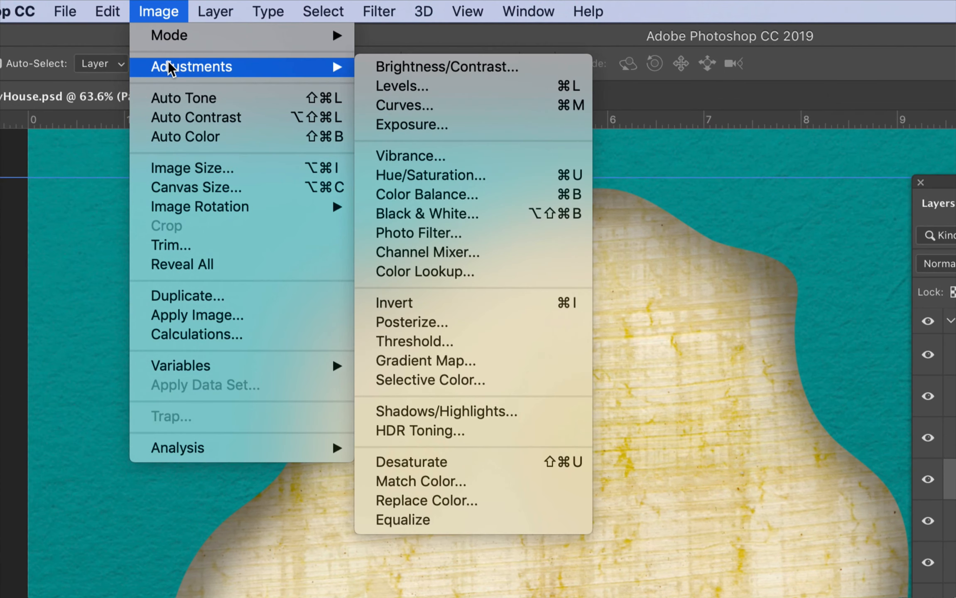
click(449, 173)
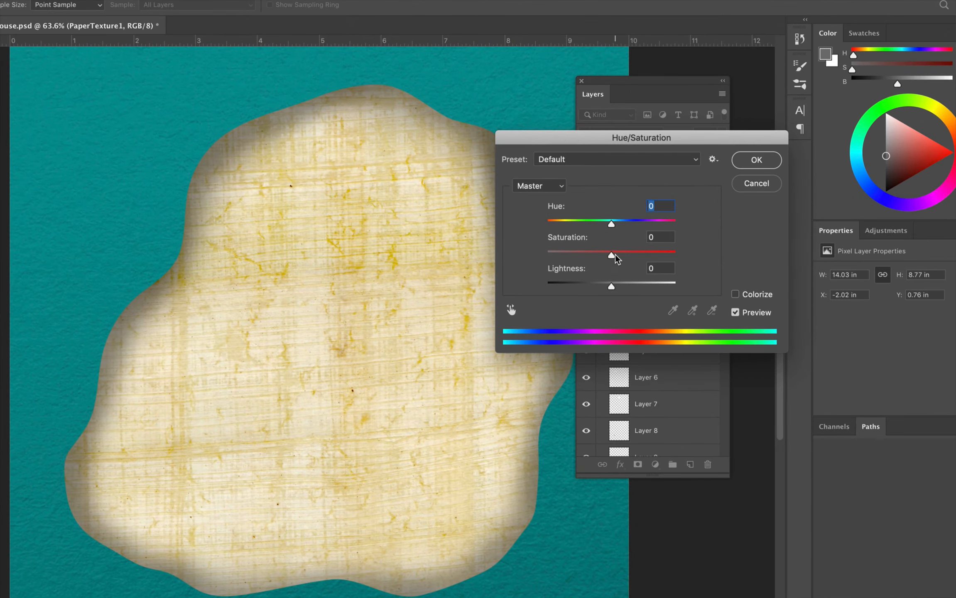
drag(611, 255, 532, 254)
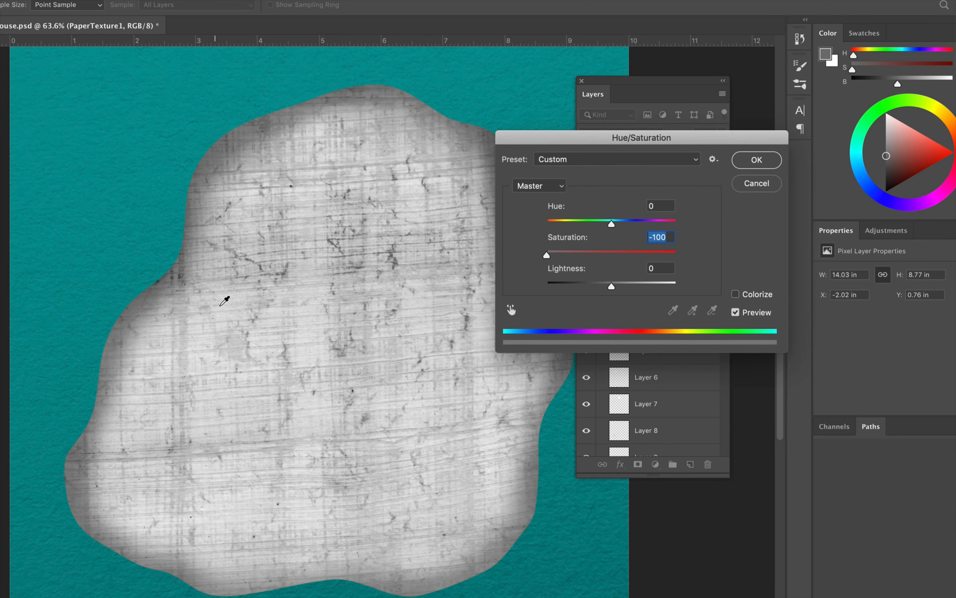
click(756, 160)
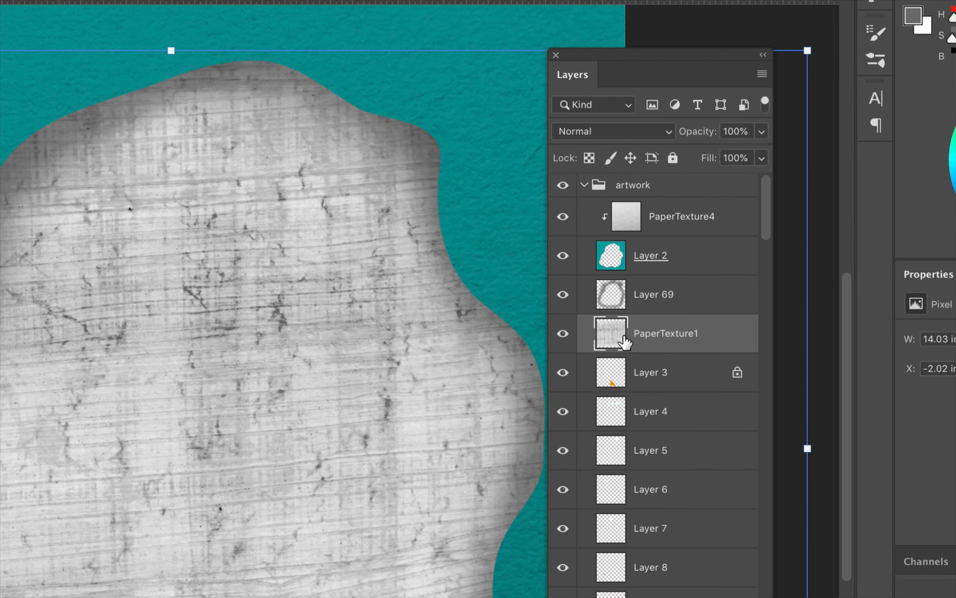
Set the PaperTexture1 layer's blend mode to Multiply and lower its opacity to 58%
click(598, 132)
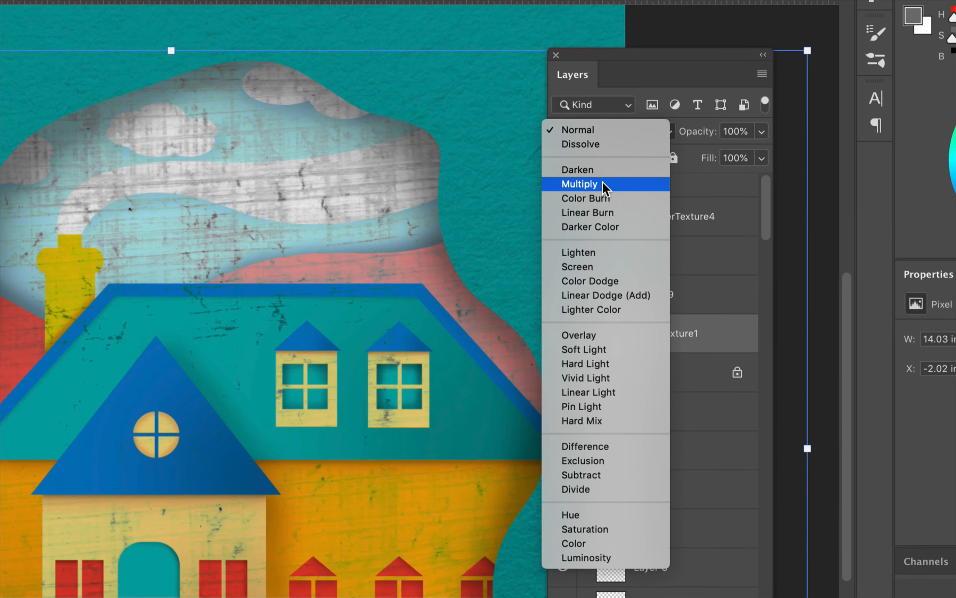
click(602, 184)
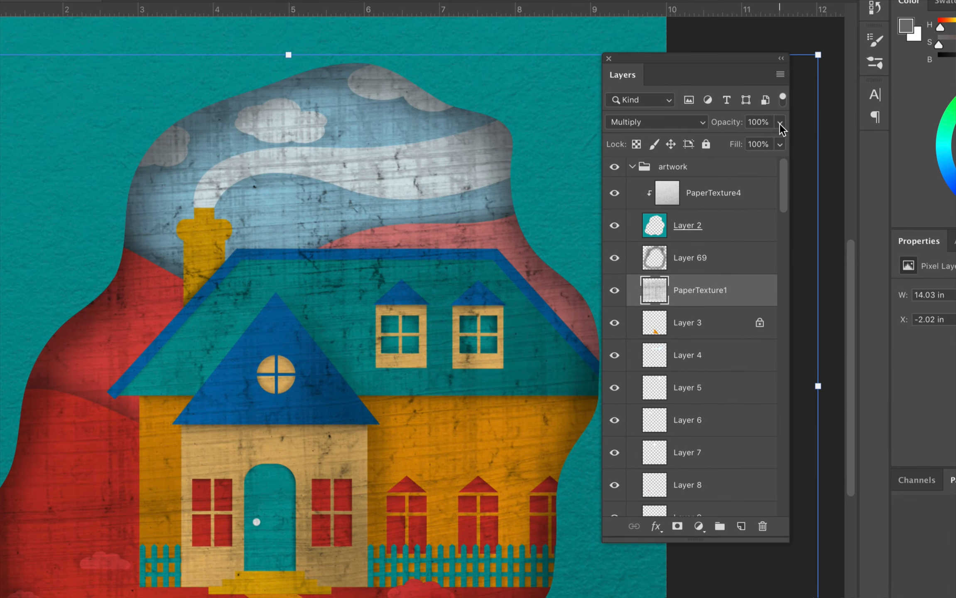
drag(780, 123, 739, 143)
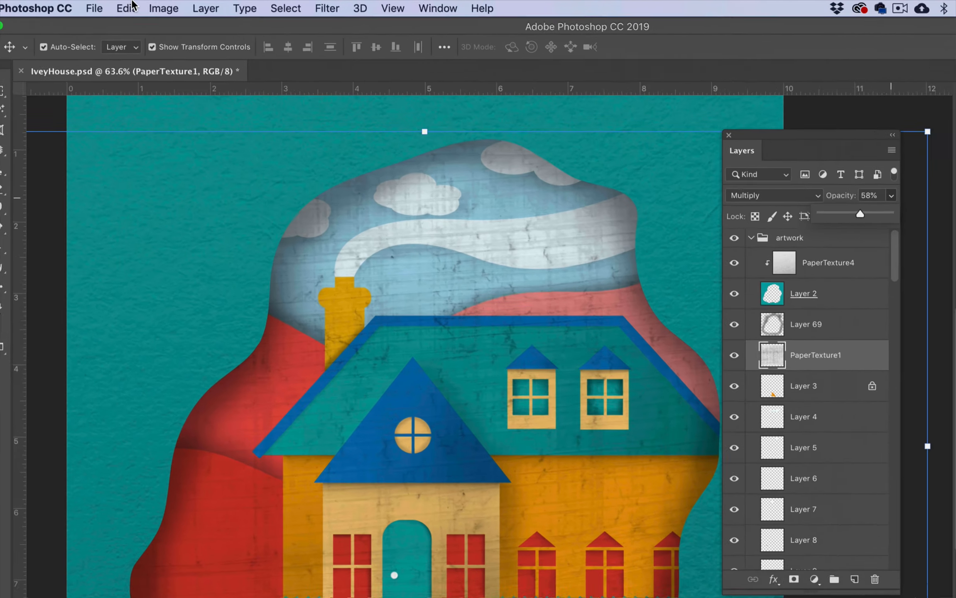
Apply an Exposure adjustment to PaperTexture1 with exposure about +0.54, a very small positive offset and gamma correction 0.74
click(156, 6)
mouse_move(166, 40)
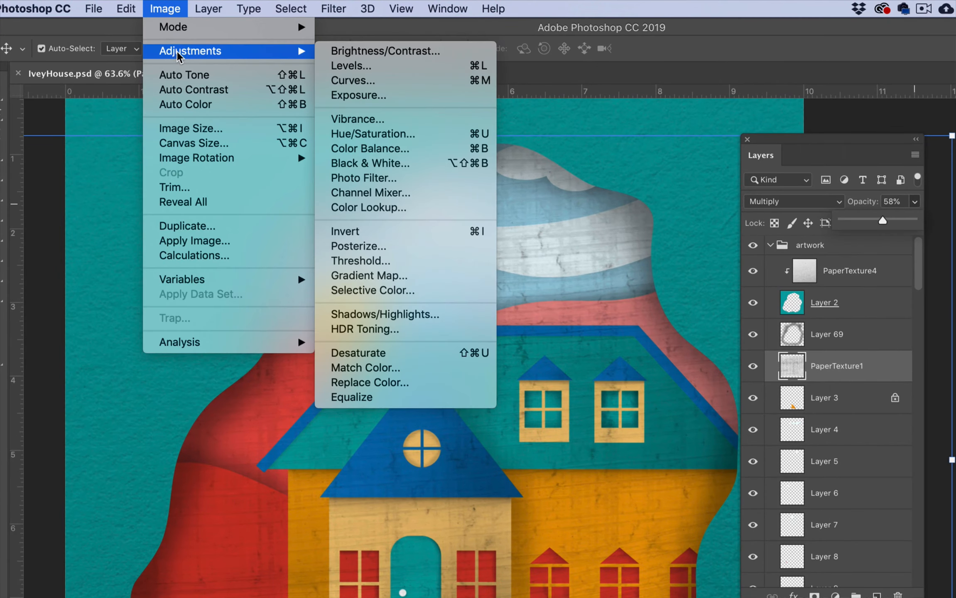
click(358, 95)
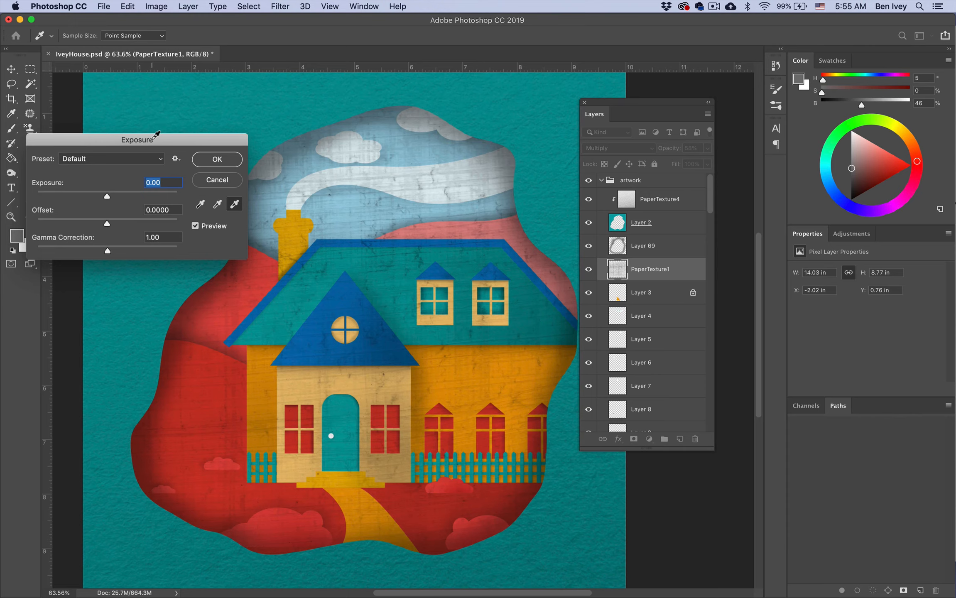
drag(156, 135, 653, 258)
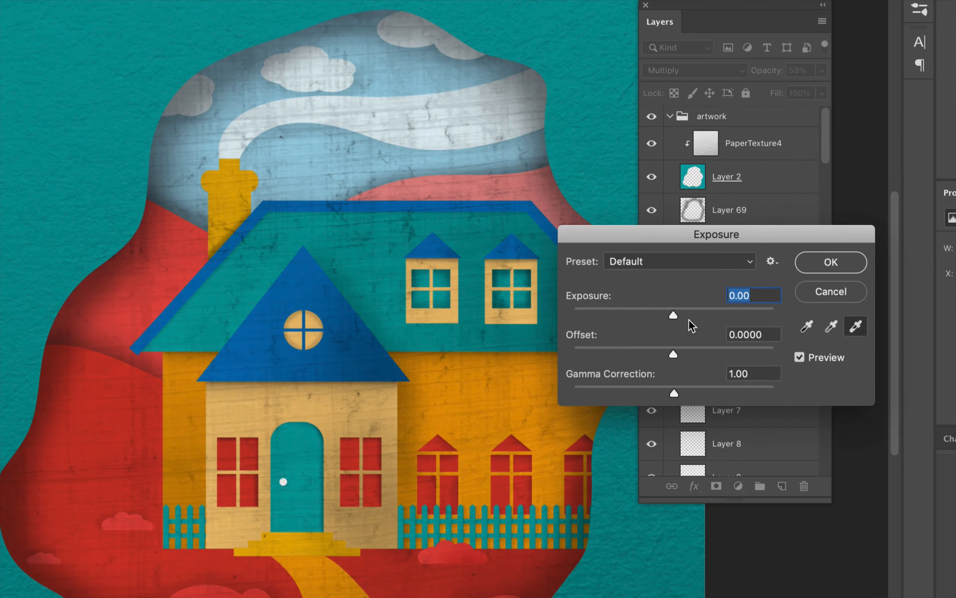
drag(604, 319, 608, 319)
drag(680, 314, 681, 315)
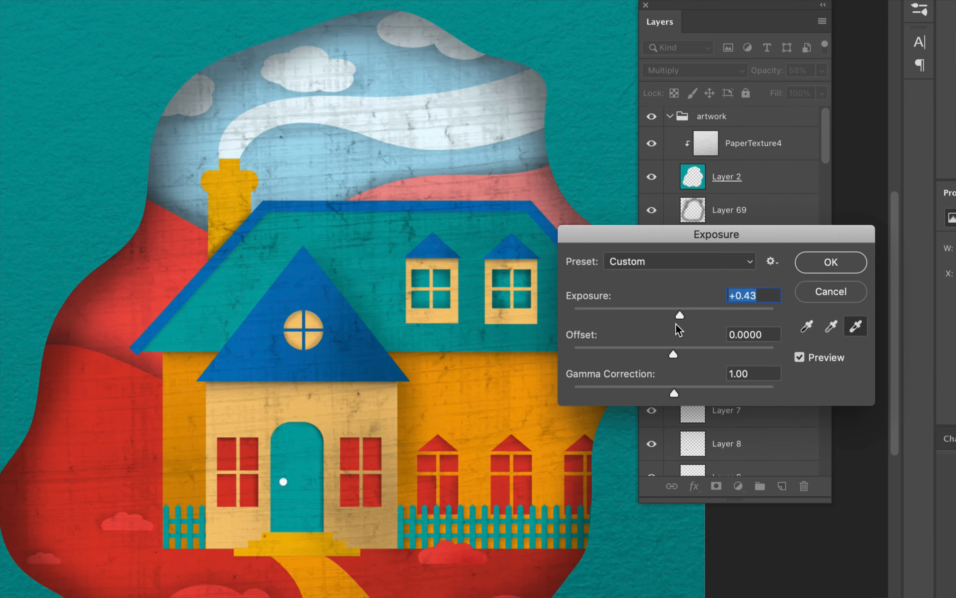
mouse_move(675, 355)
mouse_down()
mouse_move(692, 355)
mouse_move(673, 352)
mouse_up()
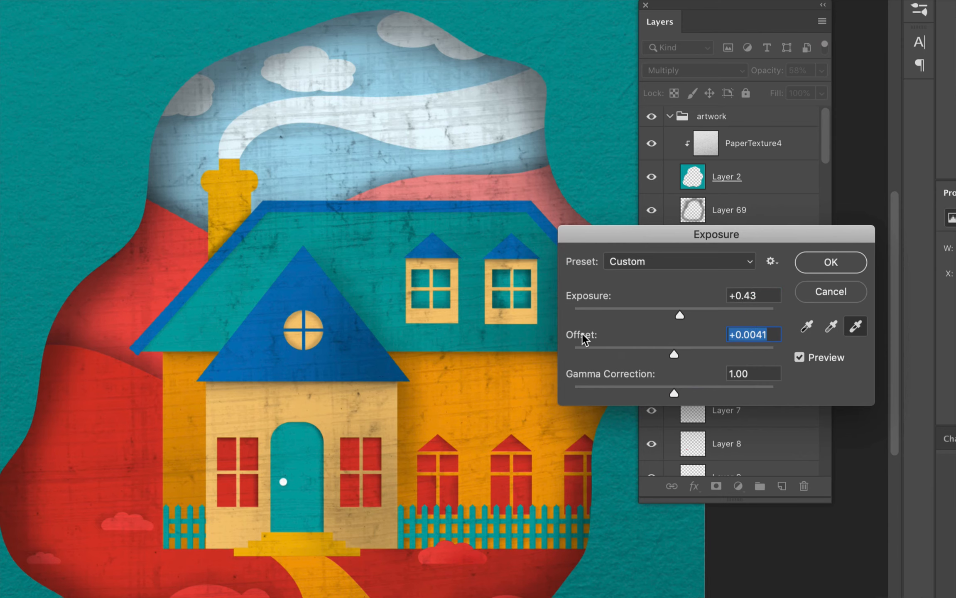
drag(674, 393, 677, 389)
mouse_move(687, 388)
mouse_down()
mouse_move(704, 389)
mouse_move(695, 388)
mouse_up()
drag(691, 312, 682, 314)
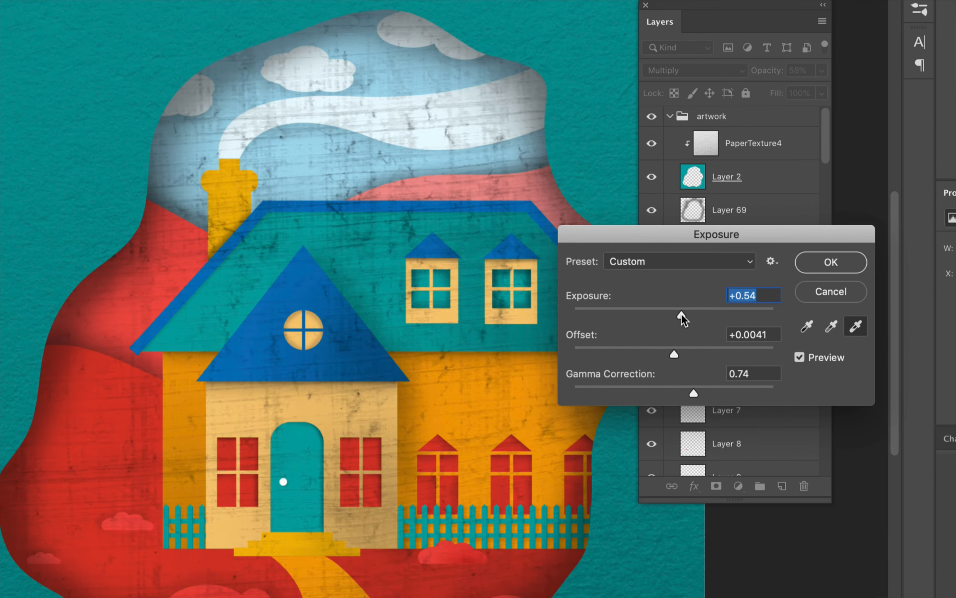
drag(677, 353, 675, 353)
click(829, 265)
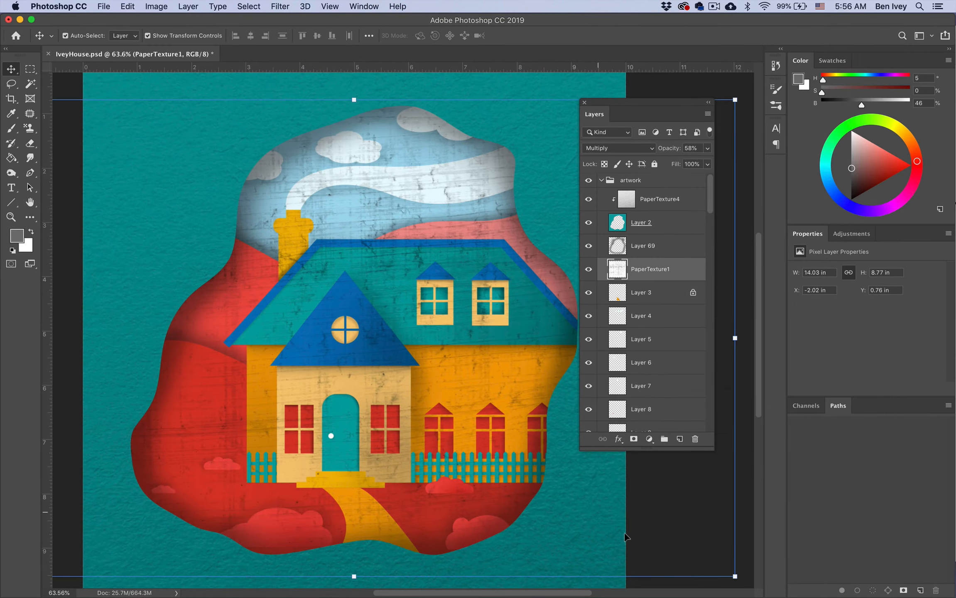
Deselect the PaperTexture1 layer and save the layered document in Photoshop format, replacing IveyHouse.psd on the Desktop with Maximize Compatibility on
click(673, 521)
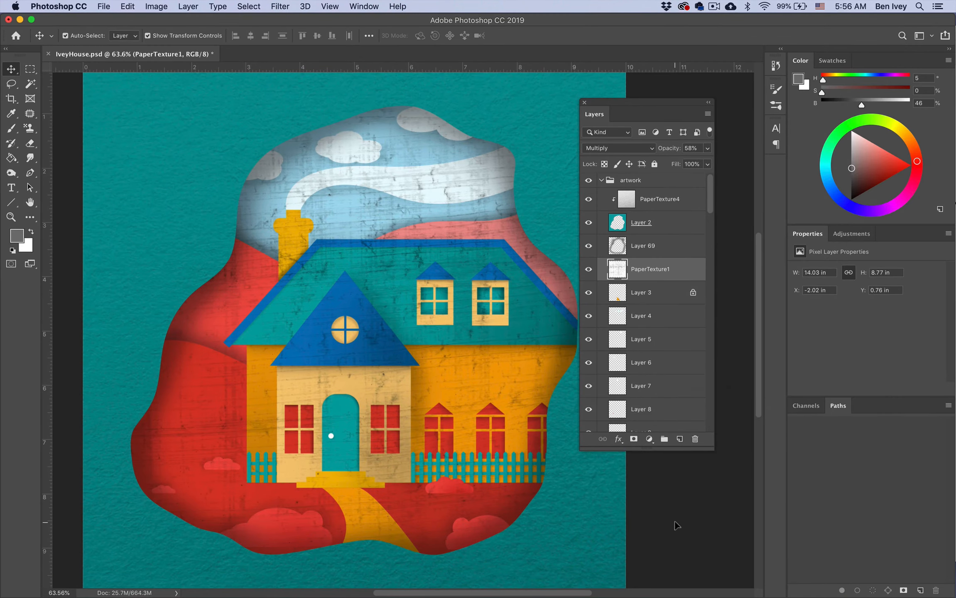
scroll(556, 525, right, 4)
scroll(556, 526, down, 1)
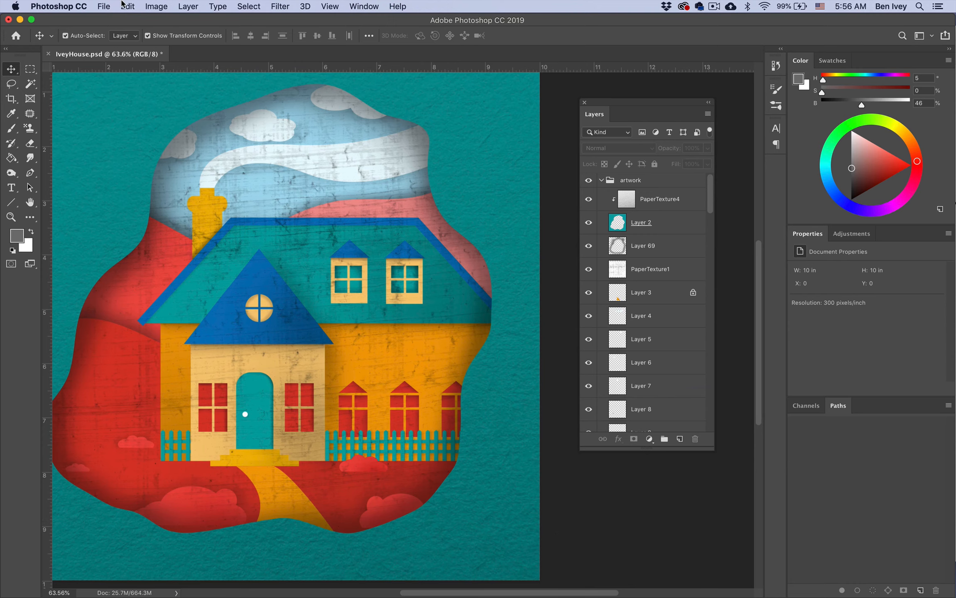
click(113, 4)
click(150, 127)
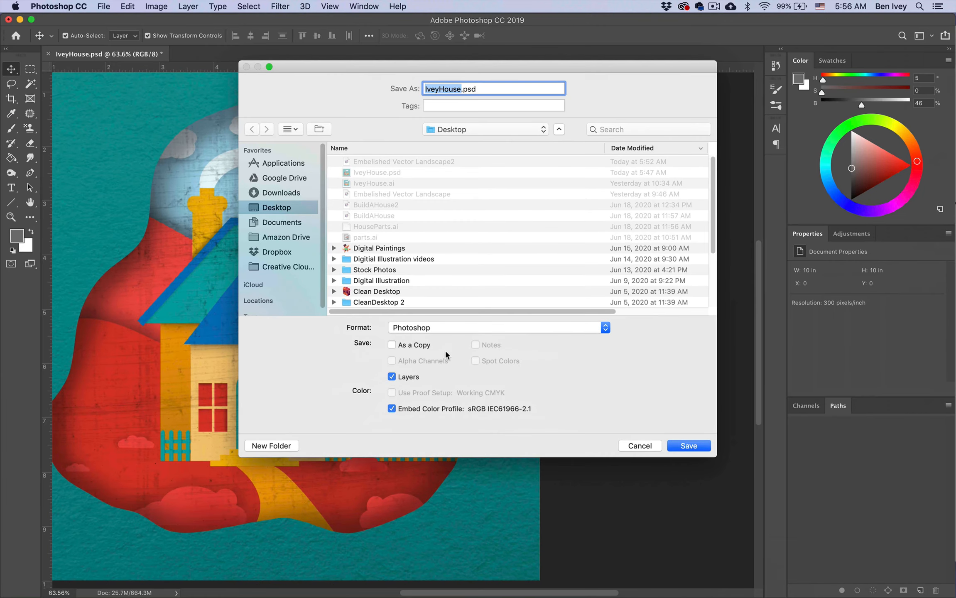
click(689, 446)
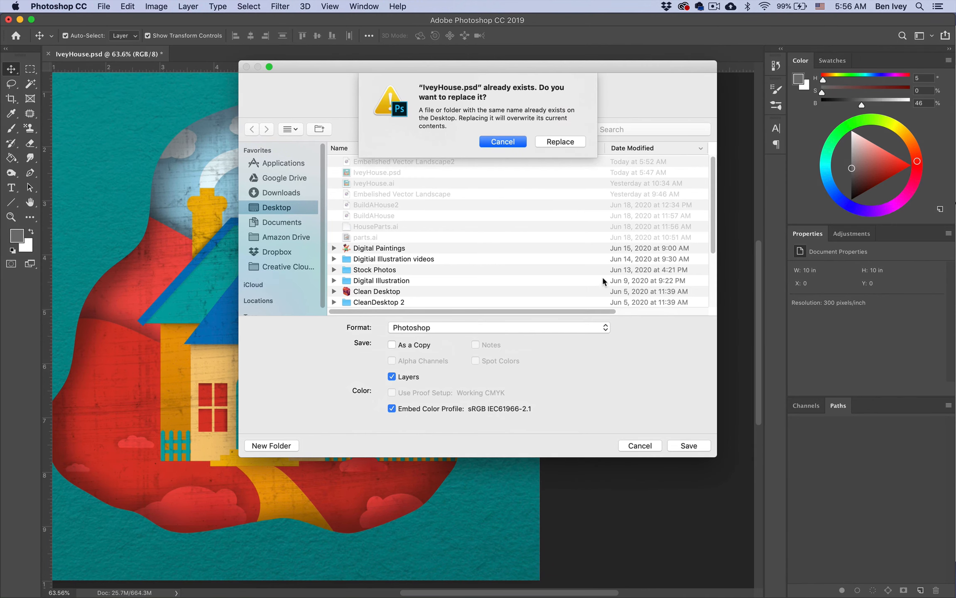
click(563, 146)
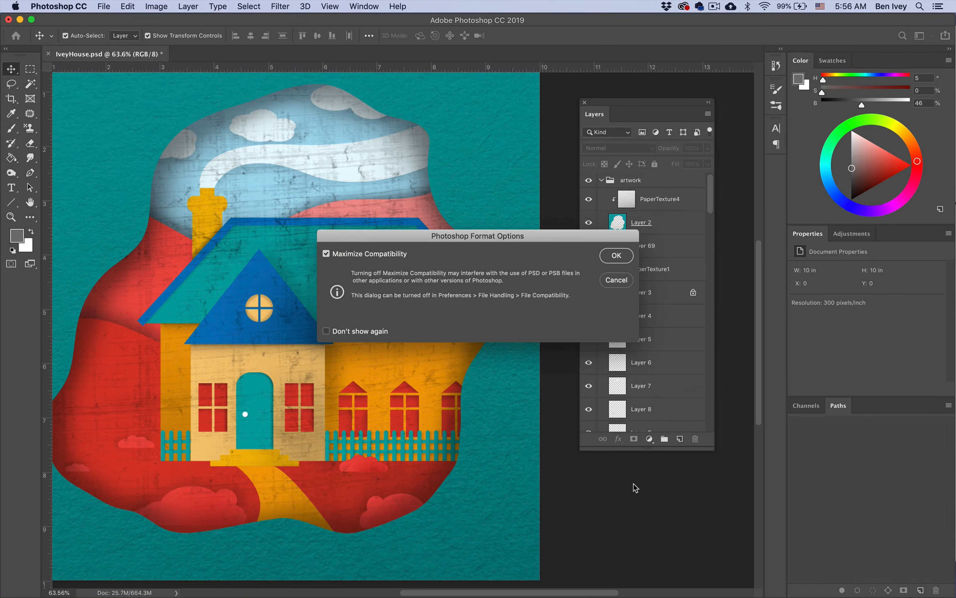
click(613, 256)
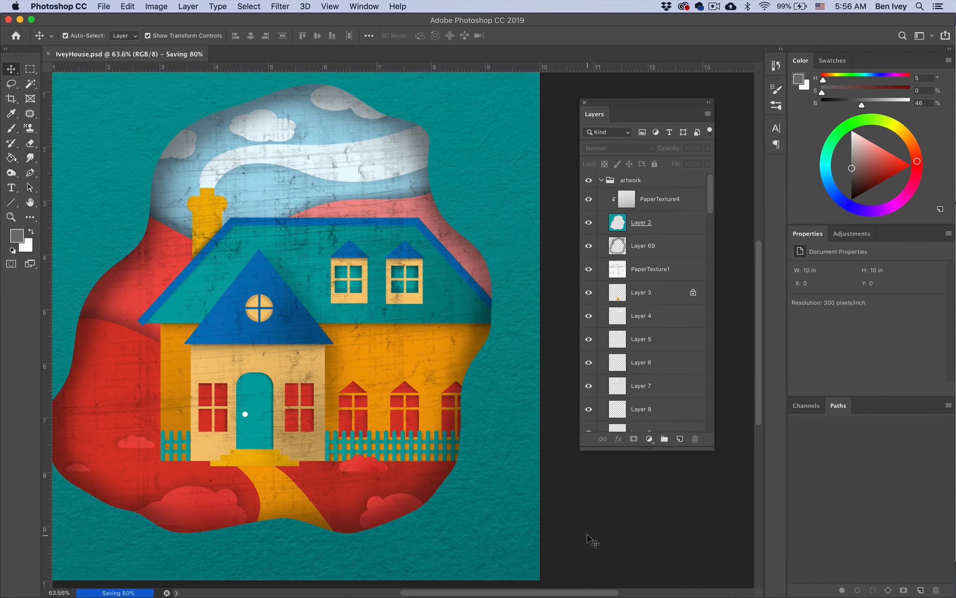